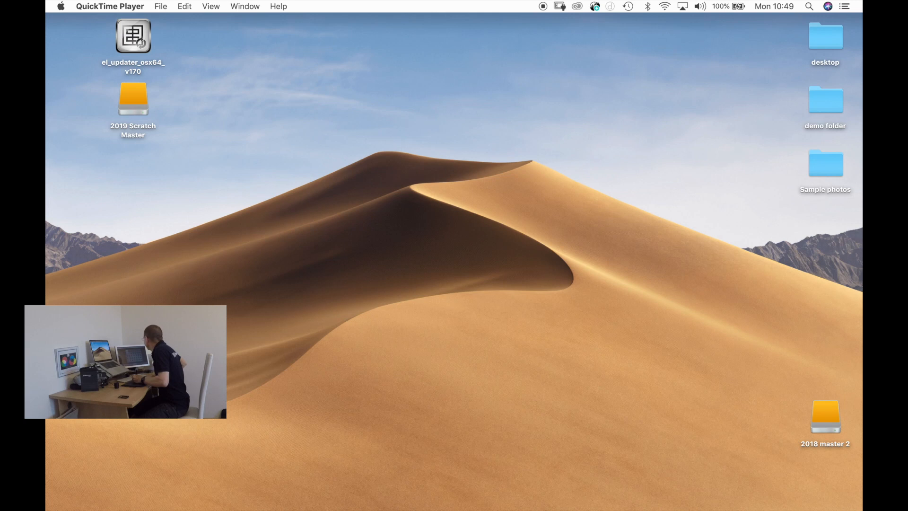
Step: Rename all photos with the custom text "2019-04-09 Night time photowalk Limmatquai edit" starting at number 1, and flag them as rejected
drag(907, 61, 239, 16)
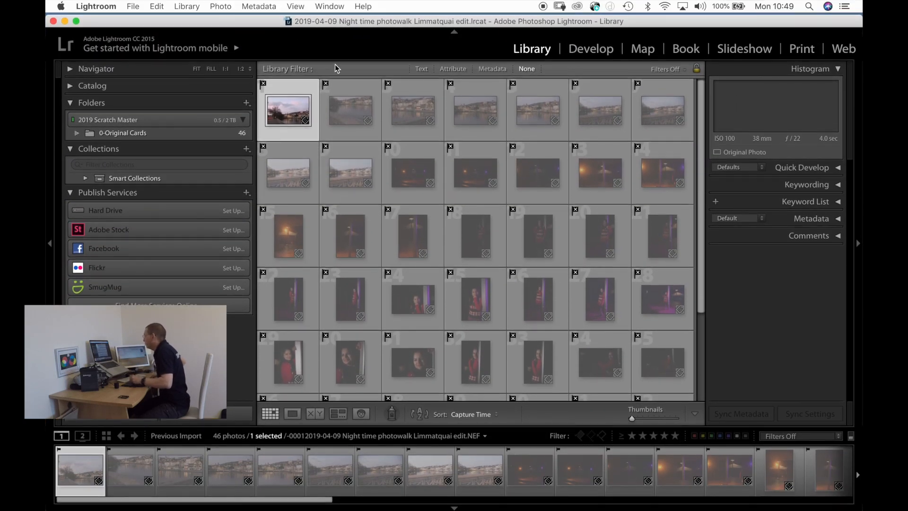
drag(257, 21, 259, 20)
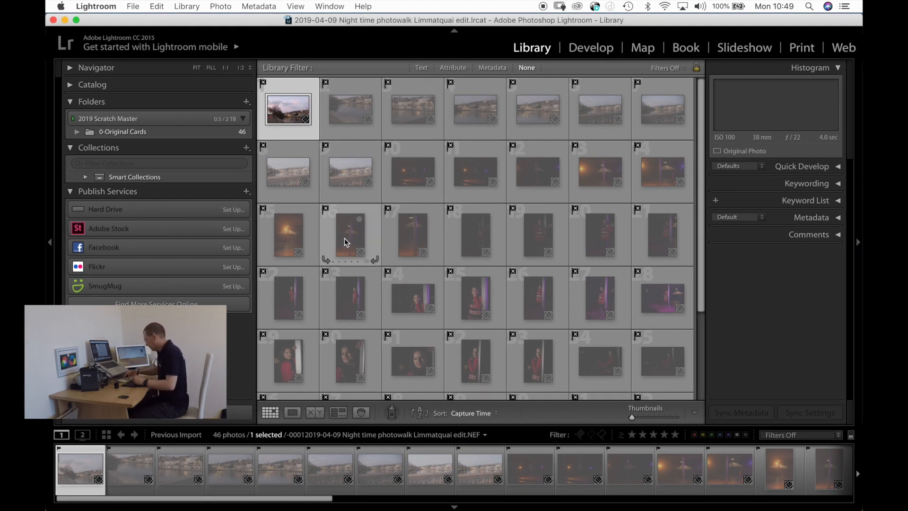
key(super+a)
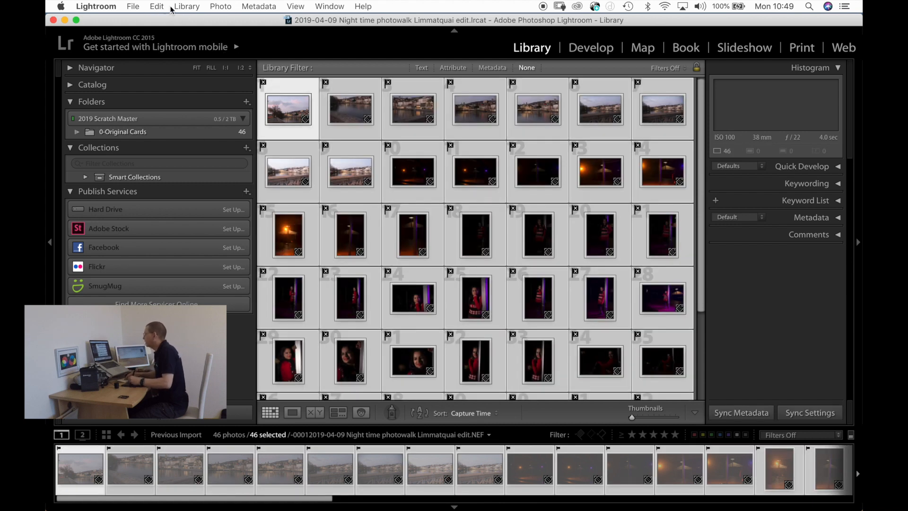
click(186, 7)
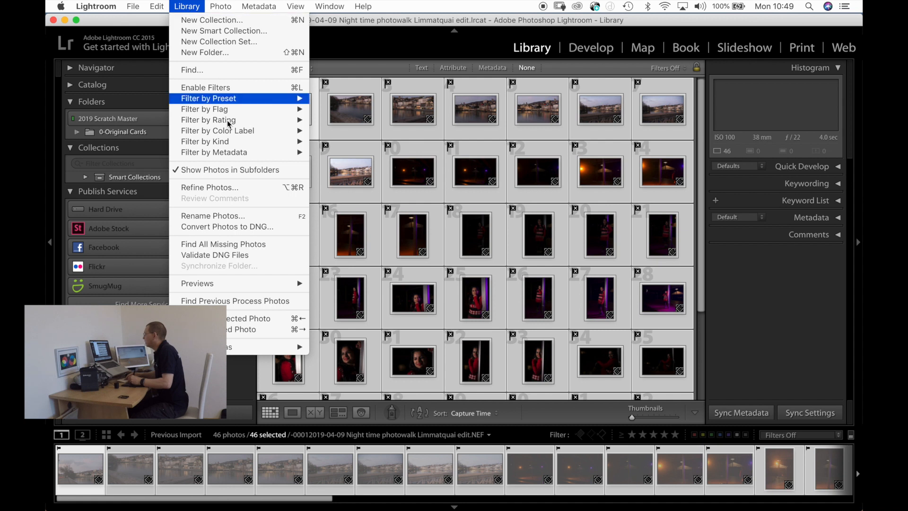
click(196, 217)
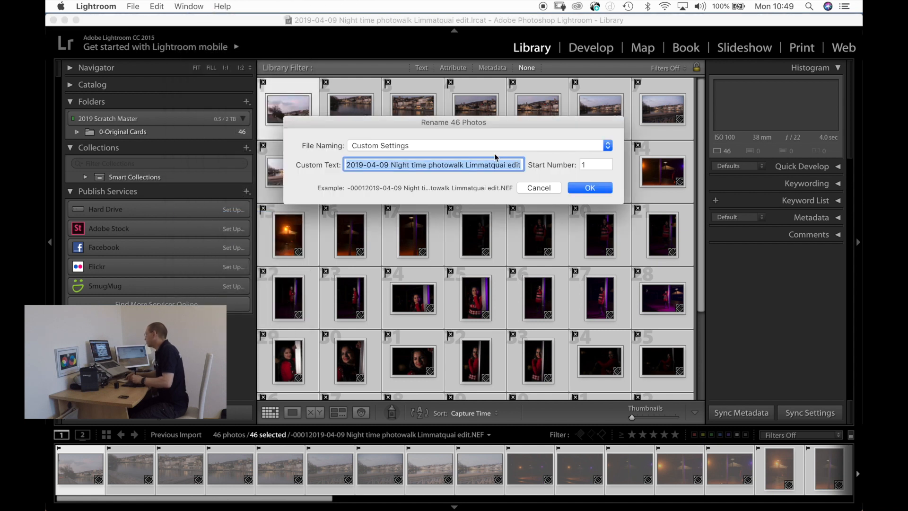
click(606, 188)
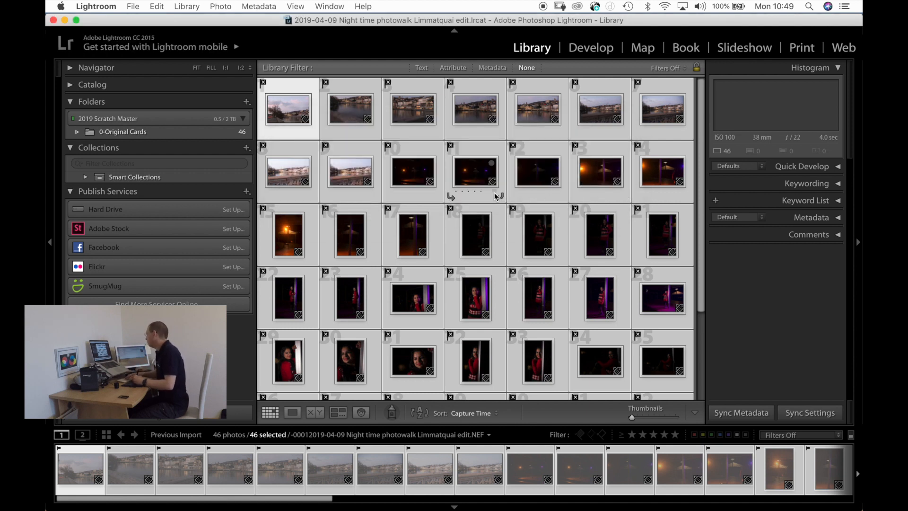
key(x)
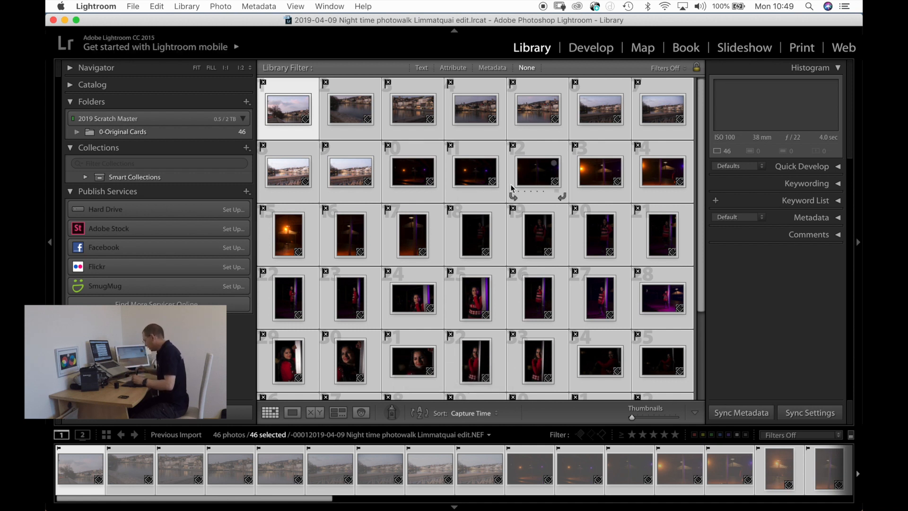
Step: Open the first photo in the Develop module and set its sharpening amount to 0
key(e)
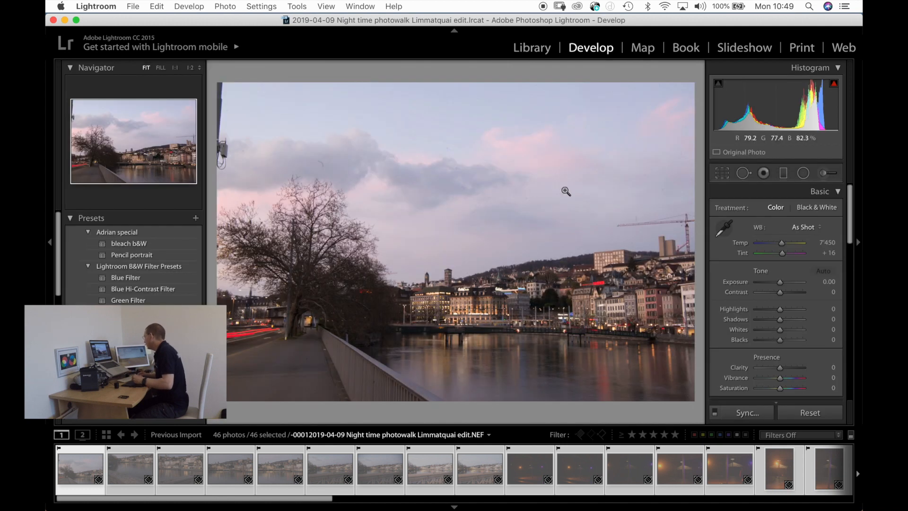
key(super)
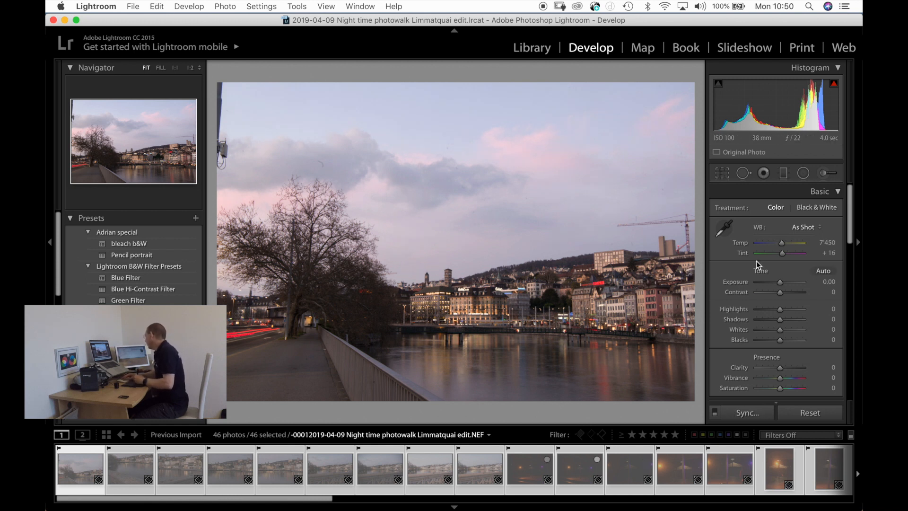
scroll(777, 293, down, 5)
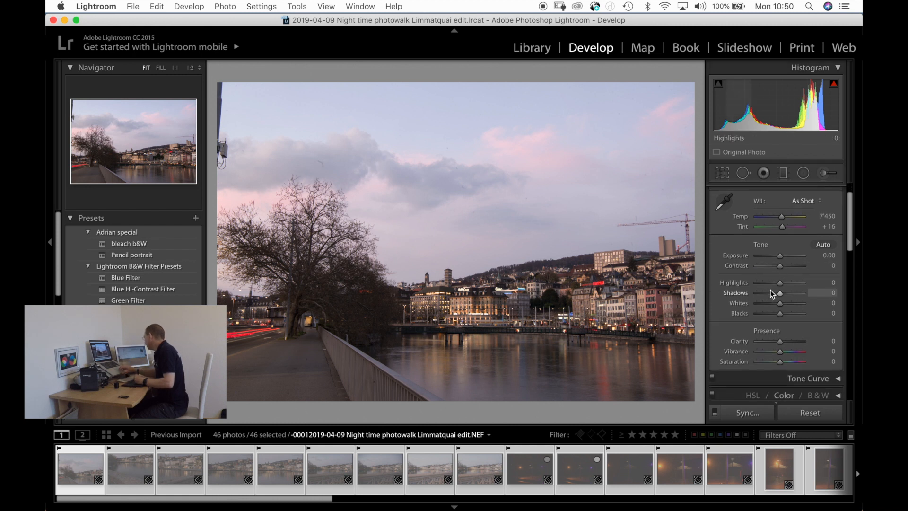
scroll(769, 291, down, 12)
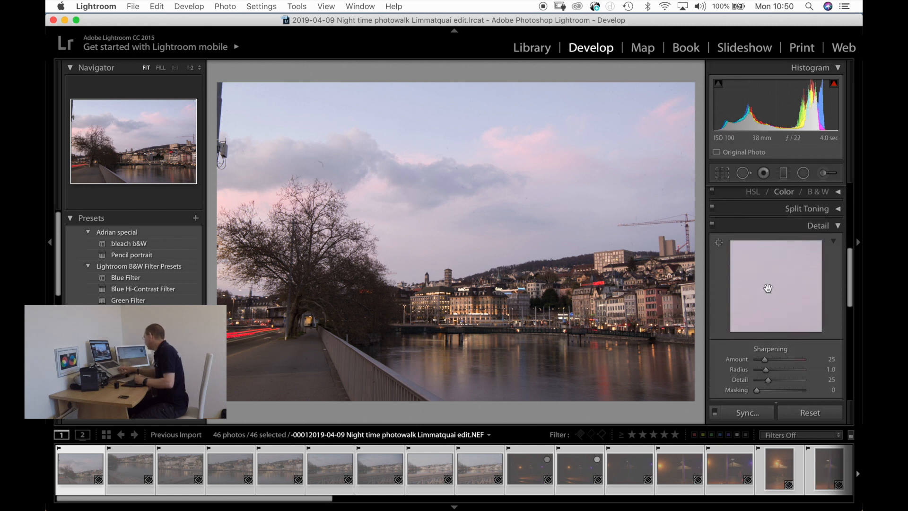
drag(766, 317, 714, 314)
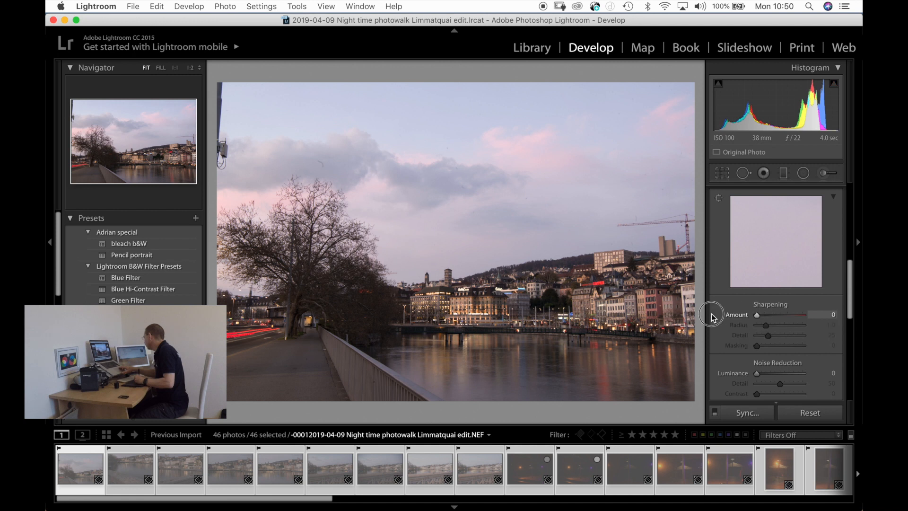
Step: Synchronize only the Sharpening setting from the first photo to all selected photos
click(752, 414)
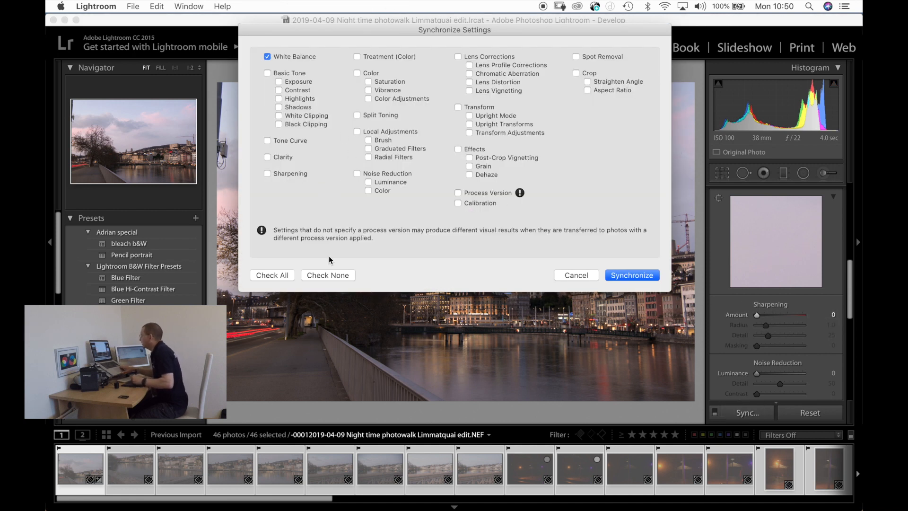
click(322, 277)
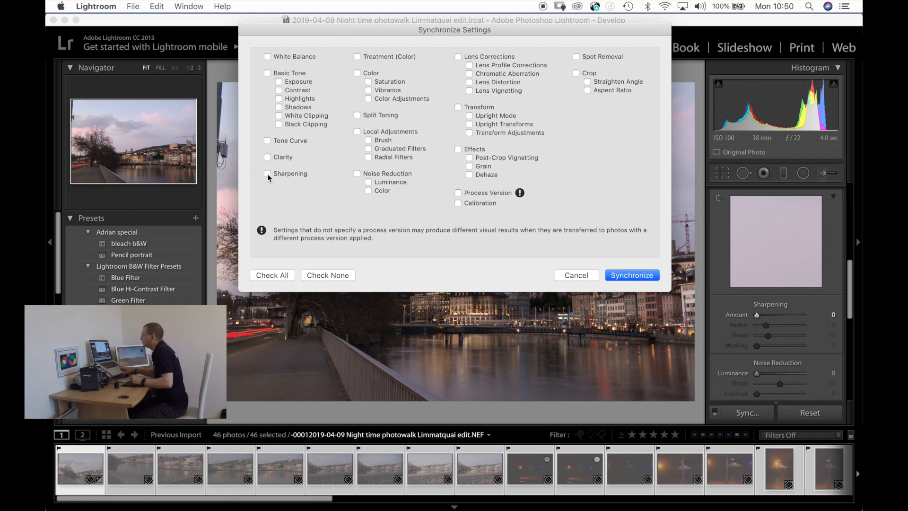
click(632, 275)
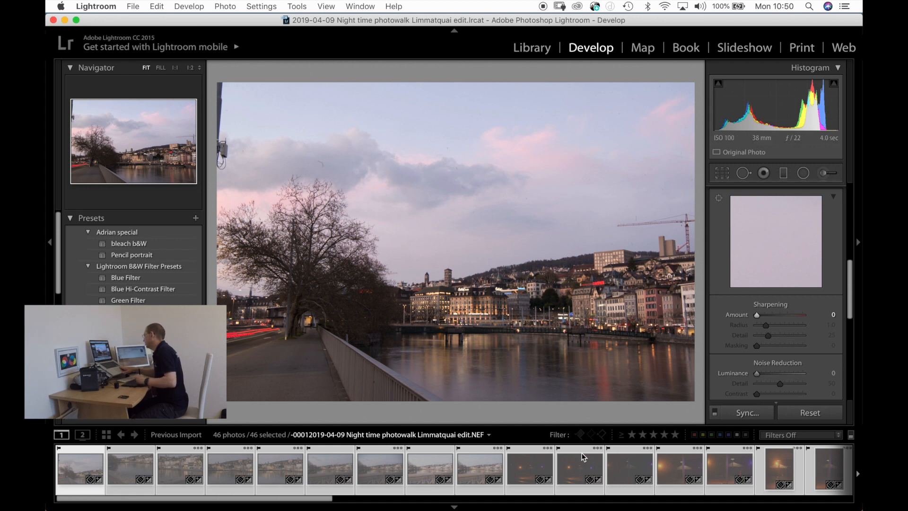
Step: Examine the sharpening amount on several of the dark night shots and on the third riverside photo
click(538, 457)
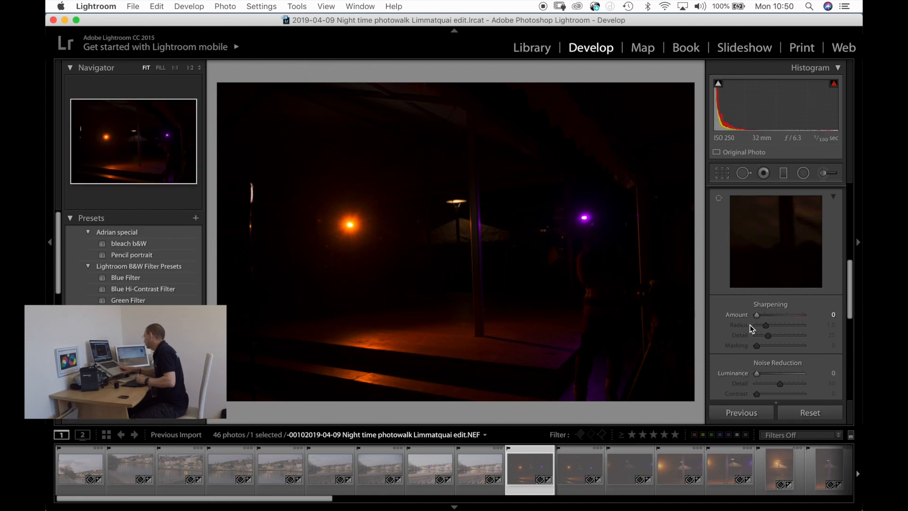
click(679, 452)
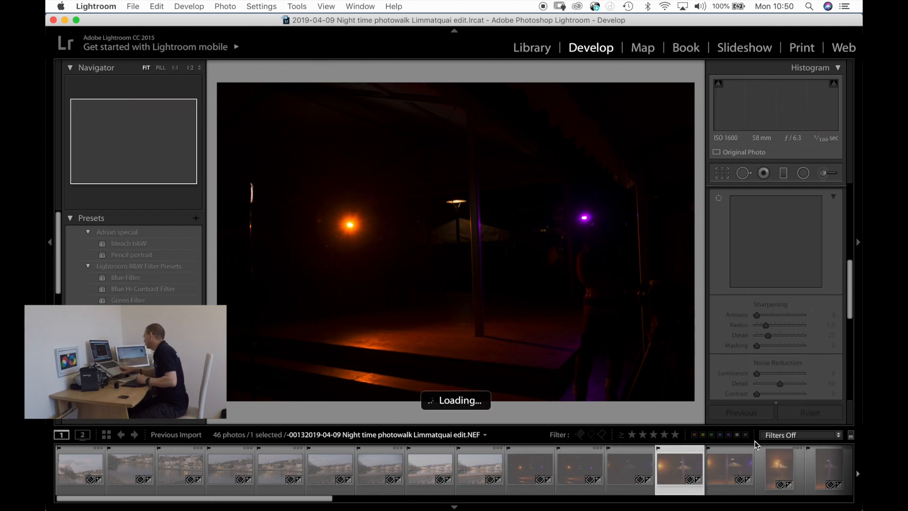
click(764, 466)
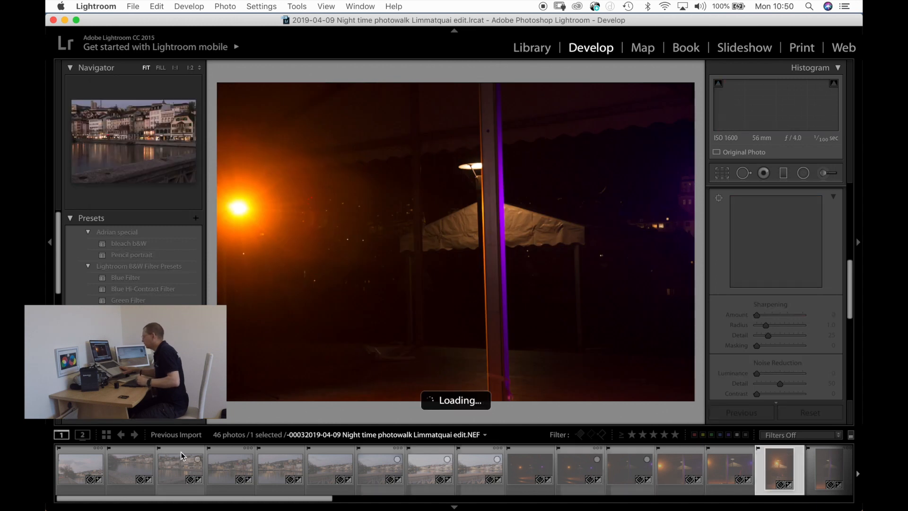
click(182, 456)
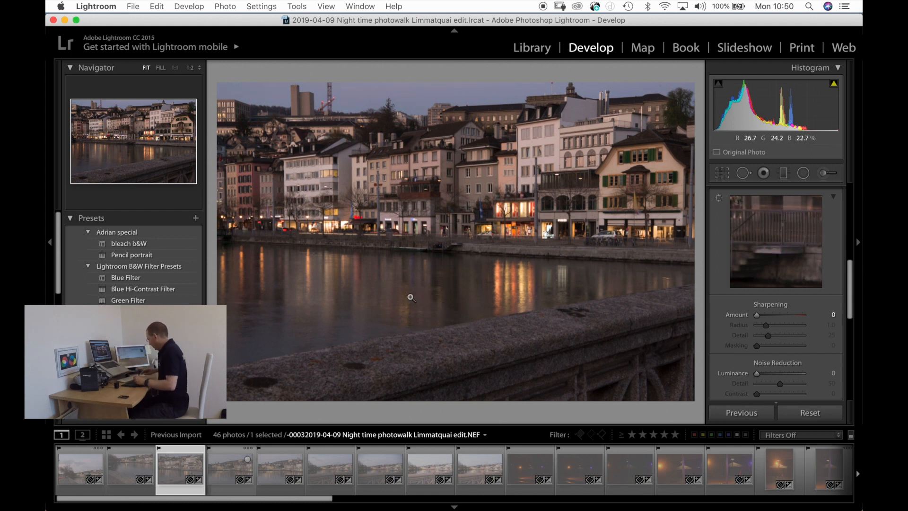
Step: Show the first ten photos side by side in the Library's Survey view with the side panels hidden
key(Tab)
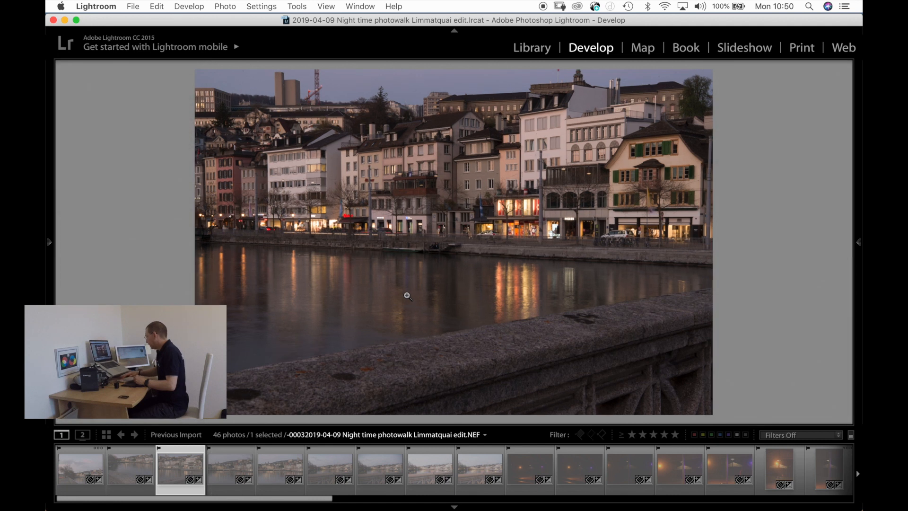
key(e)
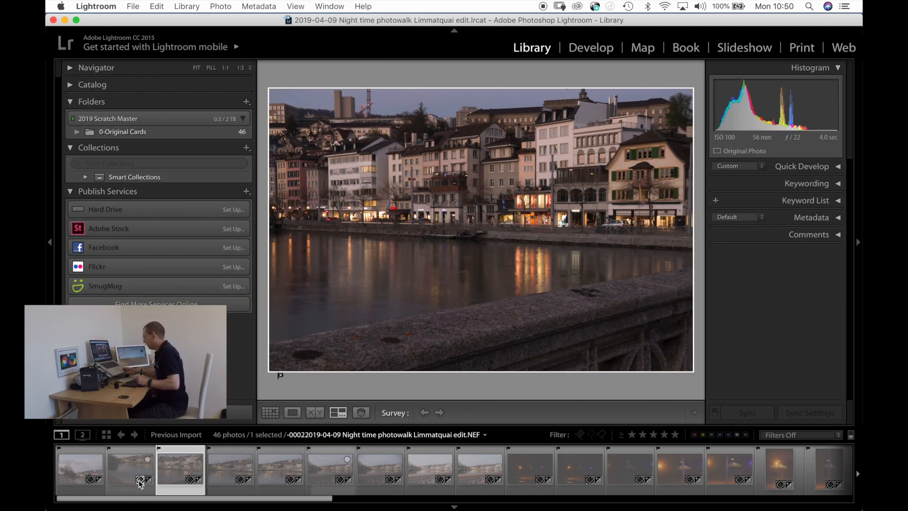
click(86, 457)
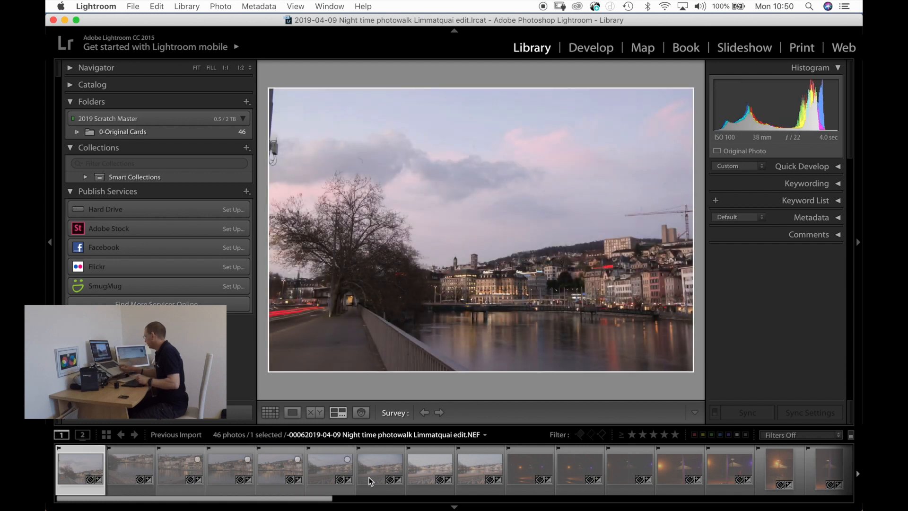
shift+click(533, 454)
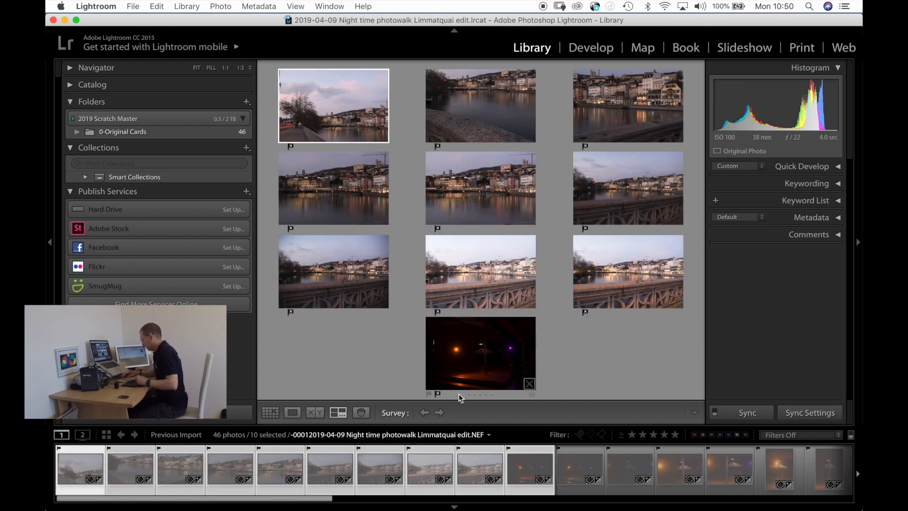
key(Tab)
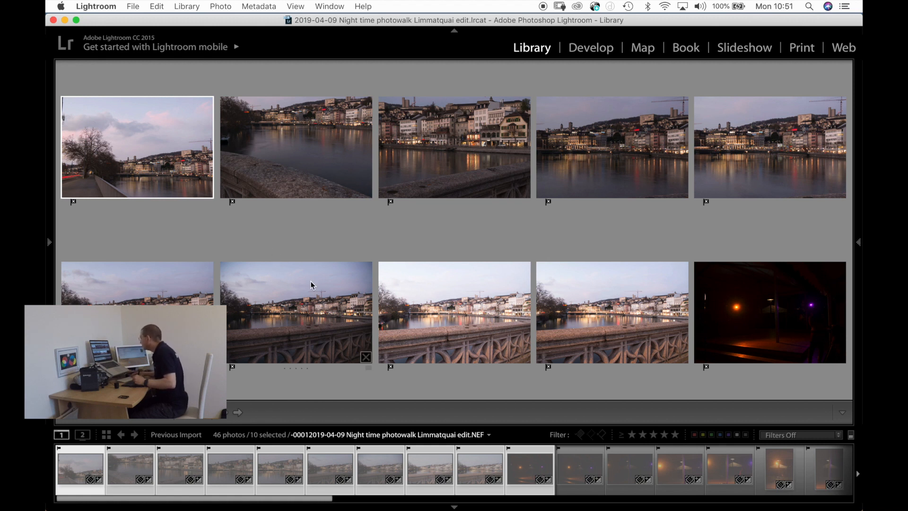
Step: Flag the eighth and seventh photos, both river views over the ornate bridge railing, as picks
click(453, 307)
key(p)
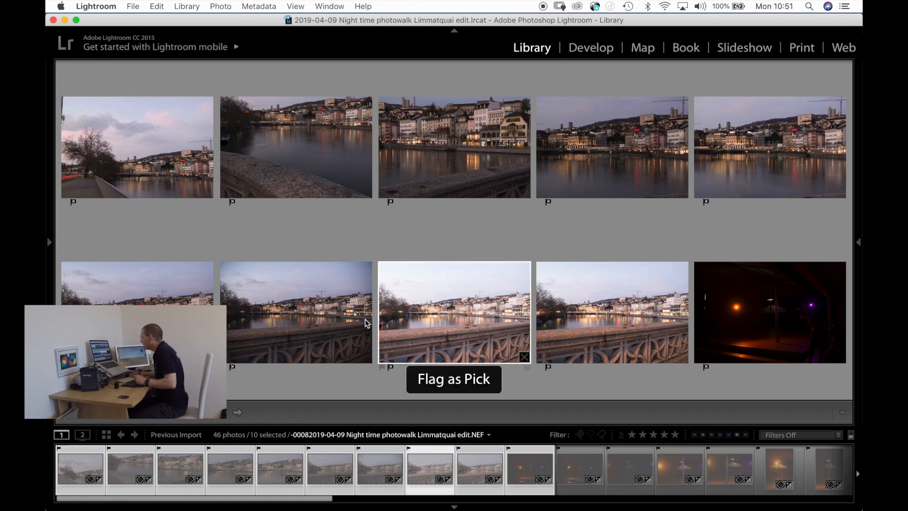
click(305, 310)
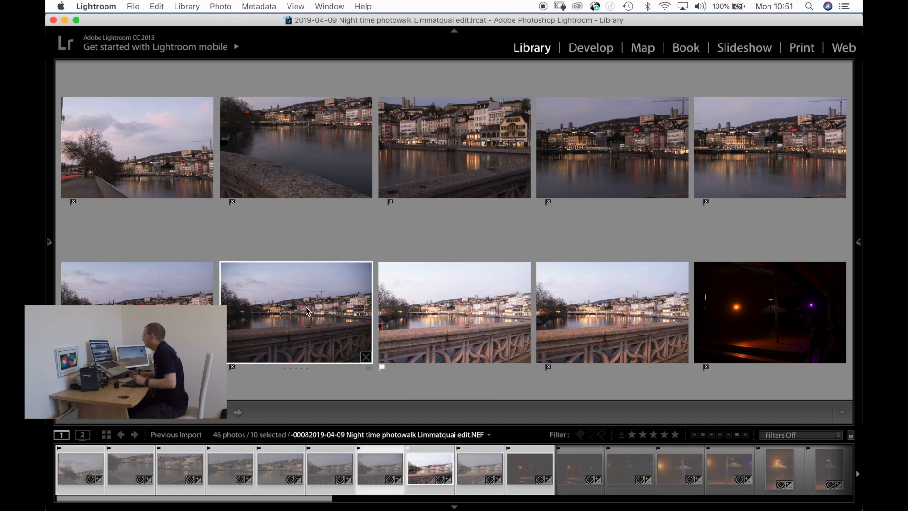
key(p)
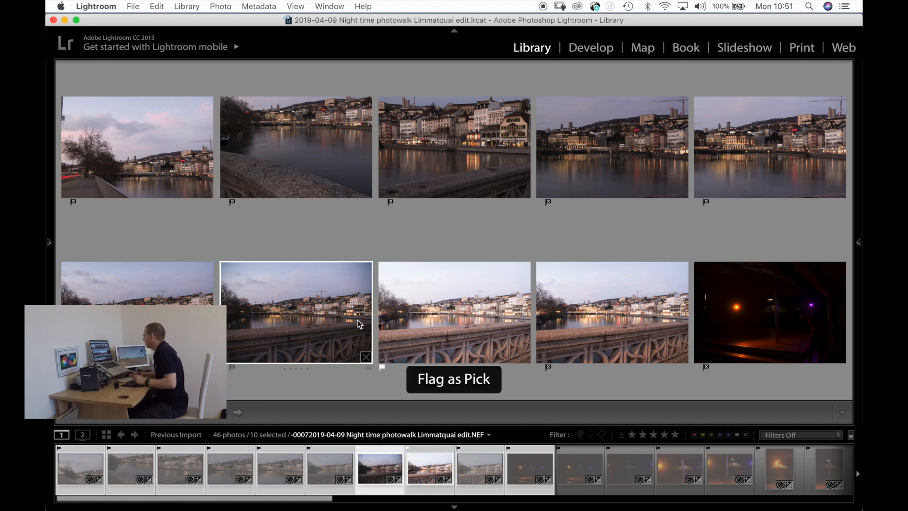
Step: Compare the next ten photos, from the eleventh to the twentieth, in Survey view
double_click(586, 455)
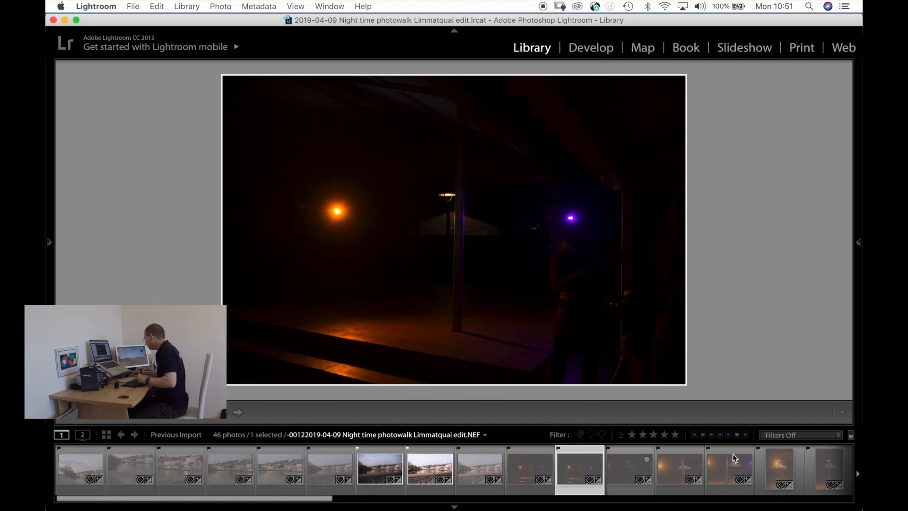
scroll(520, 473, down, 10)
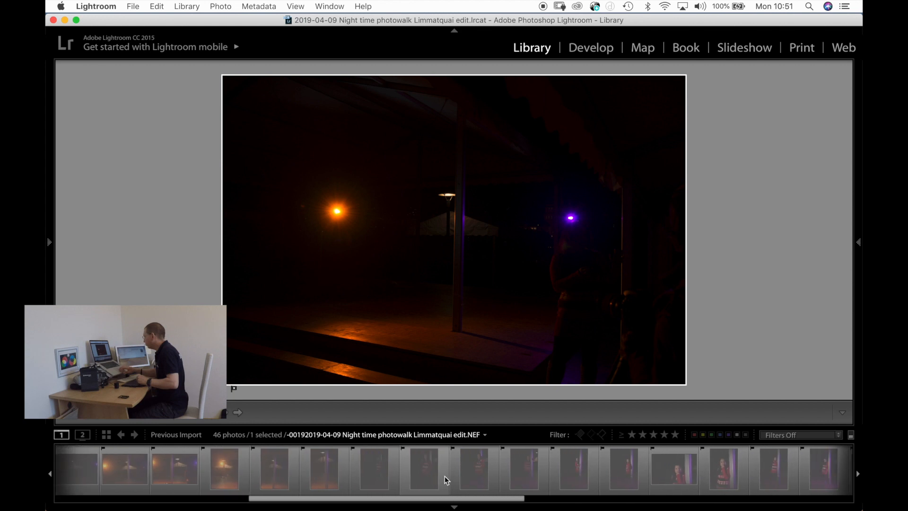
click(487, 470)
click(440, 470)
shift+click(425, 466)
key(n)
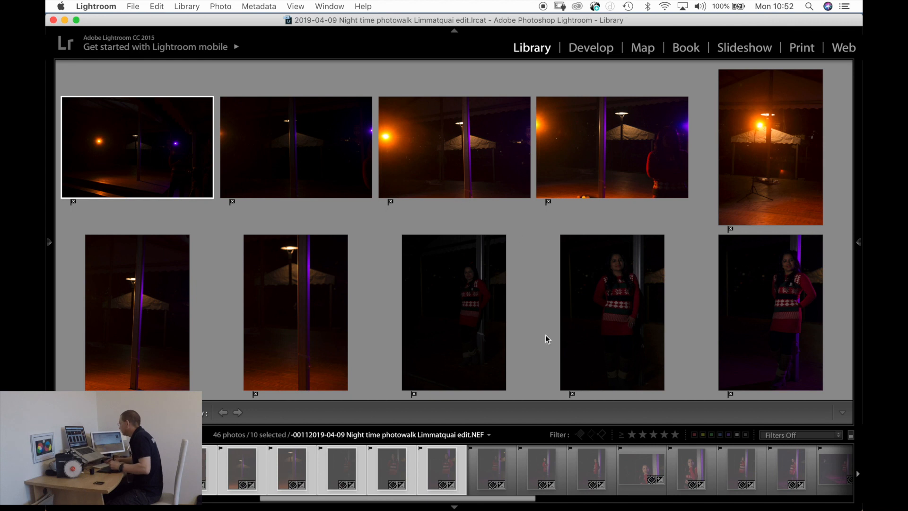
Step: Survey the six portraits that follow and flag the second and third of them as picks
double_click(475, 473)
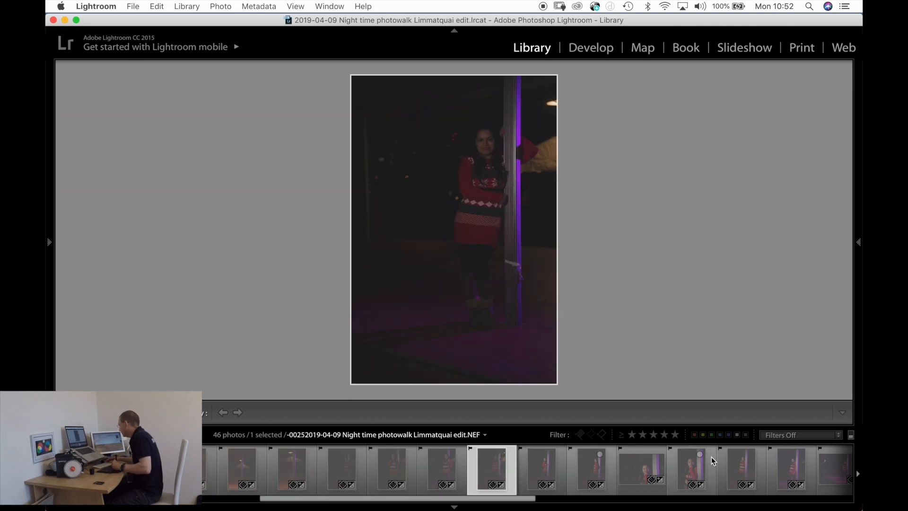
shift+click(725, 472)
key(n)
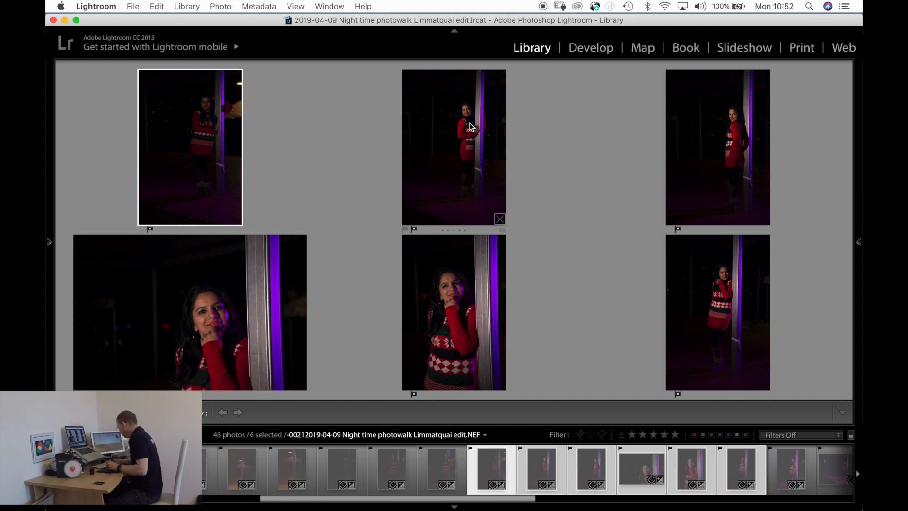
click(470, 126)
key(p)
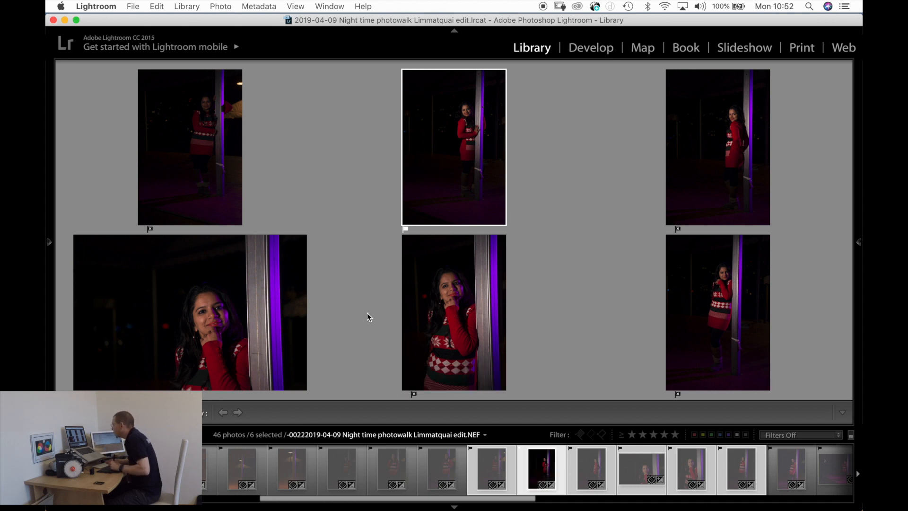
click(717, 295)
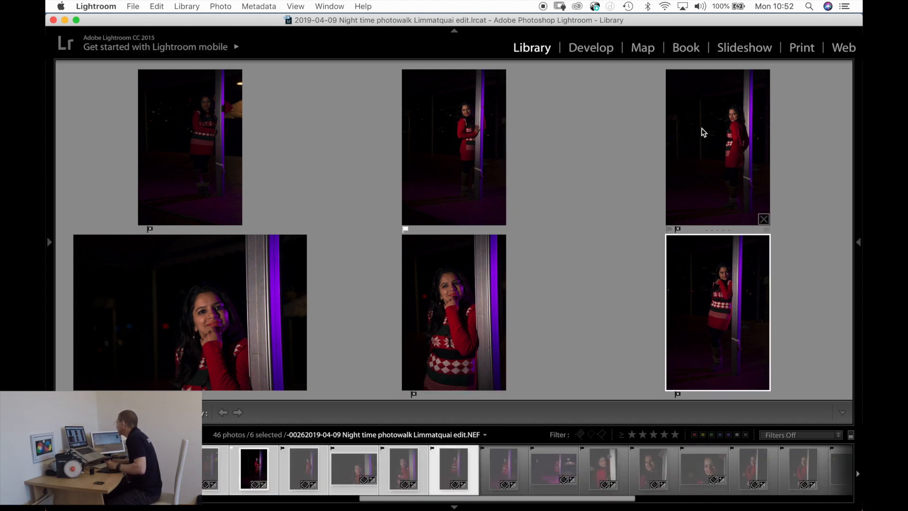
click(719, 130)
key(p)
Step: Survey the 27th to 30th photos together and flag the fourth, second and third of them as picks
click(654, 468)
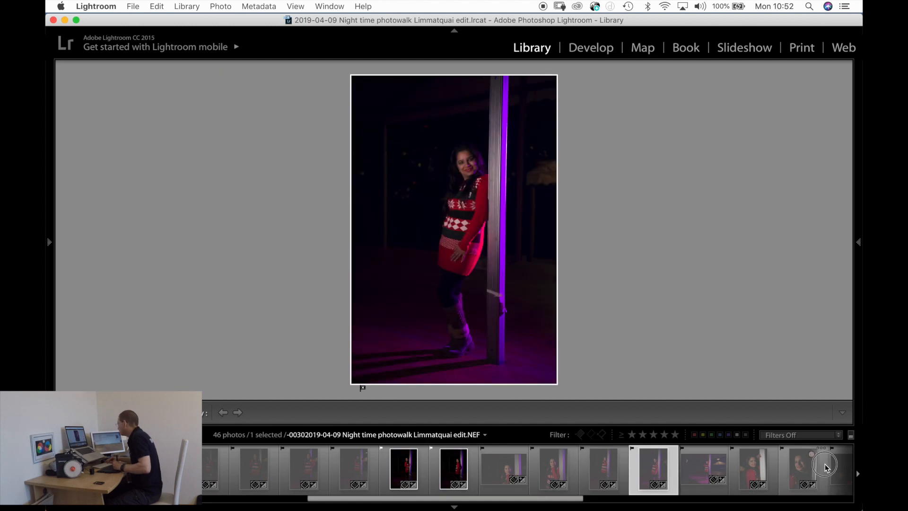
shift+click(821, 469)
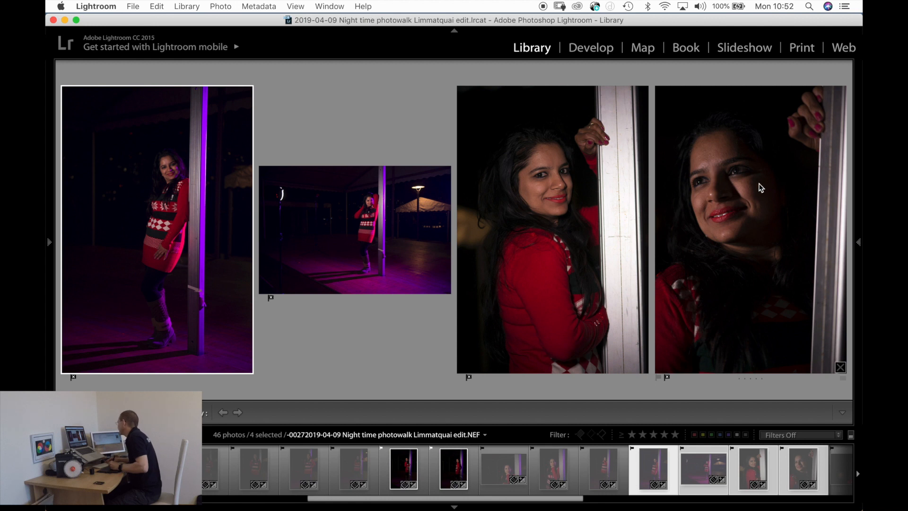
click(719, 189)
key(p)
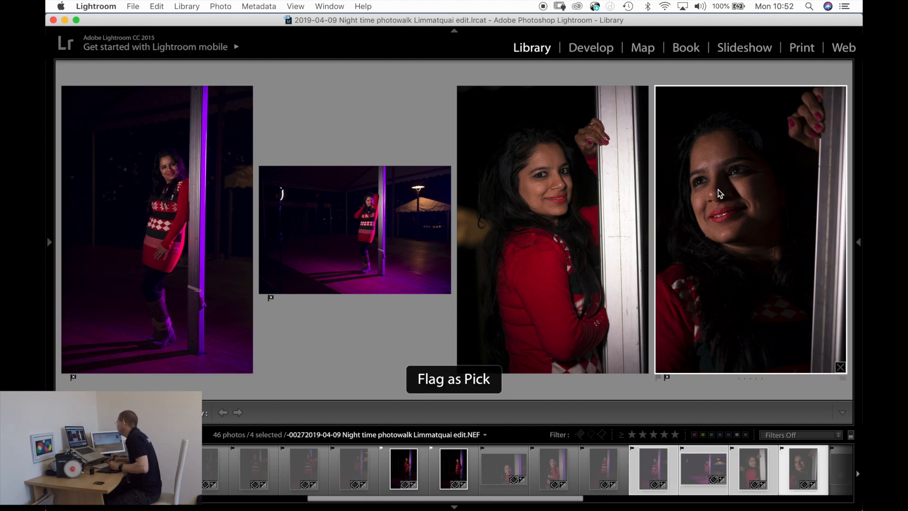
click(370, 225)
key(p)
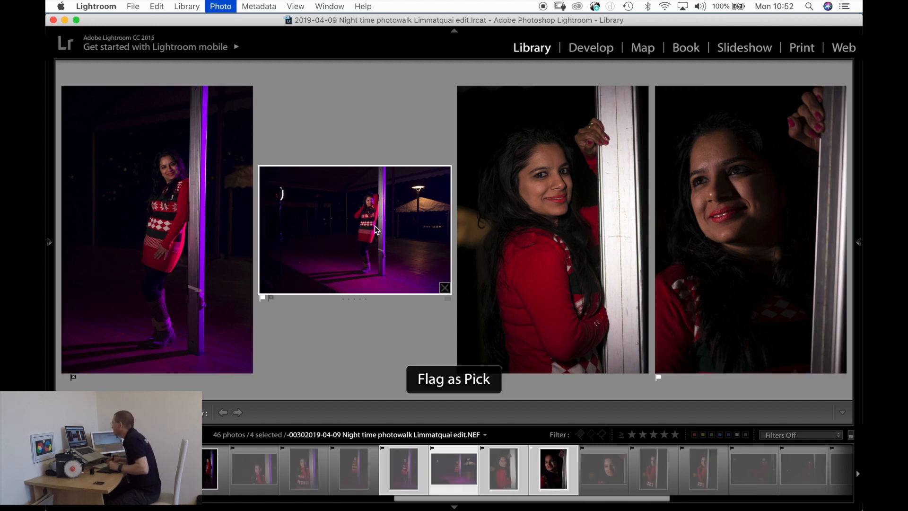
click(512, 219)
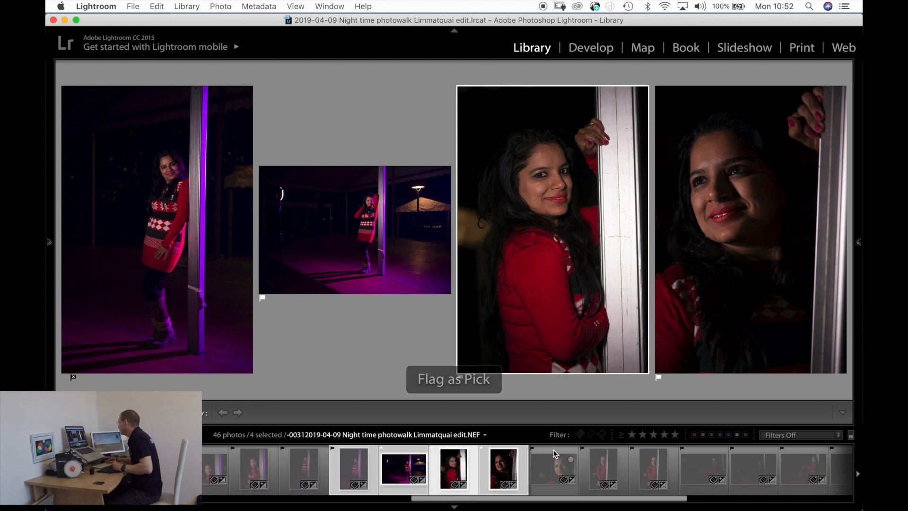
Step: Survey the 31st to 36th photos and flag the three dark landscape shots of the seated woman as picks
click(555, 466)
shift+click(800, 456)
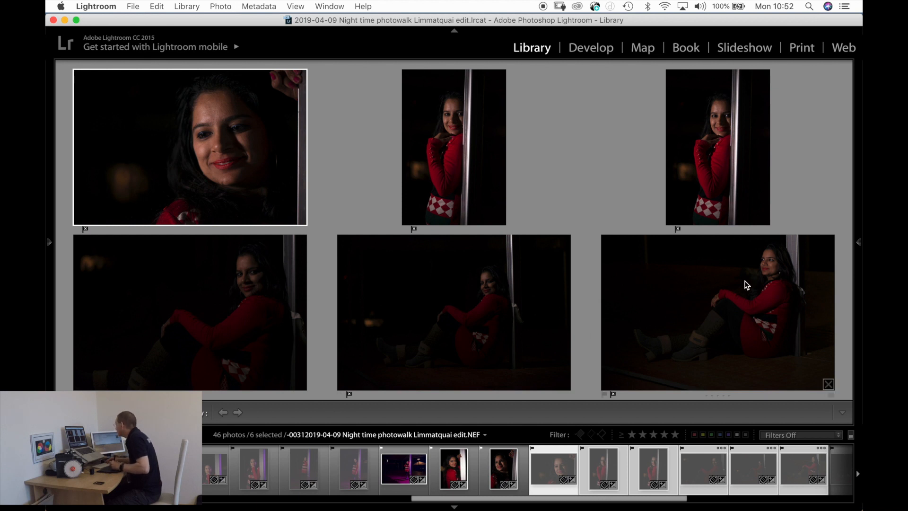
click(759, 282)
key(p)
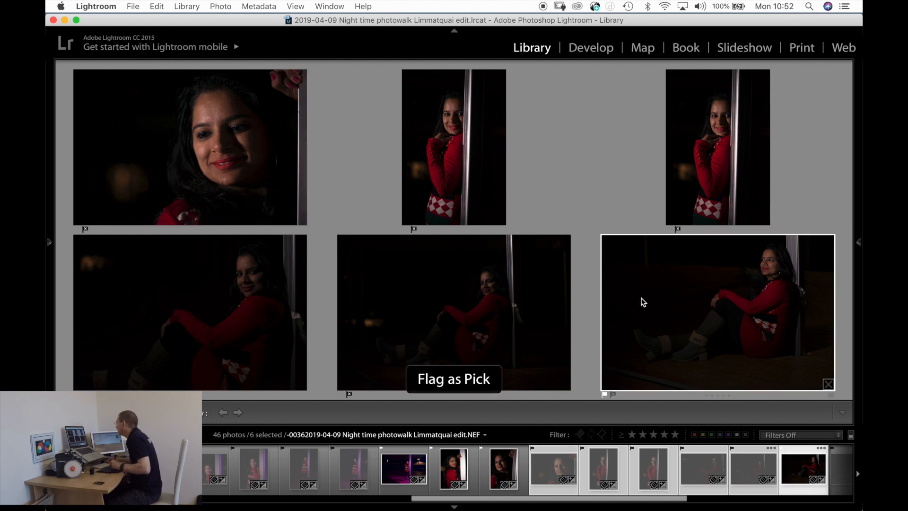
click(463, 312)
key(p)
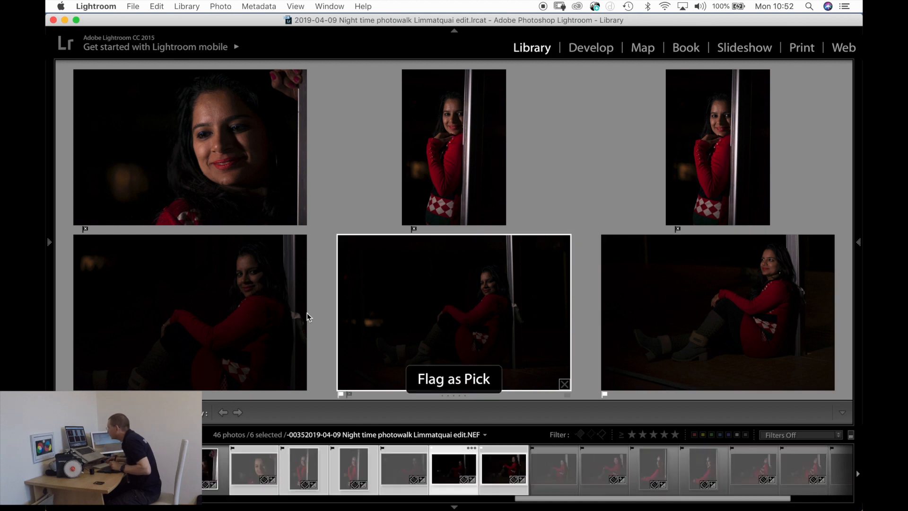
click(239, 298)
Step: Survey the 37th to 42nd photos and flag the two upright portraits among them as picks
click(603, 466)
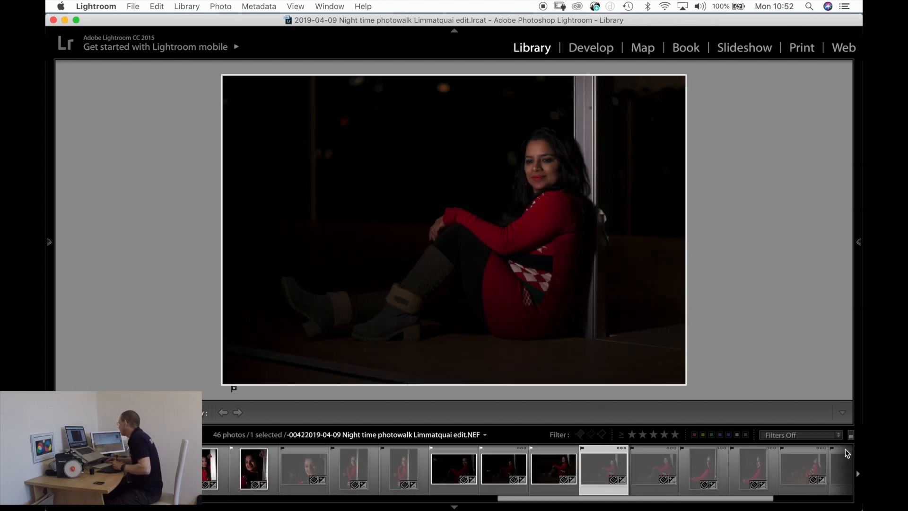
shift+click(844, 451)
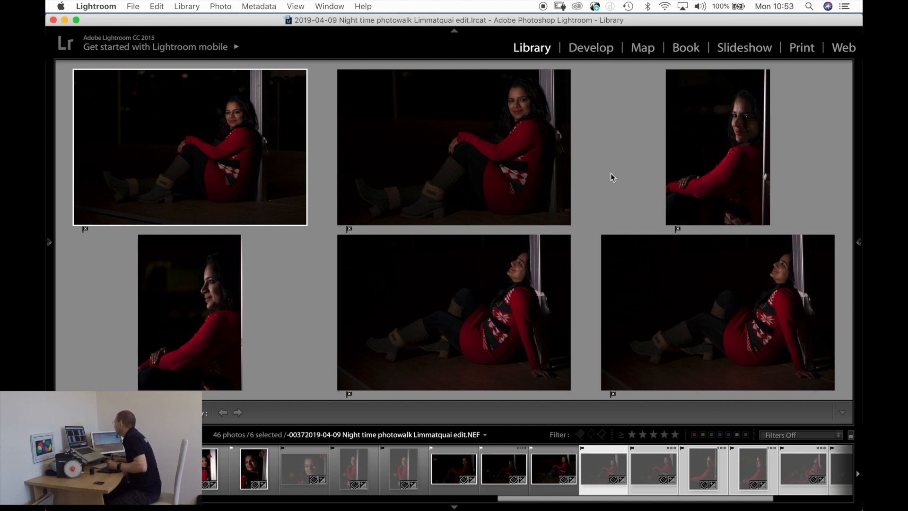
click(738, 130)
key(p)
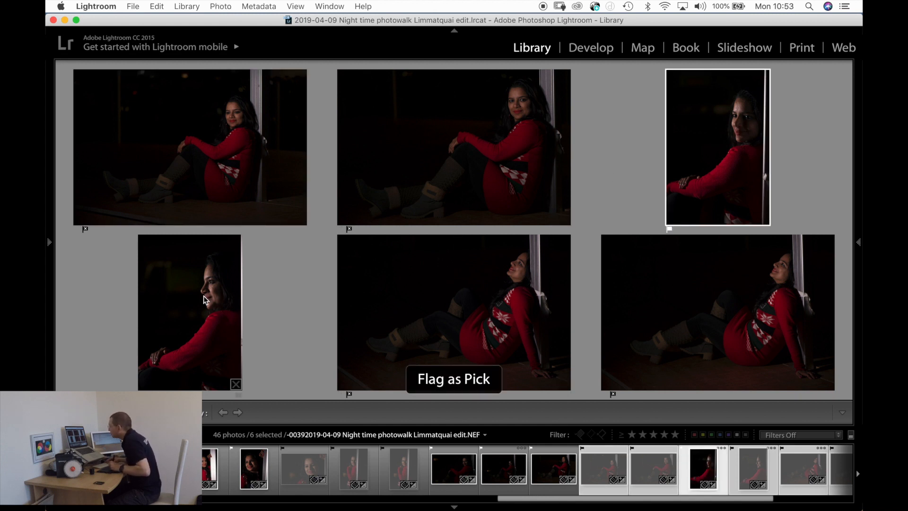
click(202, 270)
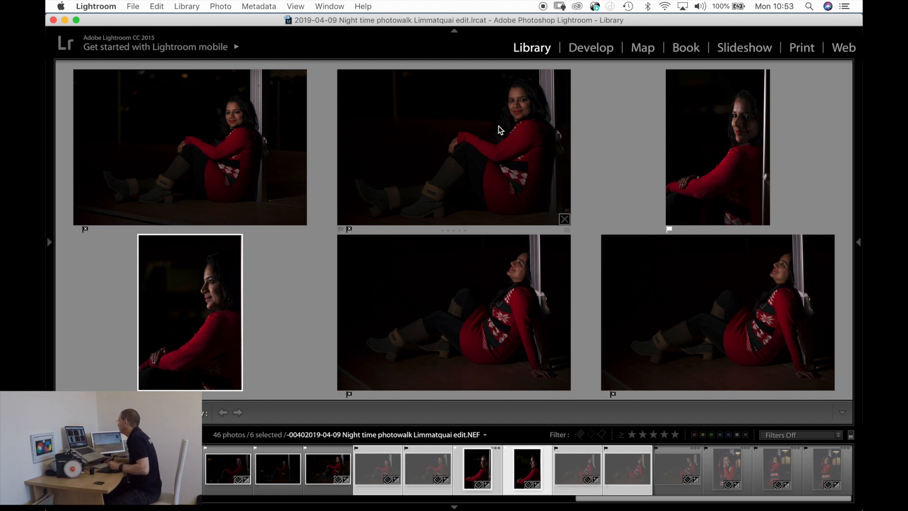
Step: Survey the last four photos, flag the first two standing portraits as picks and mark the final one as rejected
click(679, 455)
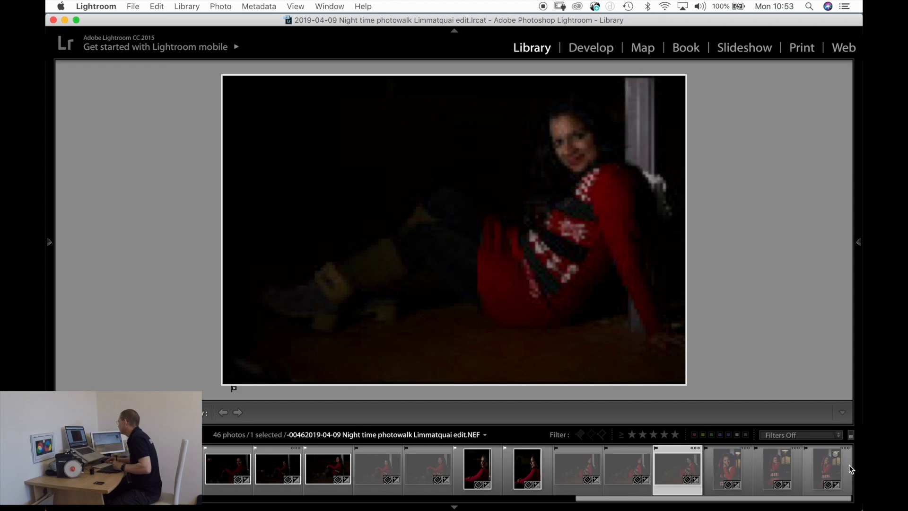
shift+click(849, 464)
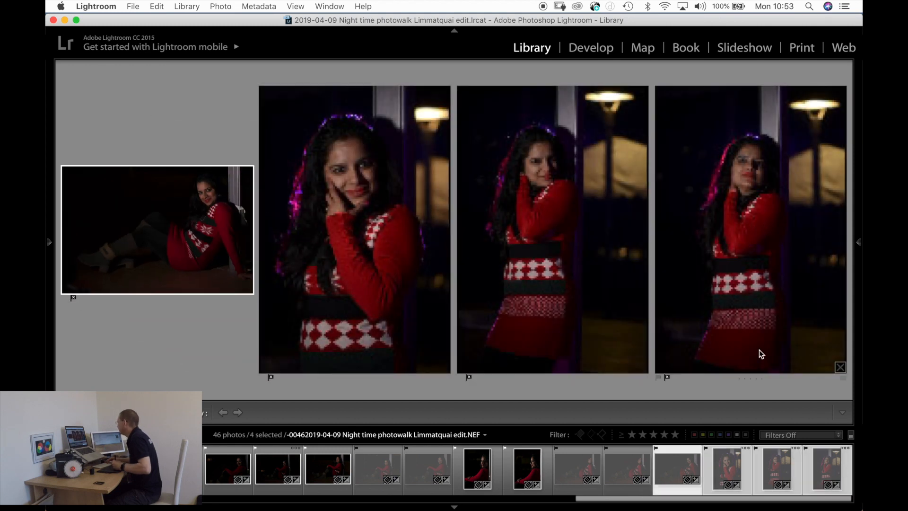
click(348, 194)
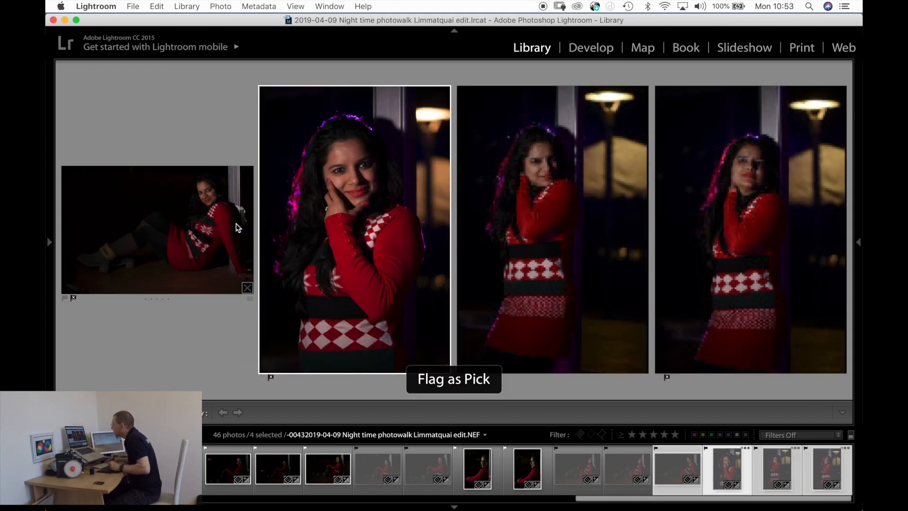
key(p)
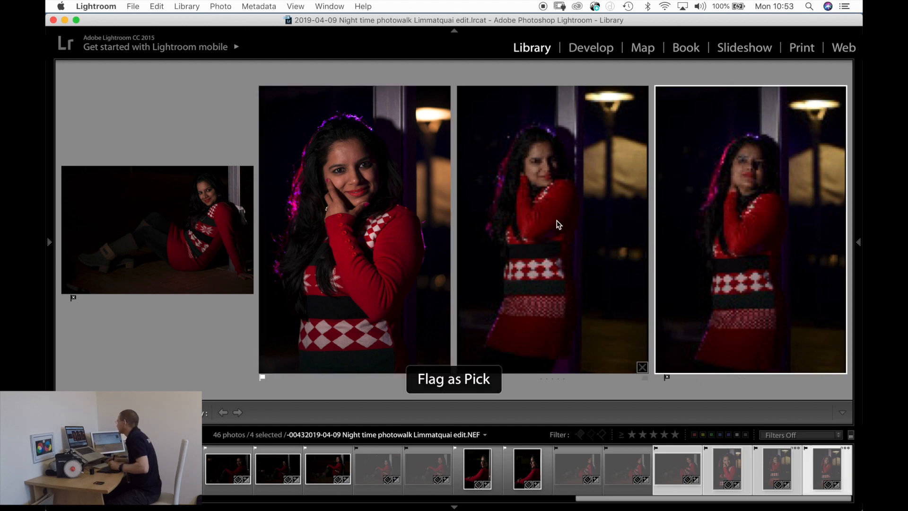
click(610, 236)
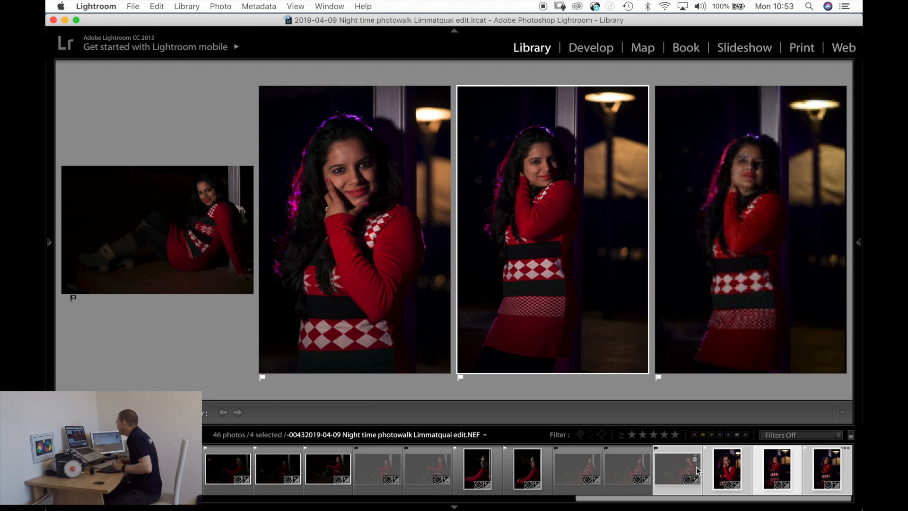
click(747, 180)
key(x)
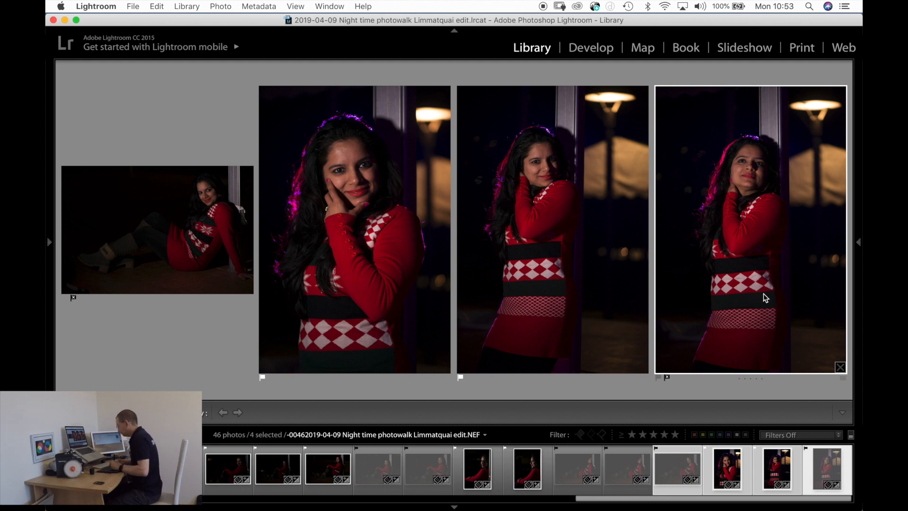
Step: Return to the grid with the side panels shown and filter the photos to those flagged as picks
key(g)
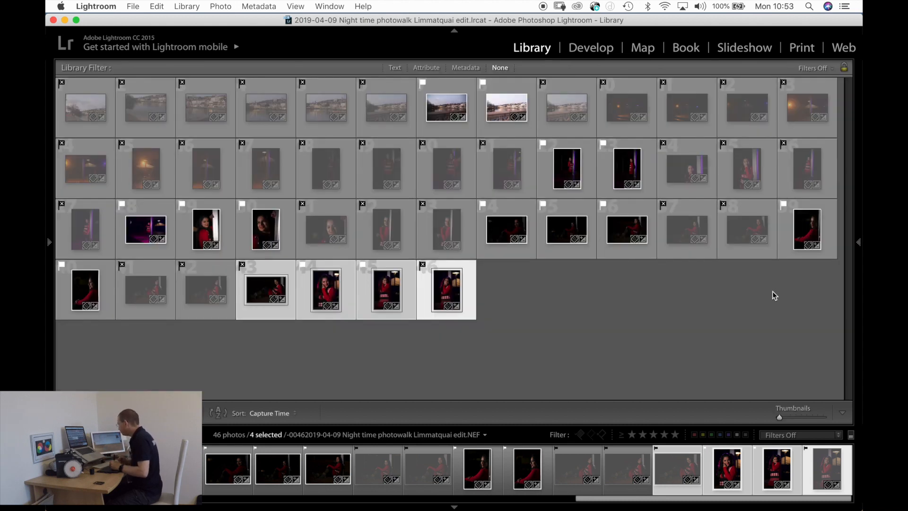
key(Tab)
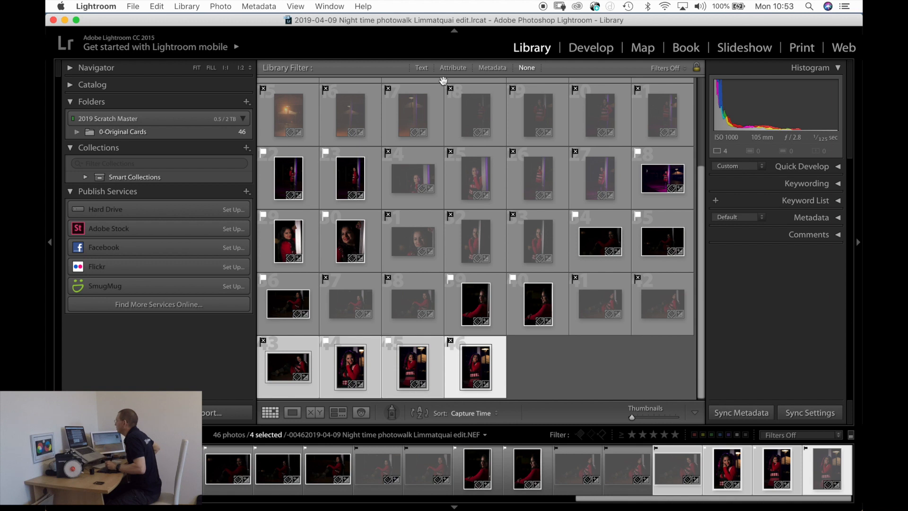
click(455, 68)
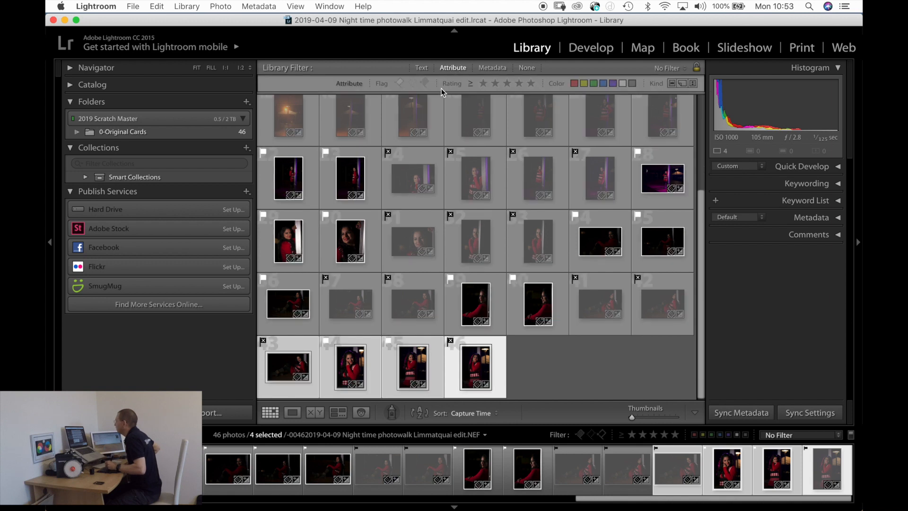
click(399, 83)
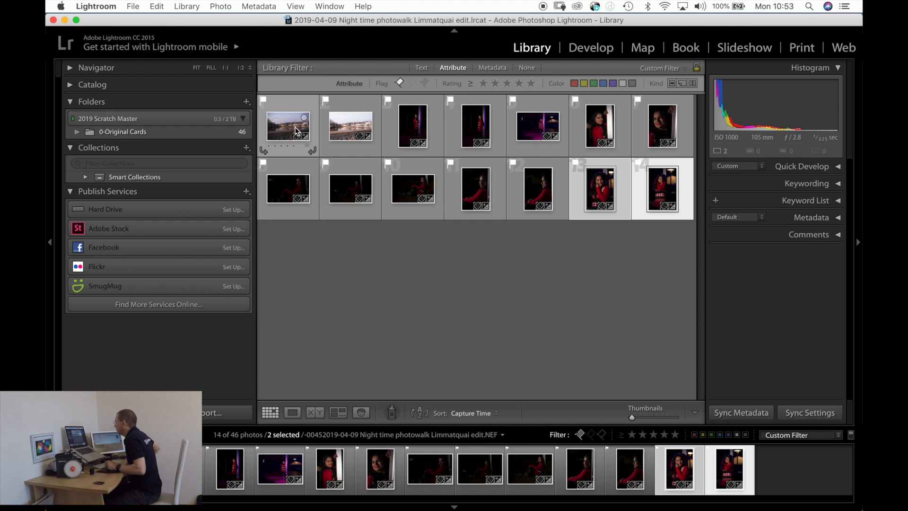
Step: Review the two picked river views and the close-up portraits one at a time in Loupe view, ending on the first dark seated portrait
double_click(290, 111)
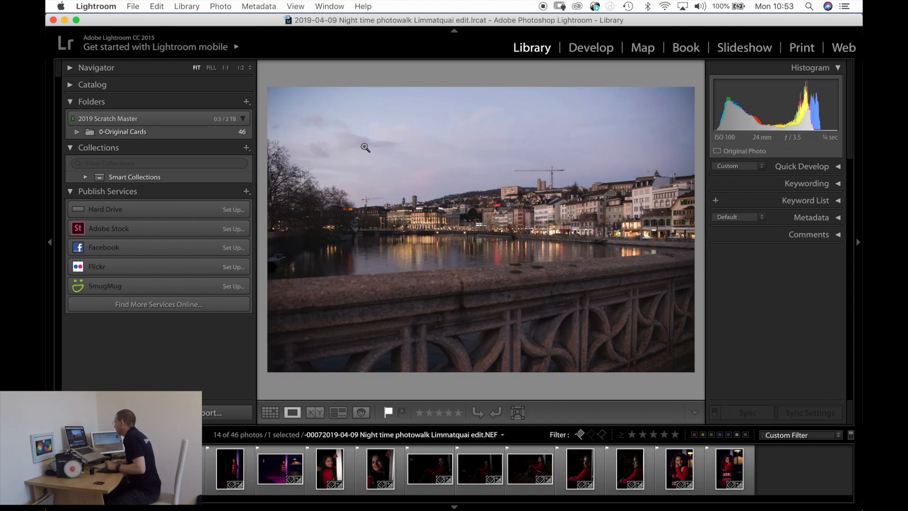
key(Right)
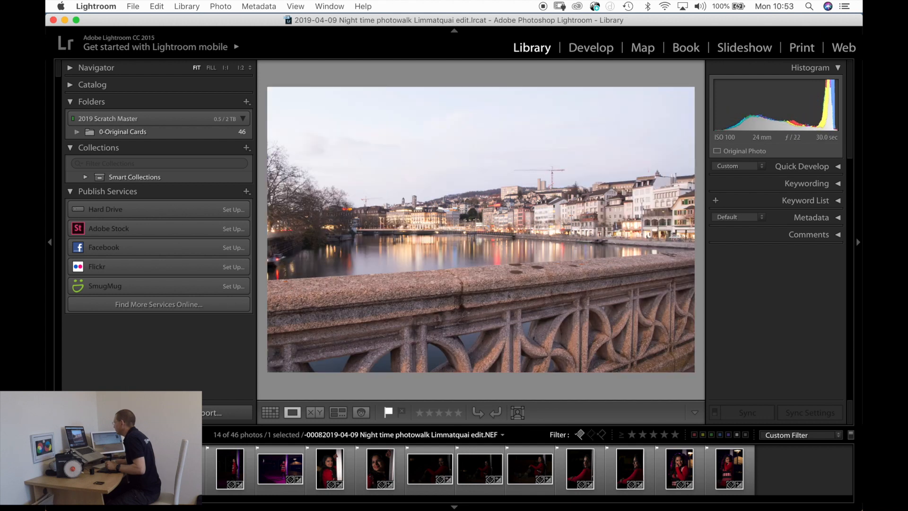
key(Left)
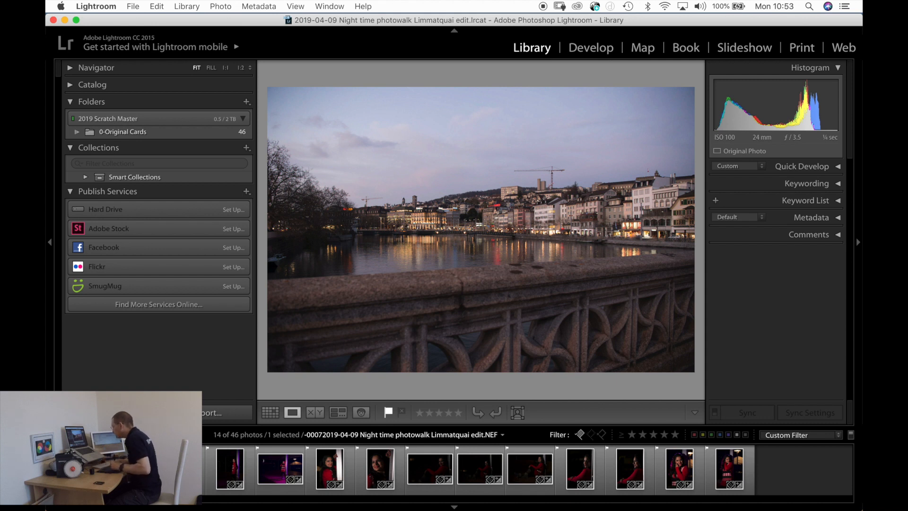
click(338, 453)
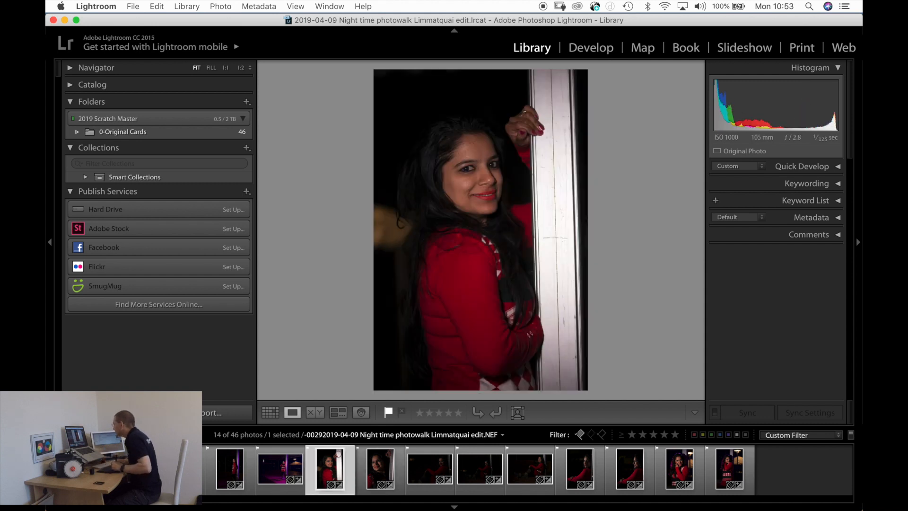
key(Right)
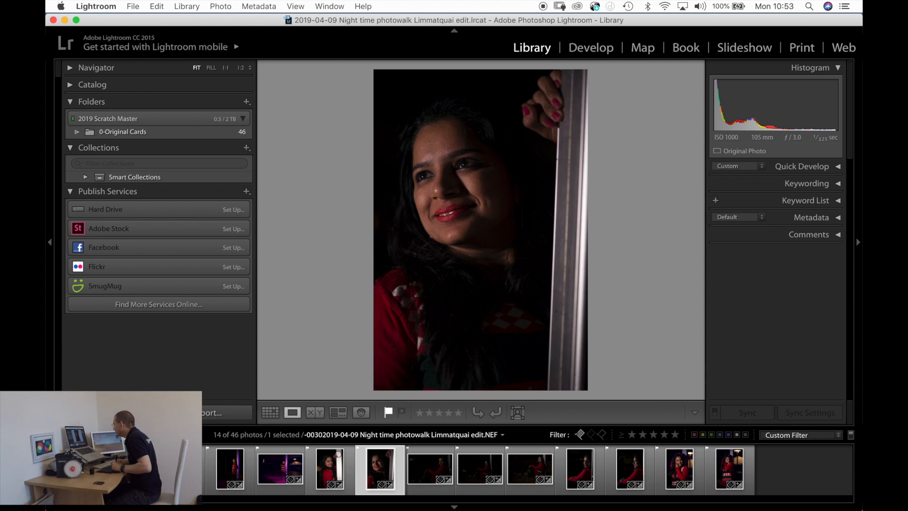
key(Right)
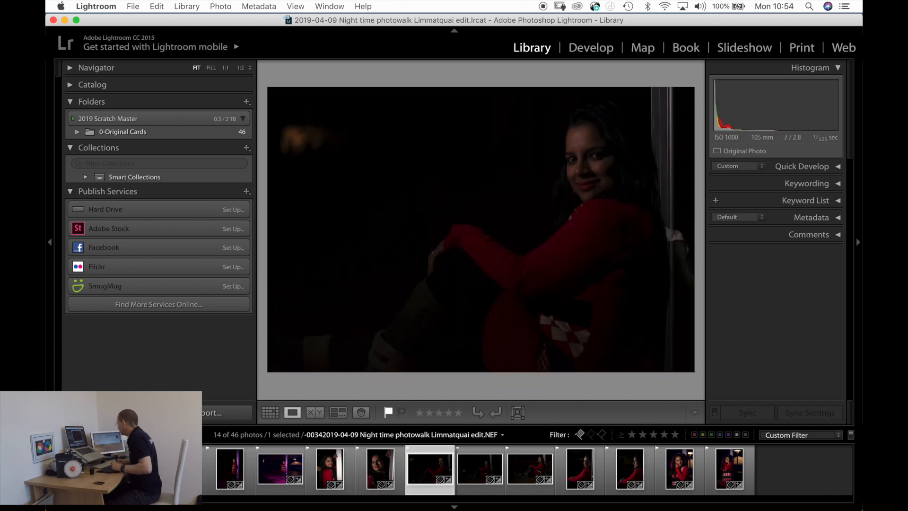
Step: Open the dark seated portrait in Develop with the side panels shown, and set its temperature to 5050 and exposure to +2.10
key(d)
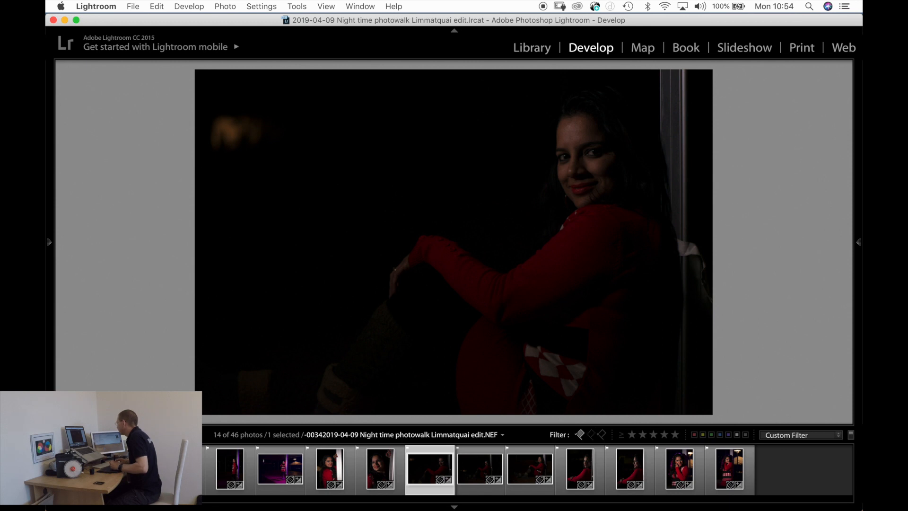
key(Tab)
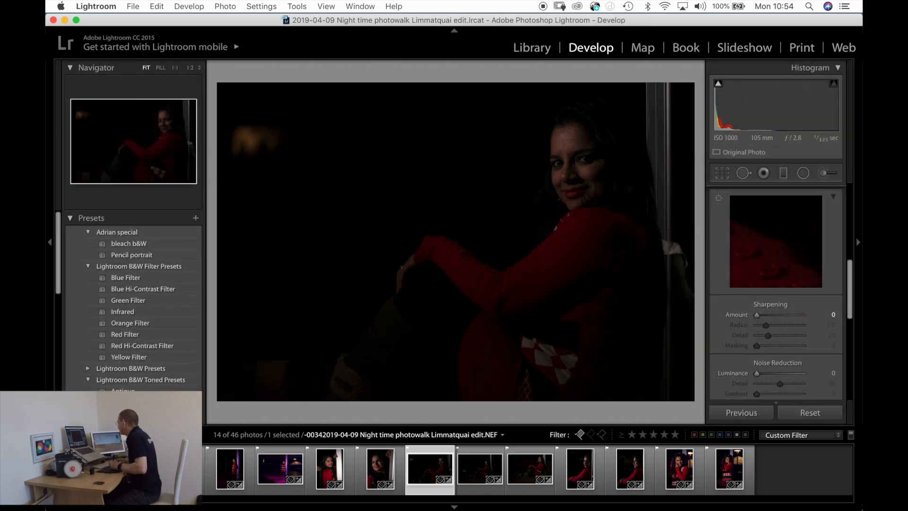
scroll(780, 283, up, 10)
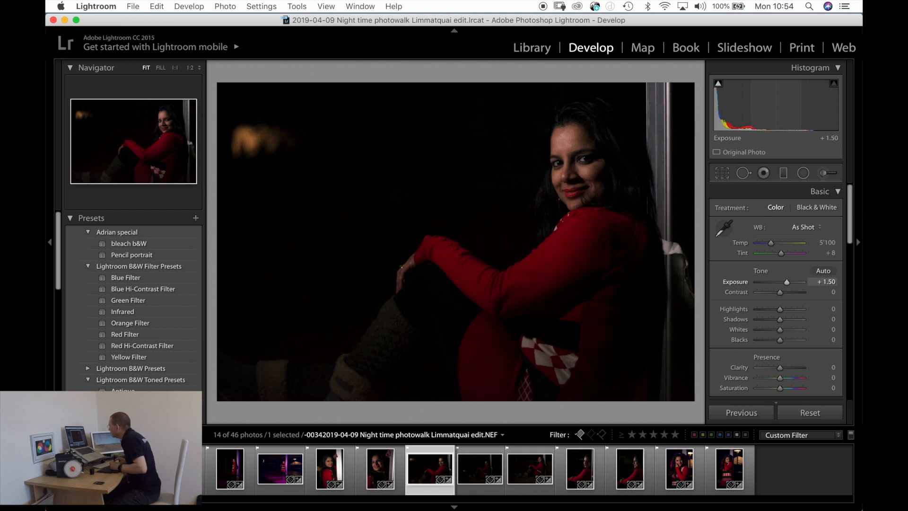
key(Up)
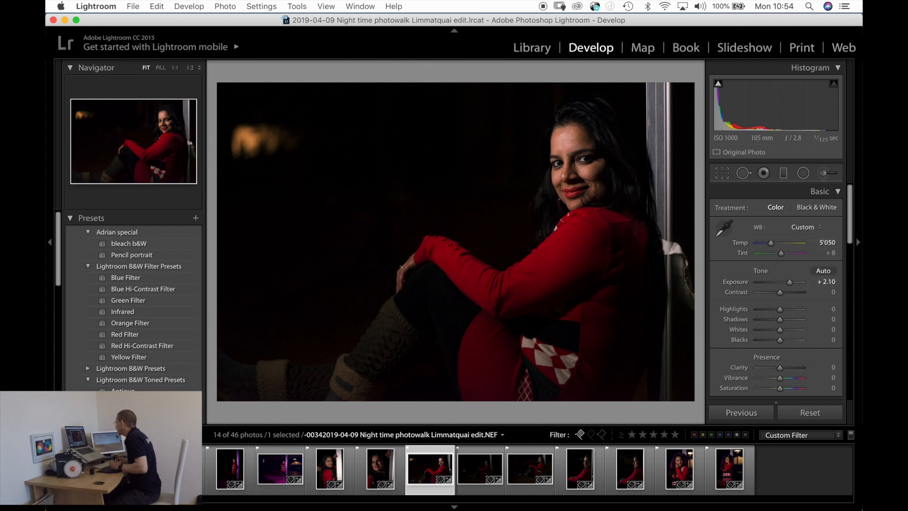
drag(790, 282, 789, 282)
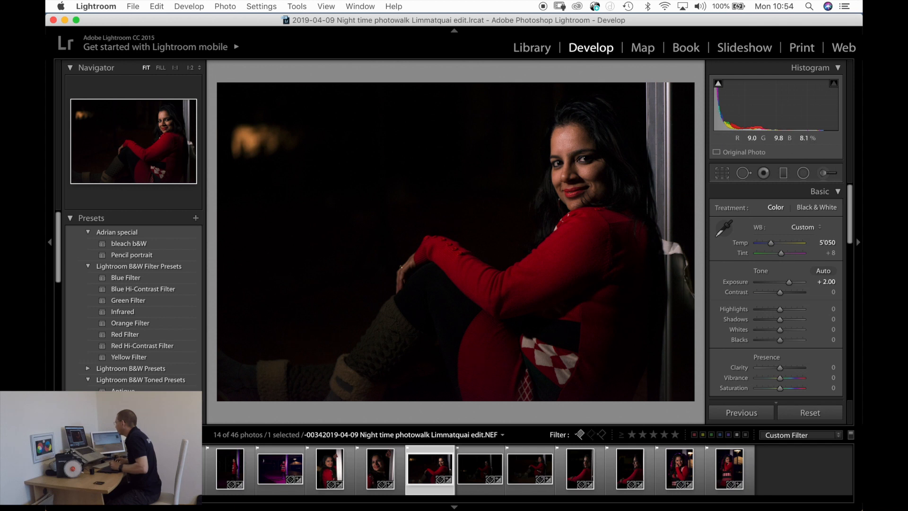
drag(788, 282, 790, 282)
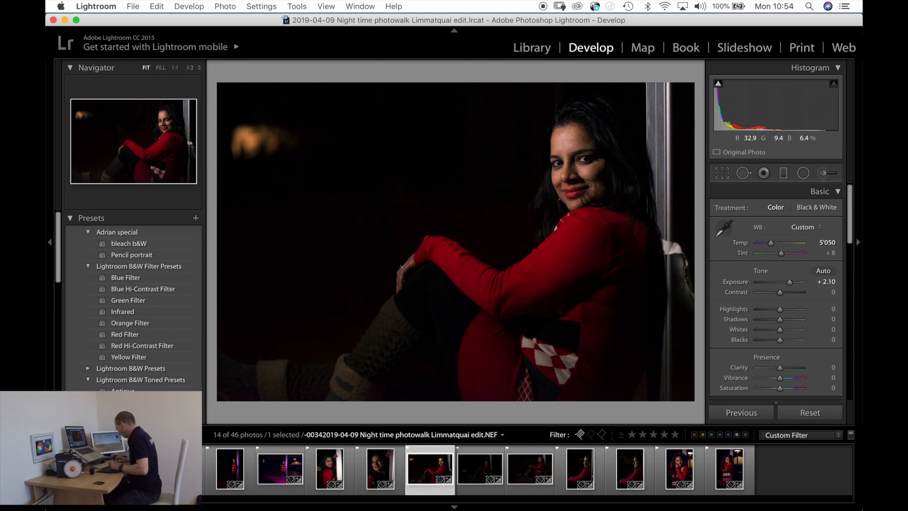
Step: Try to brighten the upper sleeve of the red sweater with an Adjustment Brush stroke at exposure 4.00
key(k)
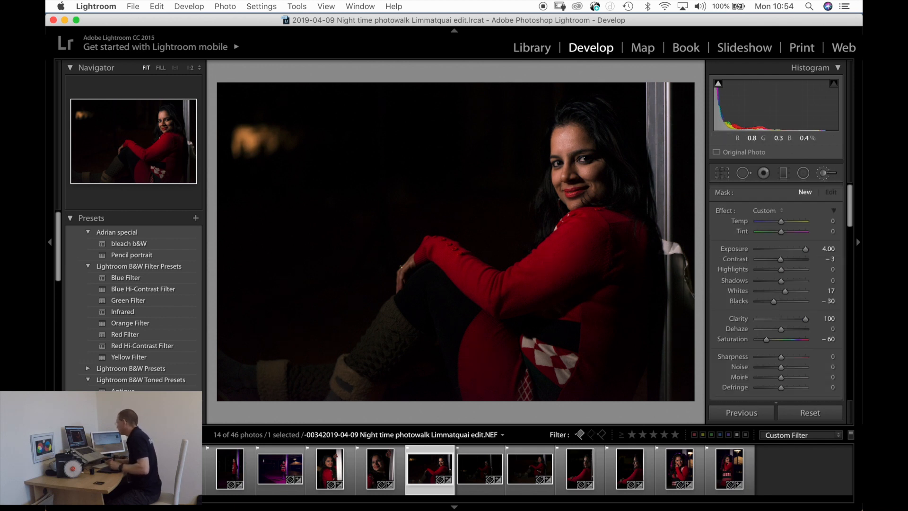
mouse_move(580, 220)
mouse_down()
mouse_move(568, 259)
mouse_move(519, 284)
mouse_up()
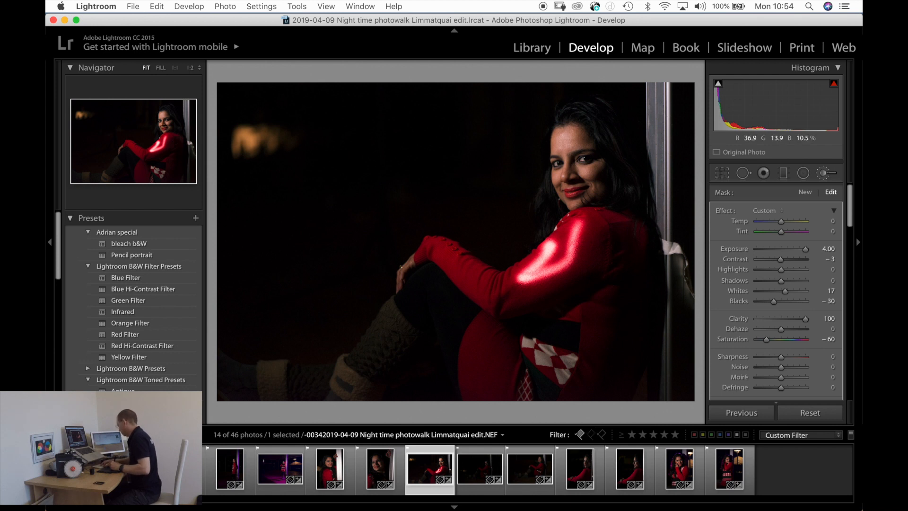
key(super+z)
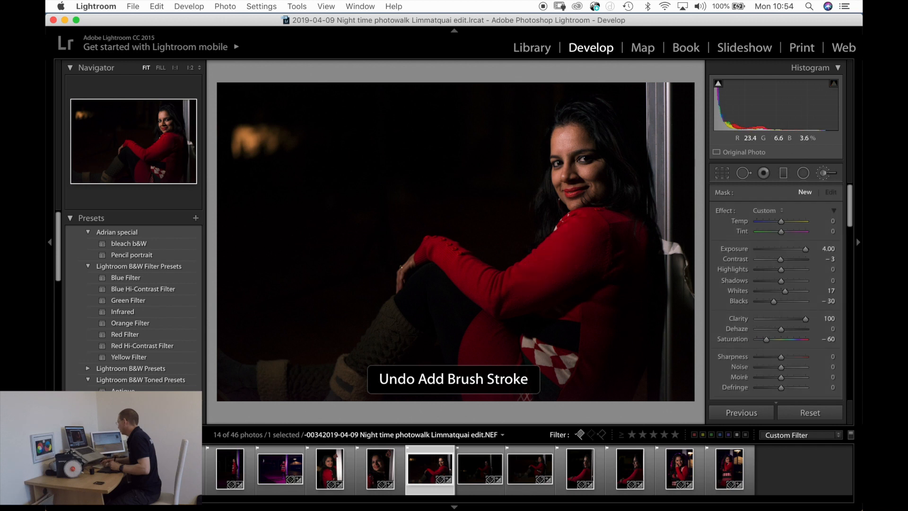
right_click(510, 217)
click(477, 192)
right_click(496, 198)
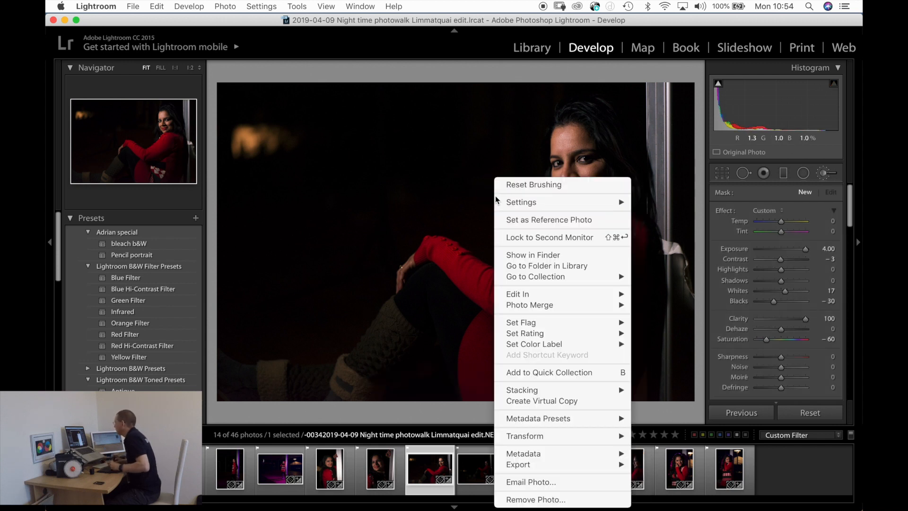
click(515, 186)
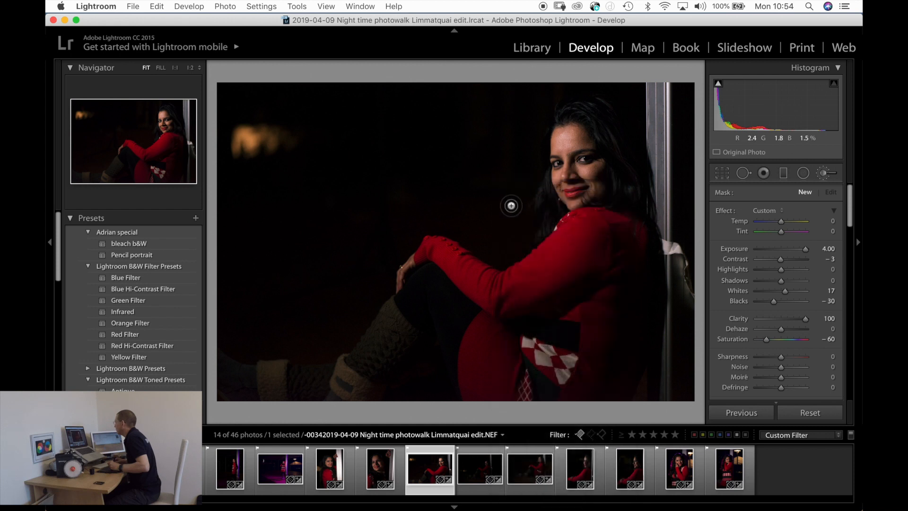
scroll(501, 203, up, 5)
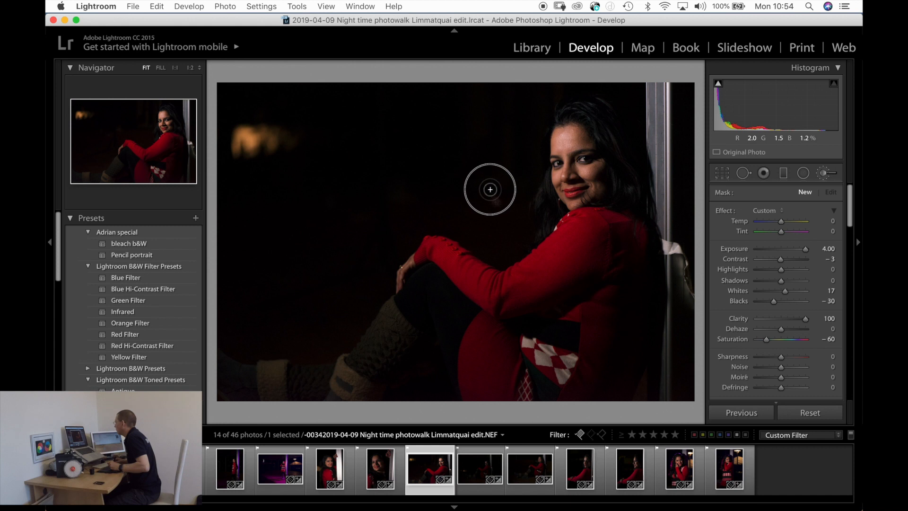
click(491, 181)
right_click(491, 181)
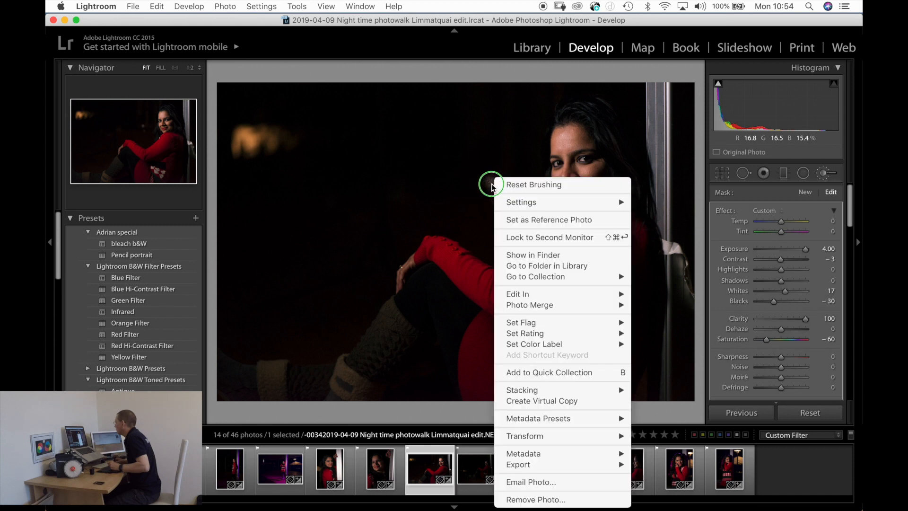
click(515, 181)
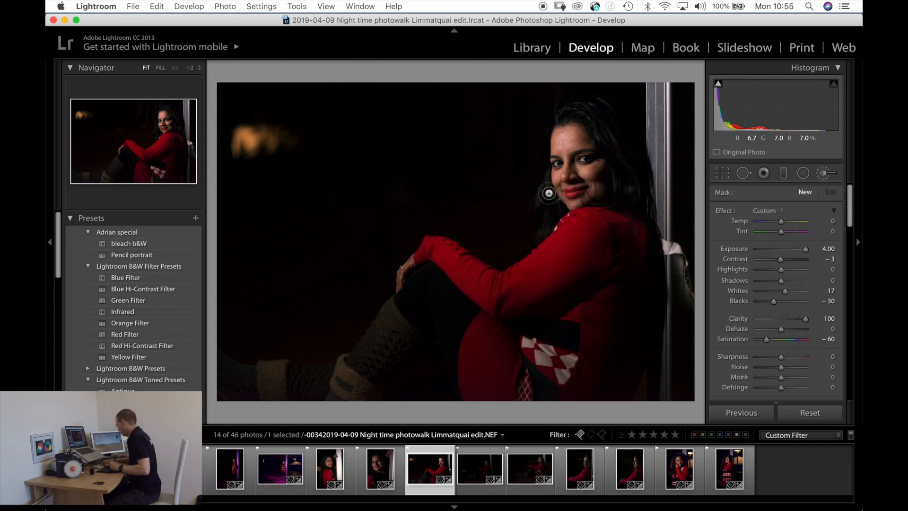
key(super+z)
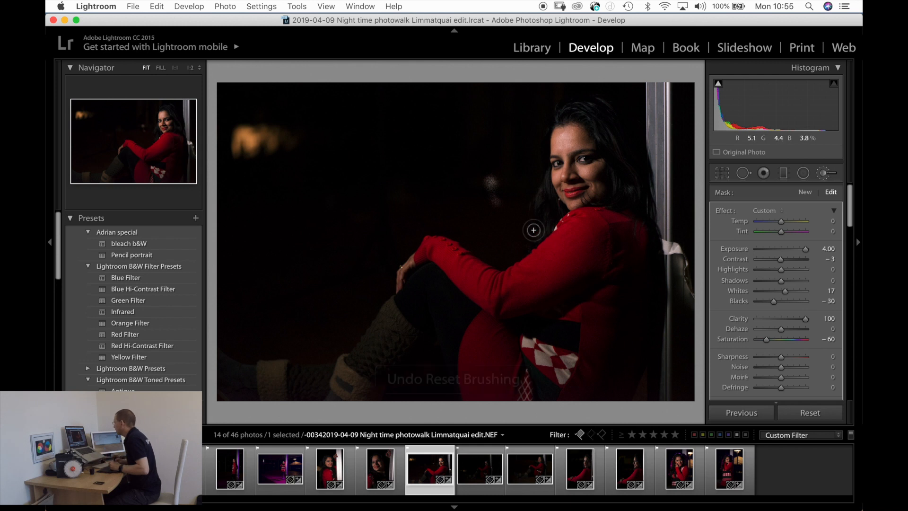
key(super+z)
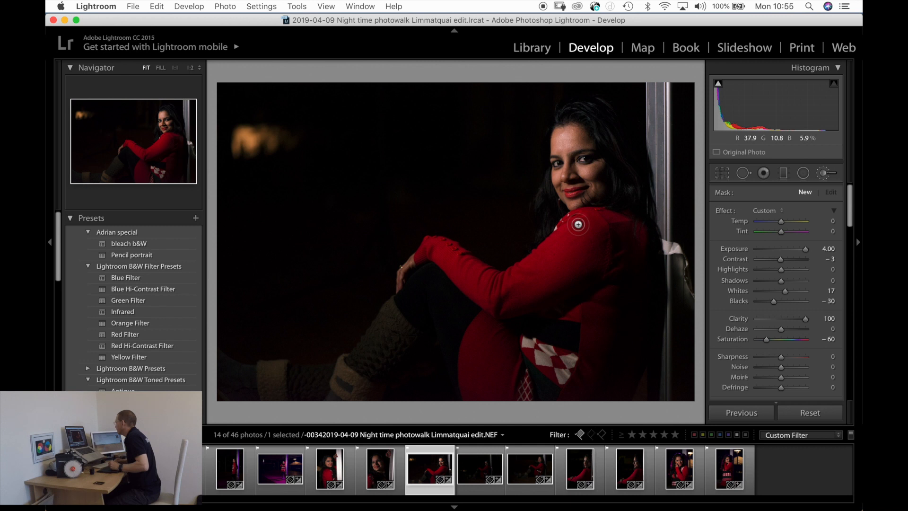
Step: Try to lighten the red sleeve from shoulder to forearm with a larger Adjustment Brush stroke, reducing the brush exposure to 0.72
scroll(584, 220, up, 5)
mouse_move(591, 220)
mouse_down()
mouse_move(570, 214)
mouse_move(577, 239)
mouse_move(559, 235)
mouse_move(519, 270)
mouse_move(539, 242)
mouse_move(503, 281)
mouse_move(516, 273)
mouse_move(479, 271)
mouse_up()
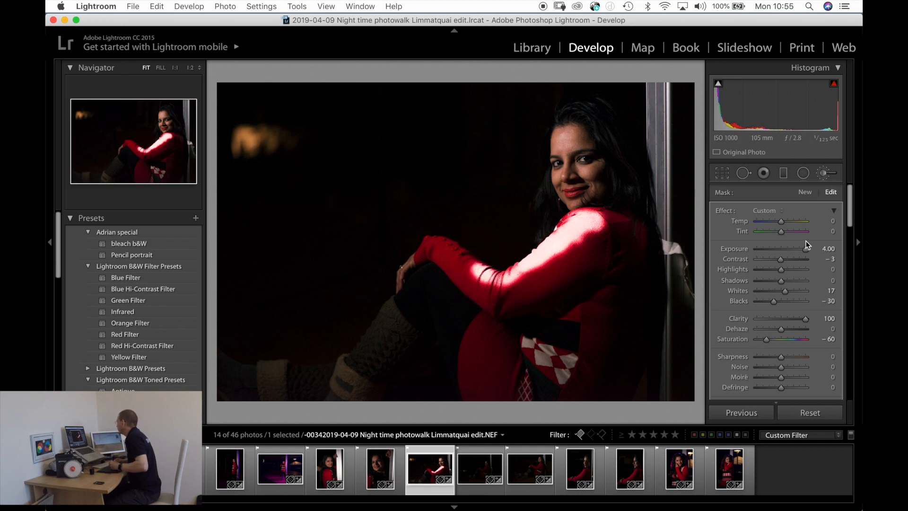
drag(804, 249, 781, 255)
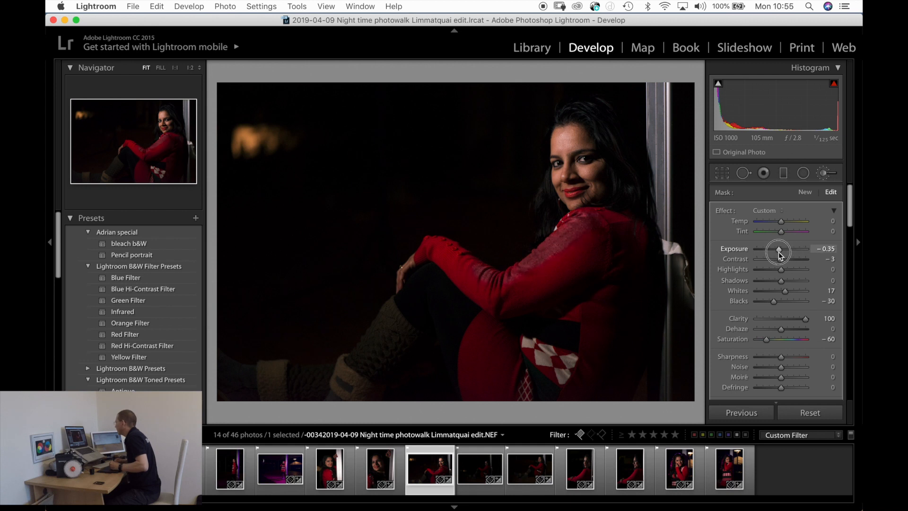
drag(778, 256, 796, 238)
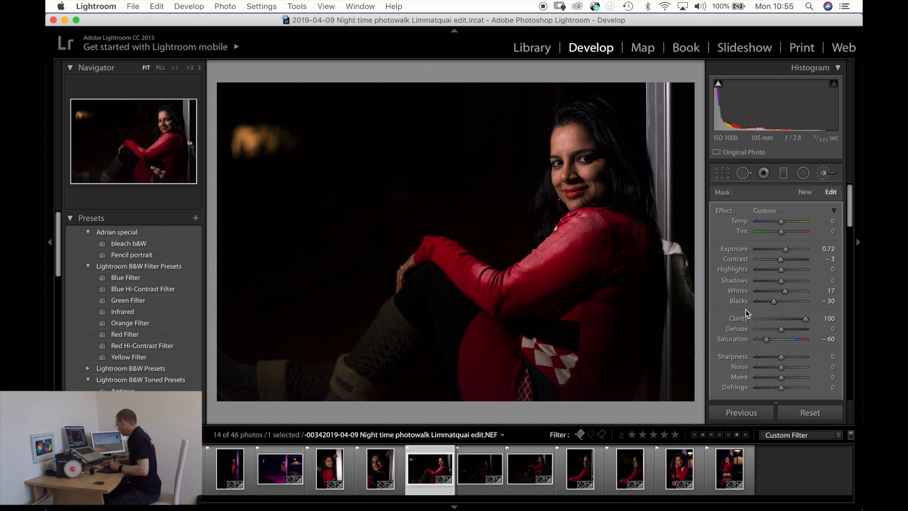
key(super+z)
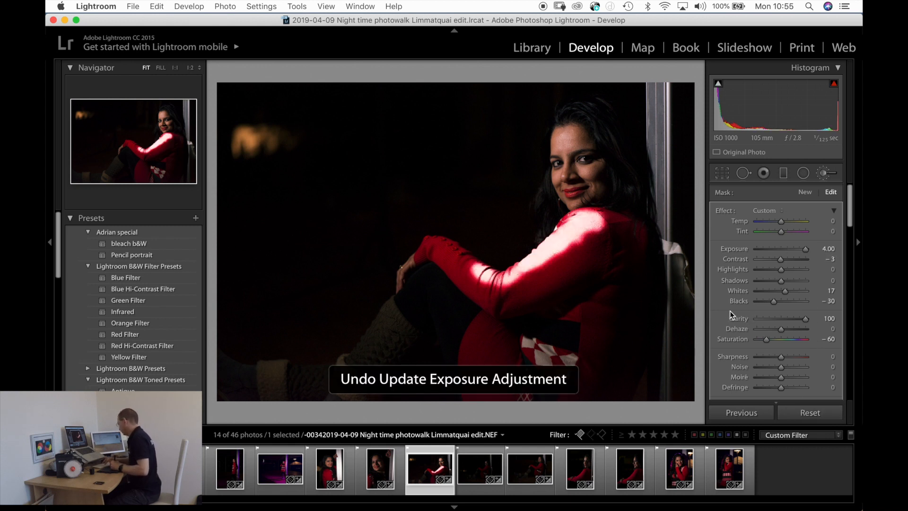
key(super+z)
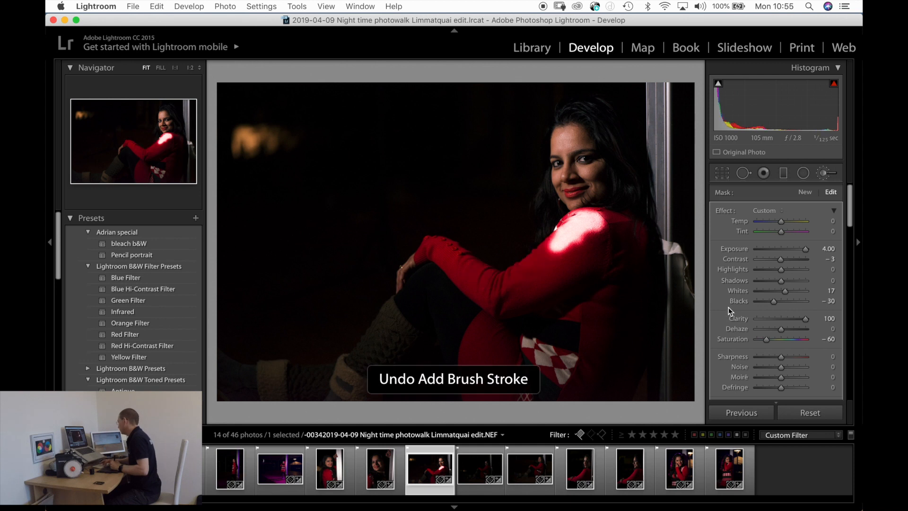
key(super+z)
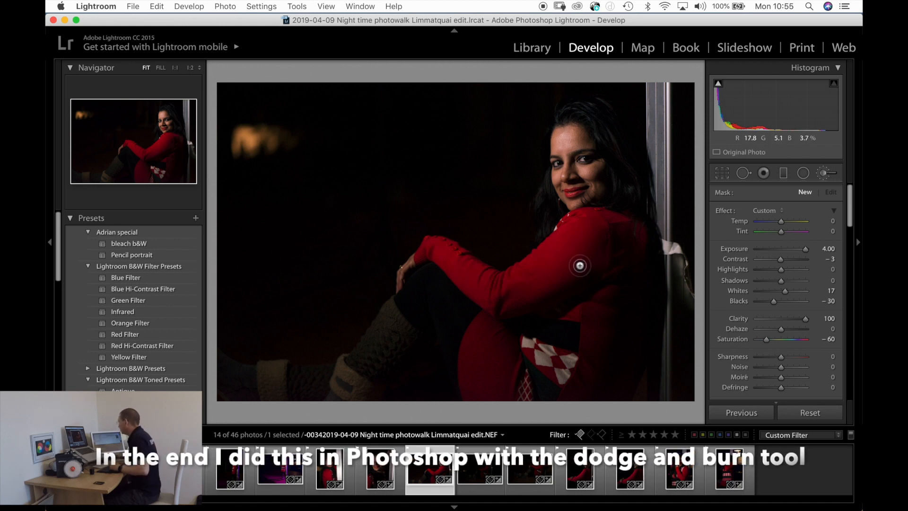
Step: Apply the previous photo's develop settings to each of the next two landscape-format seated portraits
key(Right)
click(734, 418)
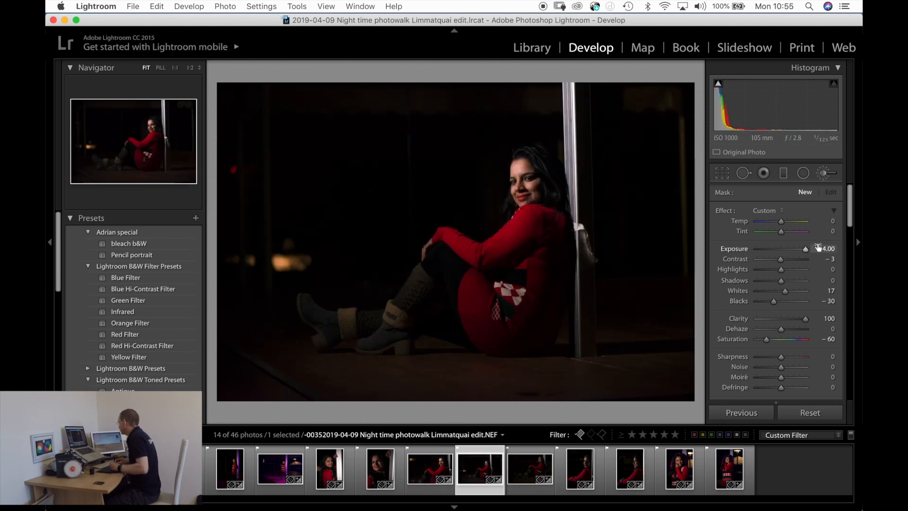
drag(825, 251, 824, 250)
key(Right)
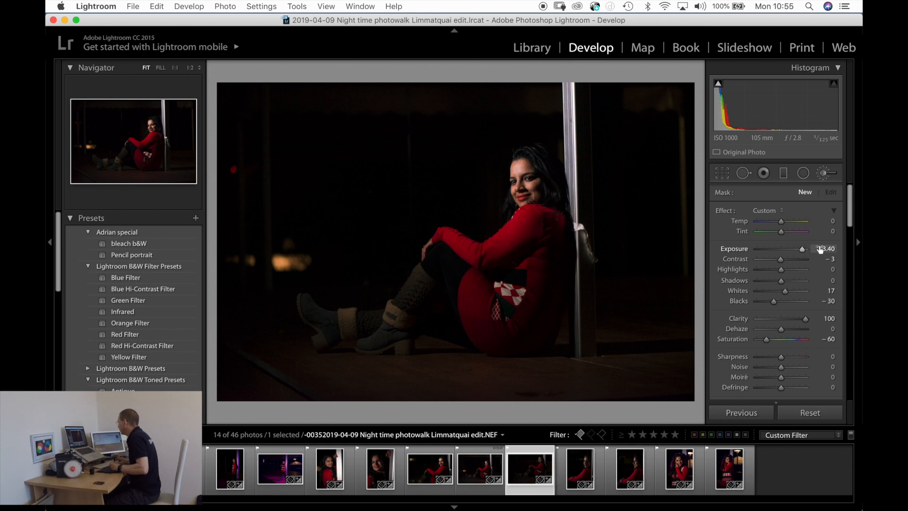
click(750, 420)
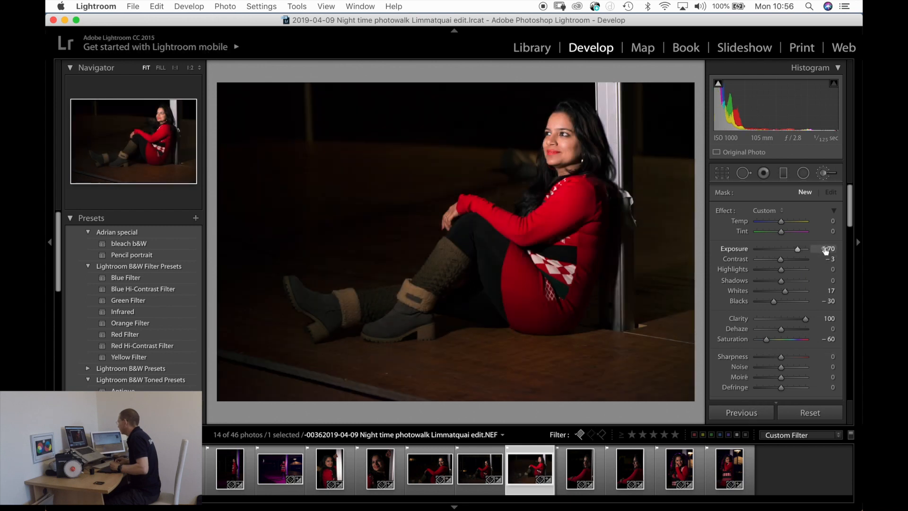
drag(824, 250, 826, 251)
Step: Select the first vertical seated portrait, leave the Adjustment Brush, and set the photo's exposure to +0.60
click(585, 468)
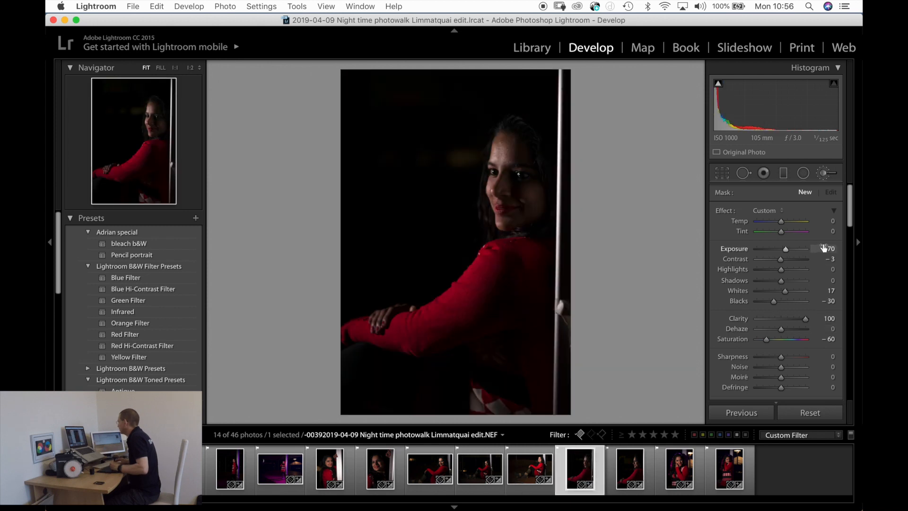
key(Up)
drag(815, 251, 821, 252)
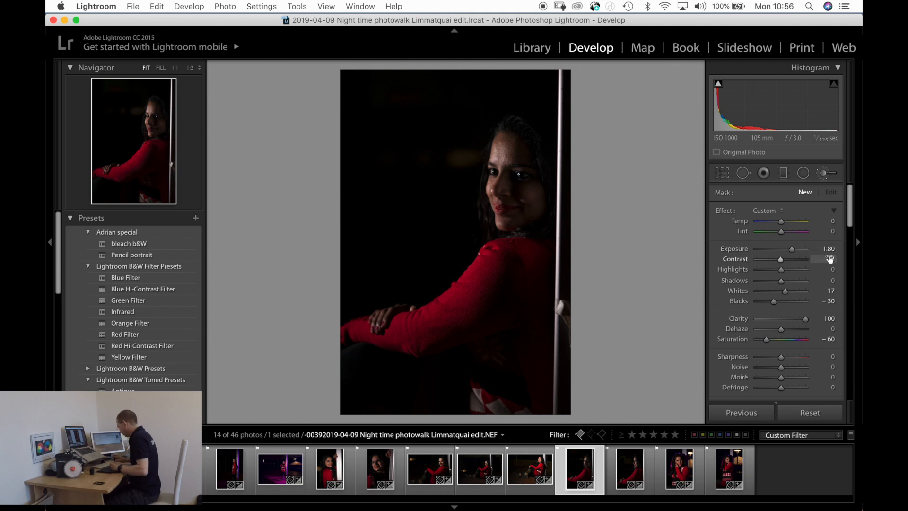
key(k)
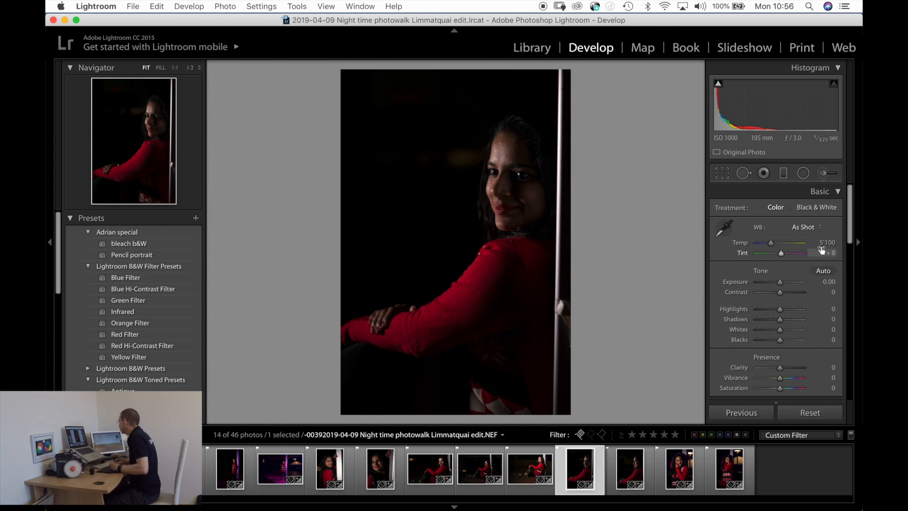
key(Up)
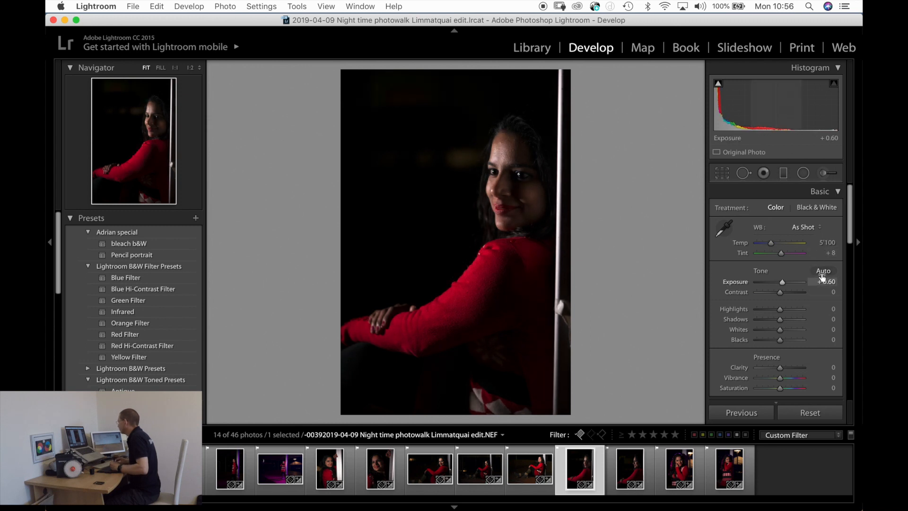
Step: Return to the landscape seated portrait with the woman looking away and lower its exposure to +1.50
key(Left)
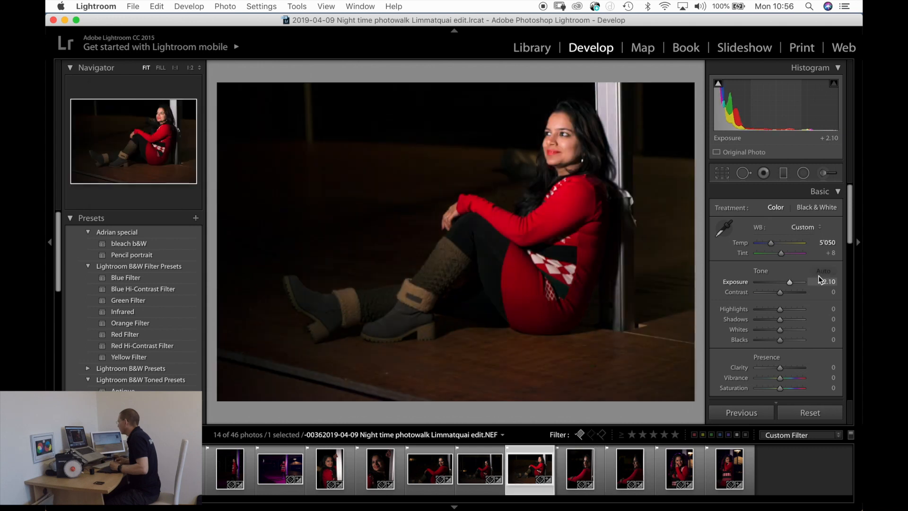
key(Down)
key(Down)
key(Down)
key(Down)
key(Down)
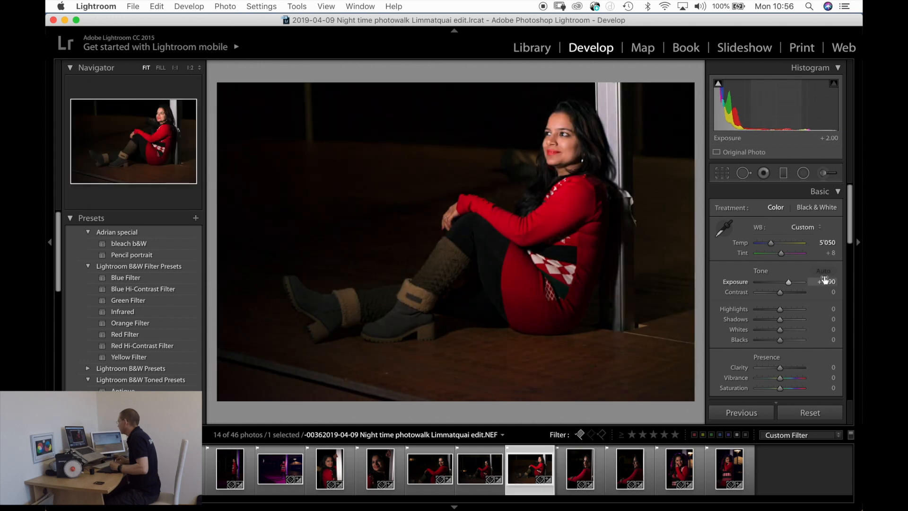
Step: Set the exposure of the vertical profile portrait to +0.80 and of the following hand-on-cheek portrait to +0.10
key(Left)
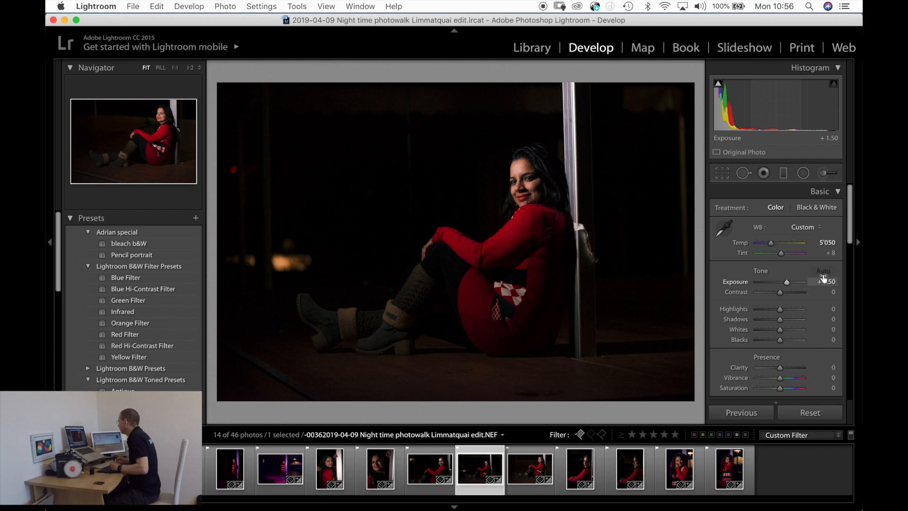
key(Right)
key(Right)
key(Right)
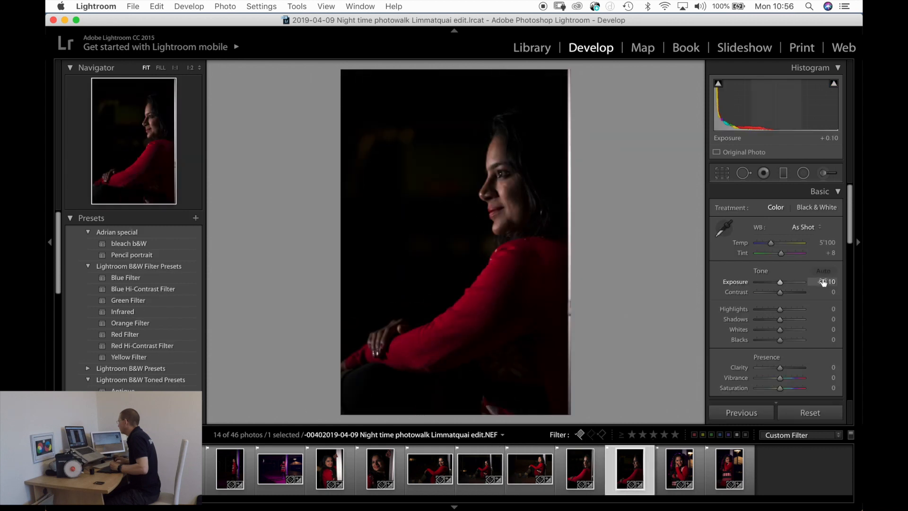
key(Up)
key(Up)
key(Up)
key(Up)
key(Up)
key(Up)
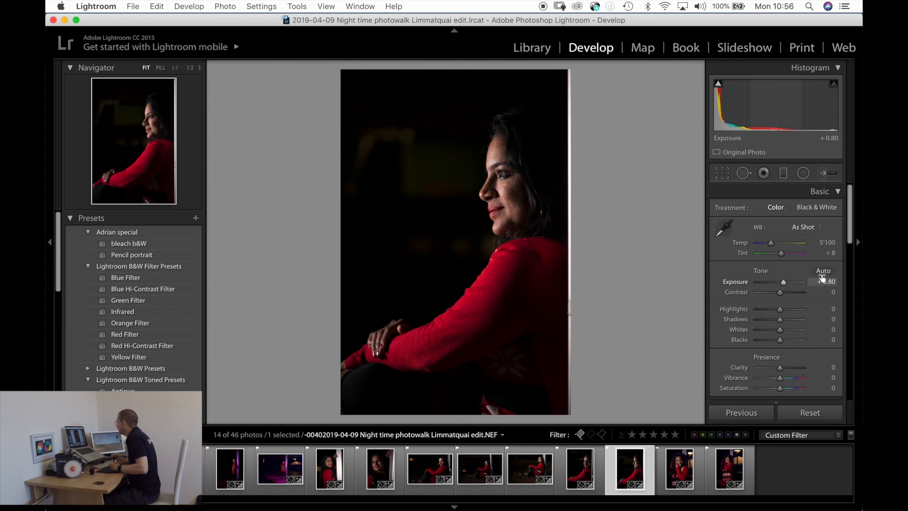
key(Right)
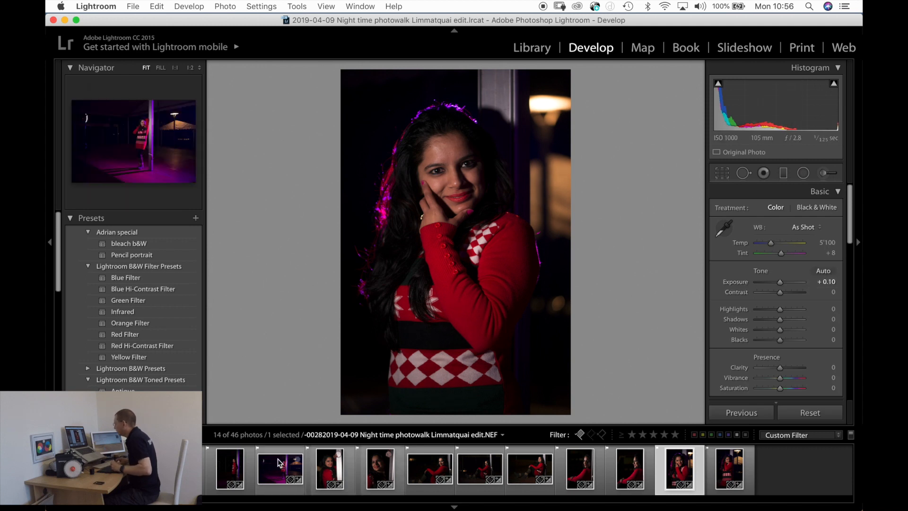
Step: Crop the wide purple-lit standing shot tighter to exclude the light on its left side, and rotate it by -0.37 degrees
click(279, 474)
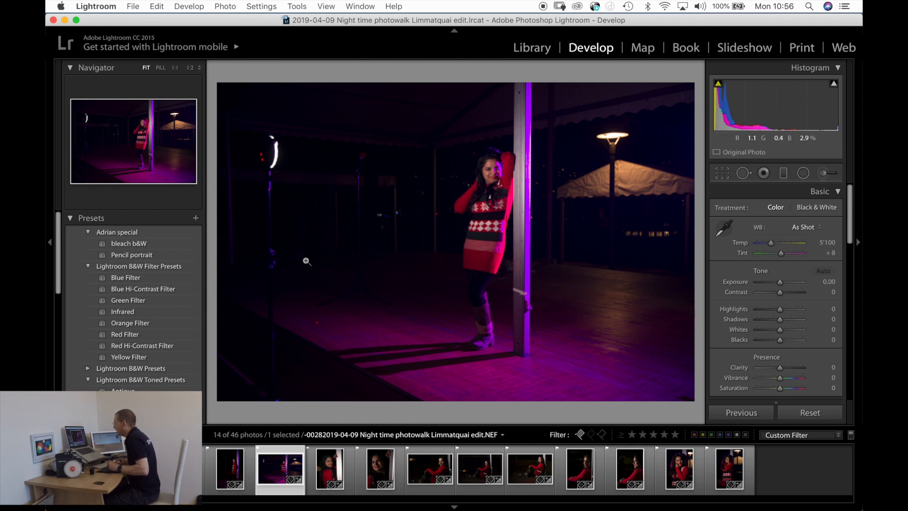
key(r)
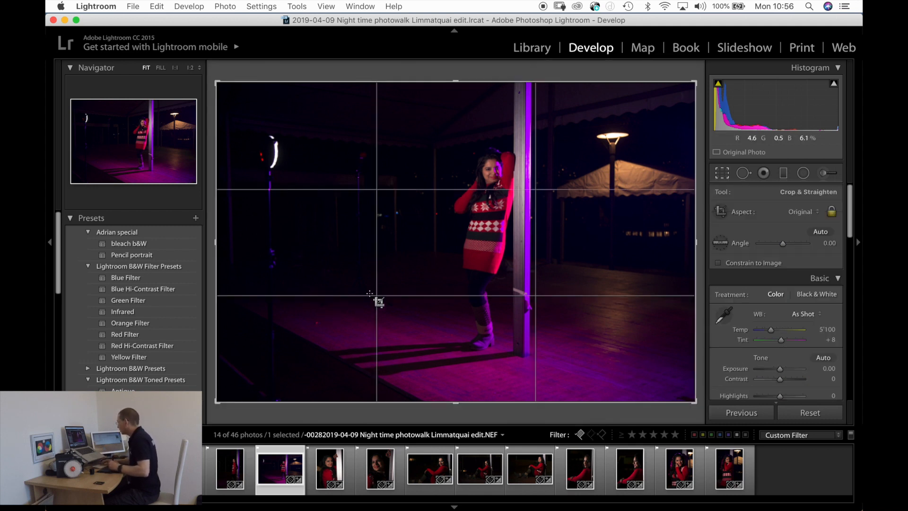
drag(226, 400, 261, 396)
drag(307, 318, 324, 305)
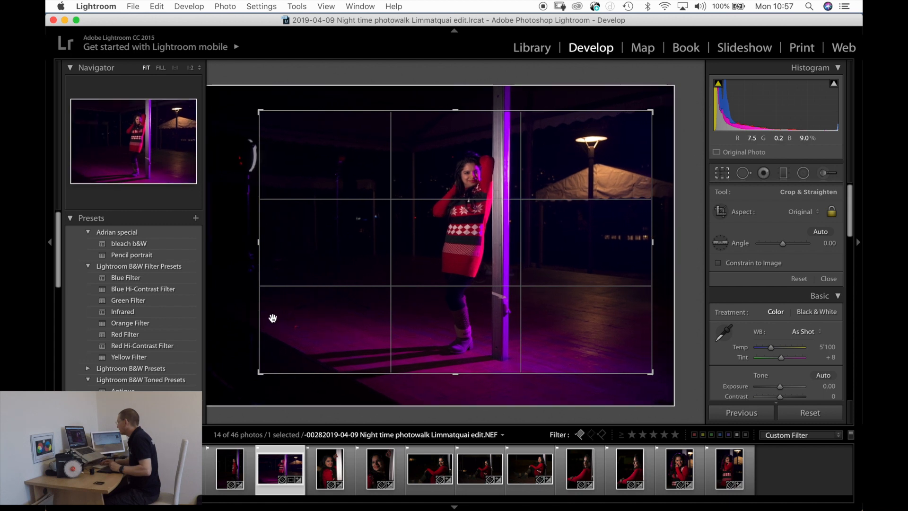
drag(235, 294, 242, 297)
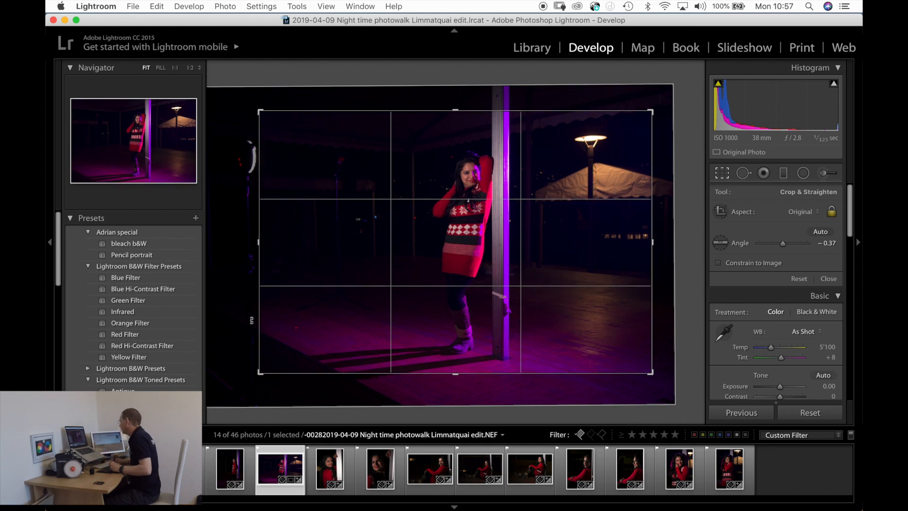
key(Return)
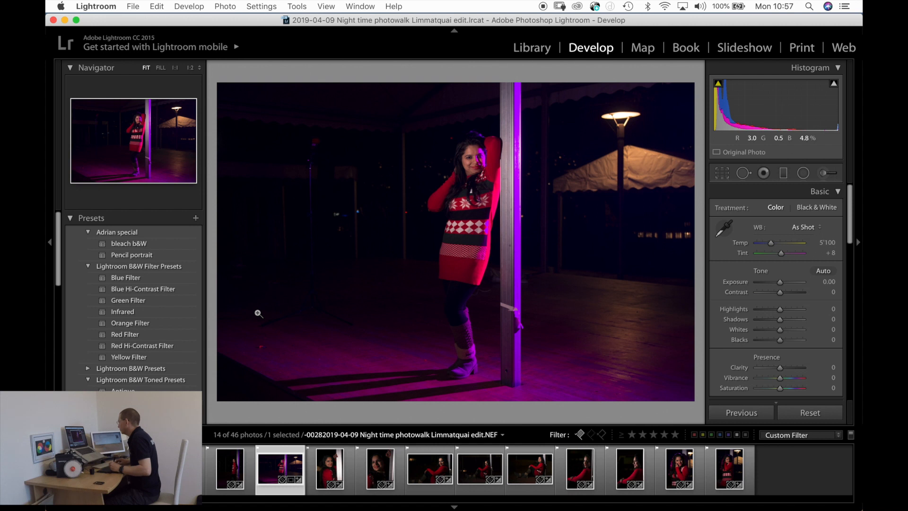
Step: Raise the exposure of the vertical standing portrait with the woman's hands behind her back to +0.50
key(Left)
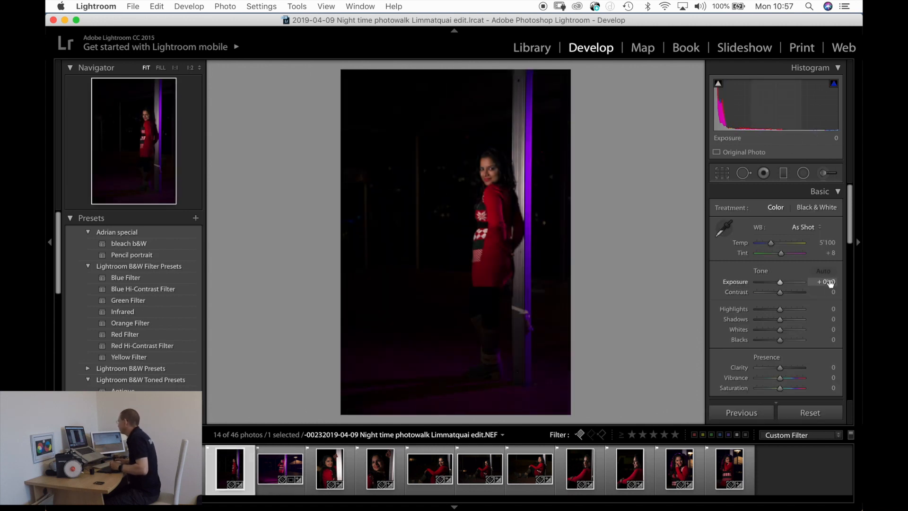
key(Up)
key(Up)
Step: Raise the exposure of the preceding vertical portrait, with the woman holding the purple-lit post, to +0.60
key(Left)
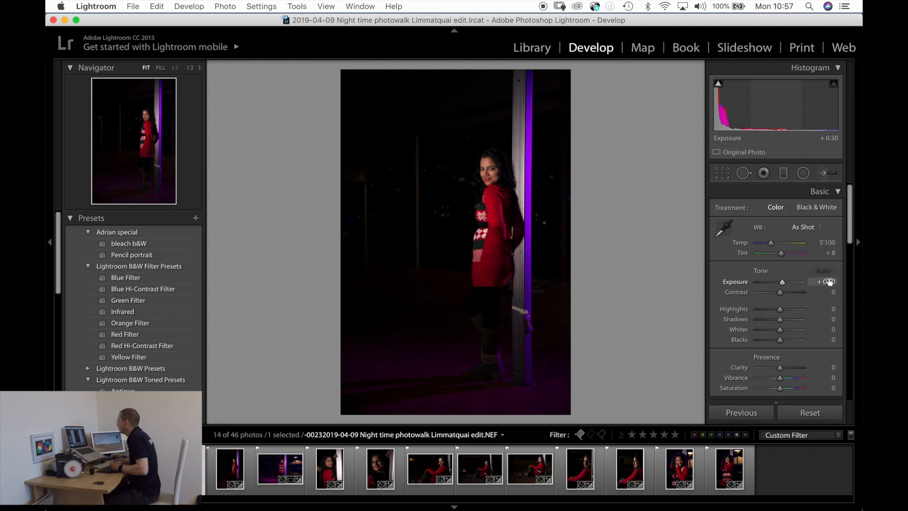
key(Up)
key(Up)
key(Up)
key(Up)
key(Up)
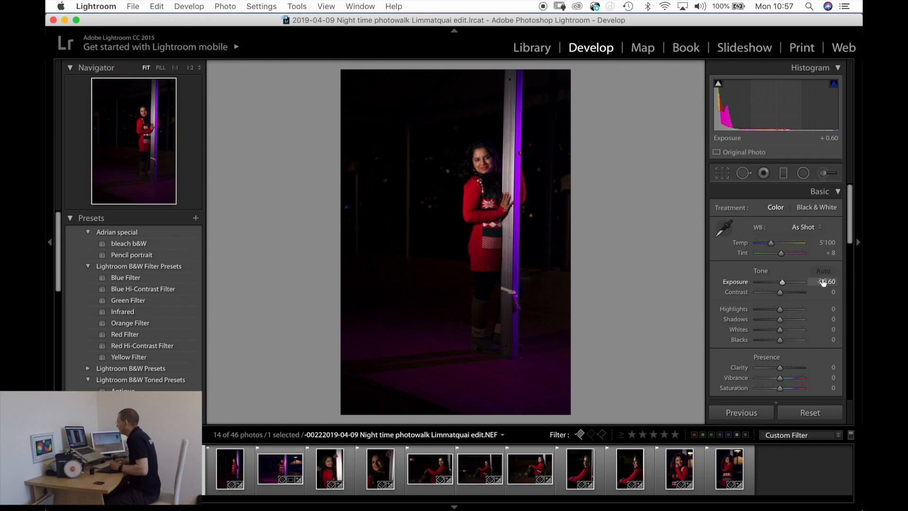
Step: Lower the exposure of the riverside city view with the stone balustrade to -1.50
key(Left)
key(Down)
key(Down)
key(Down)
key(Down)
key(Down)
key(Down)
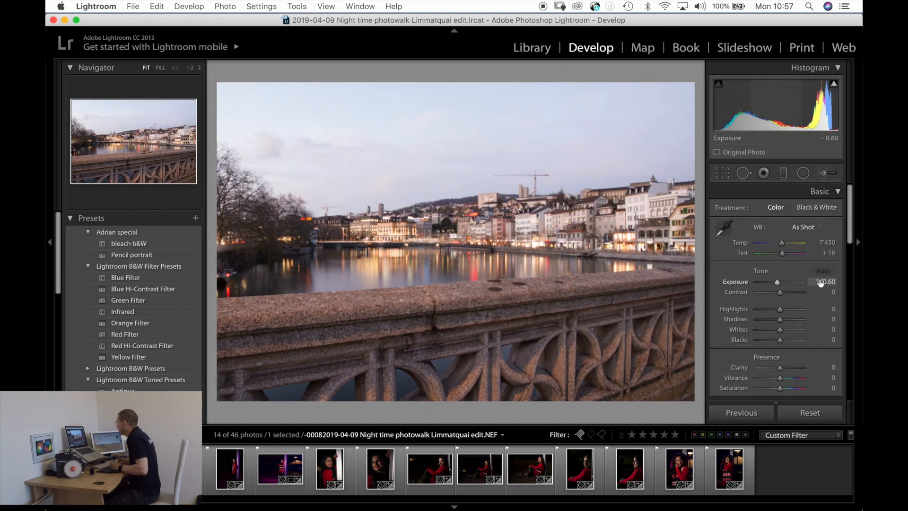
key(Down)
key(Down)
key(Down)
key(Down)
key(Down)
key(Down)
key(Down)
key(Down)
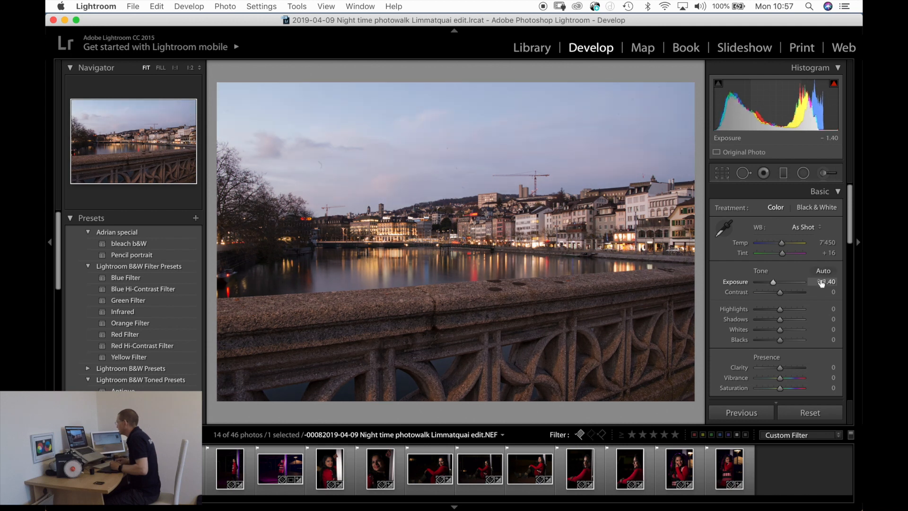
Step: Select the near-identical riverside shot just before it and flag it as rejected
key(Left)
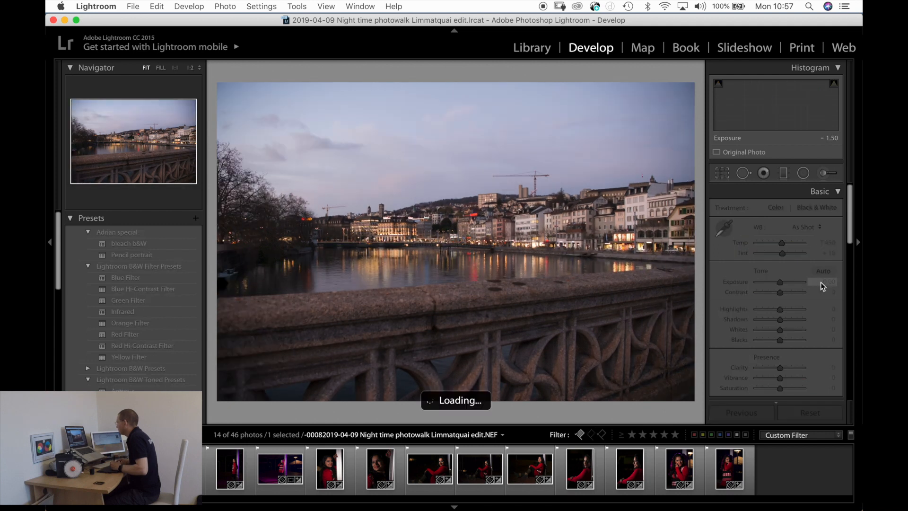
key(x)
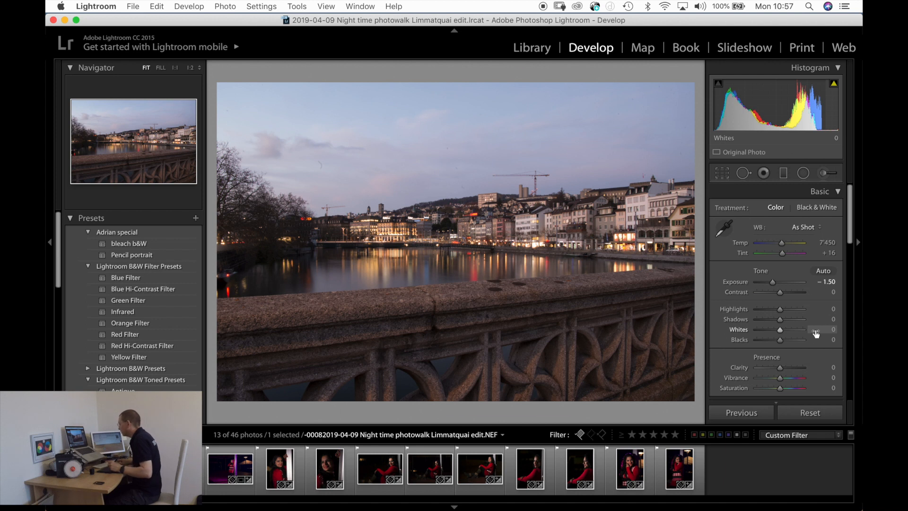
Step: Select all twelve portraits, leaving out the riverside shot, and compare them in Survey view with the side panels hidden
key(Right)
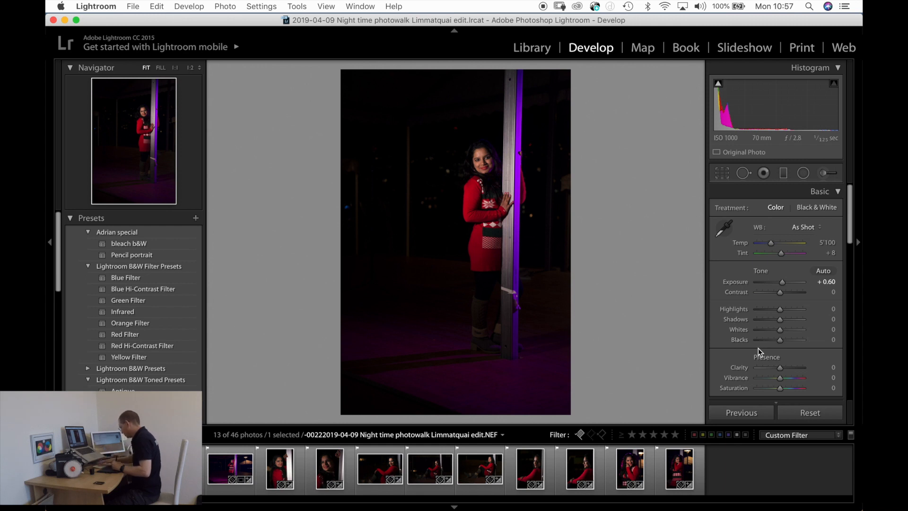
key(Tab)
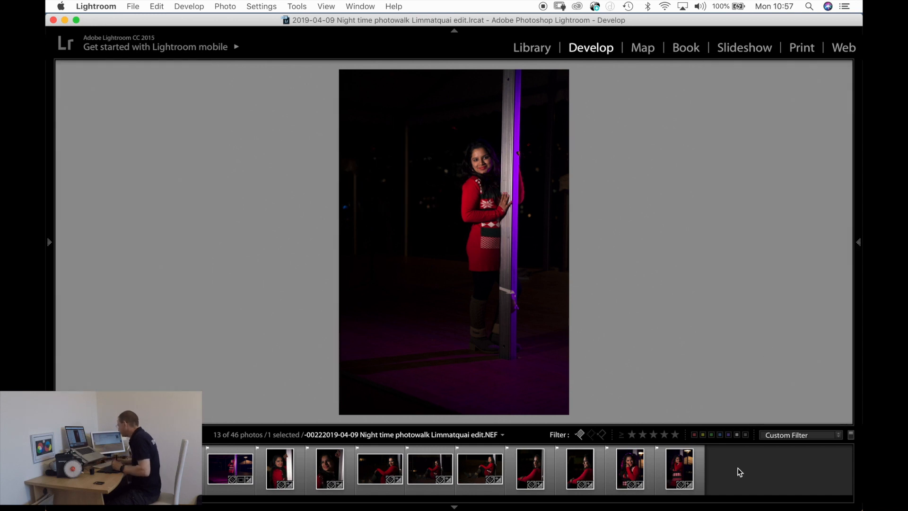
shift+click(660, 468)
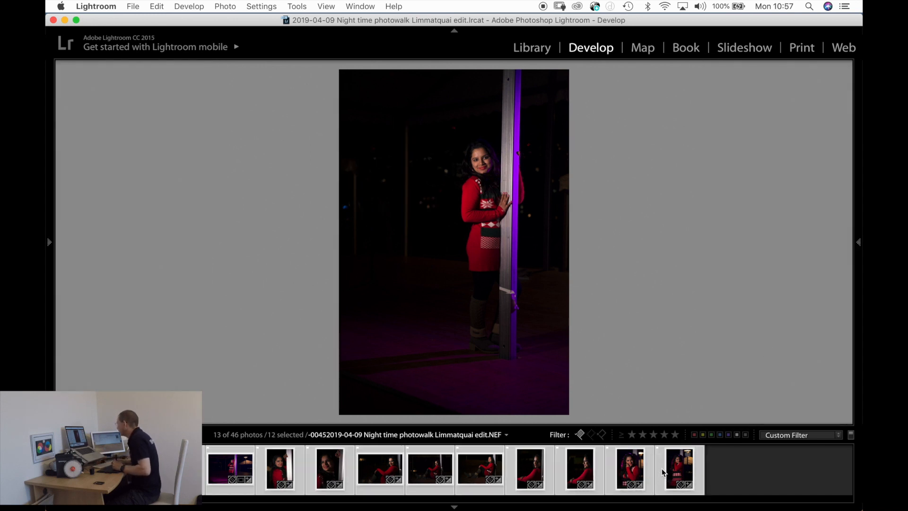
key(g)
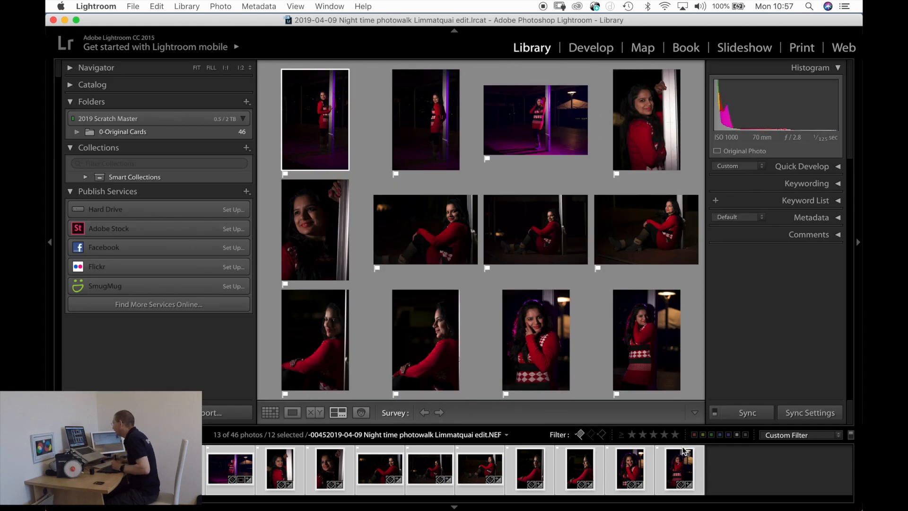
key(Tab)
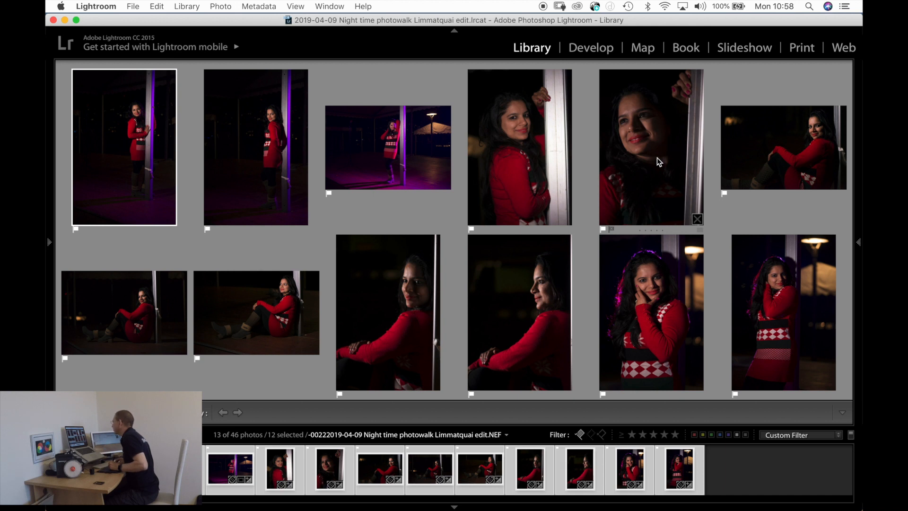
Step: Give one star to the vertical profile portrait and to the landscape seated portrait facing the camera beside the blurred light
click(530, 304)
key(1)
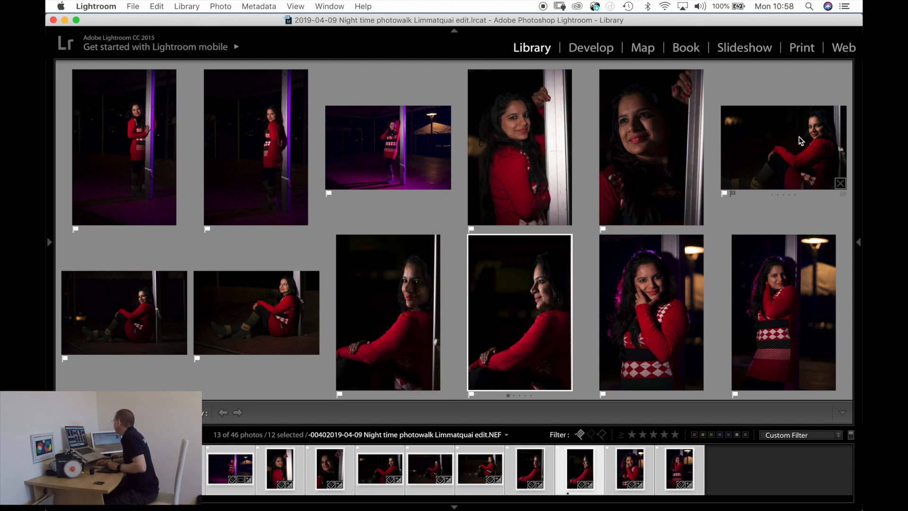
click(800, 140)
key(1)
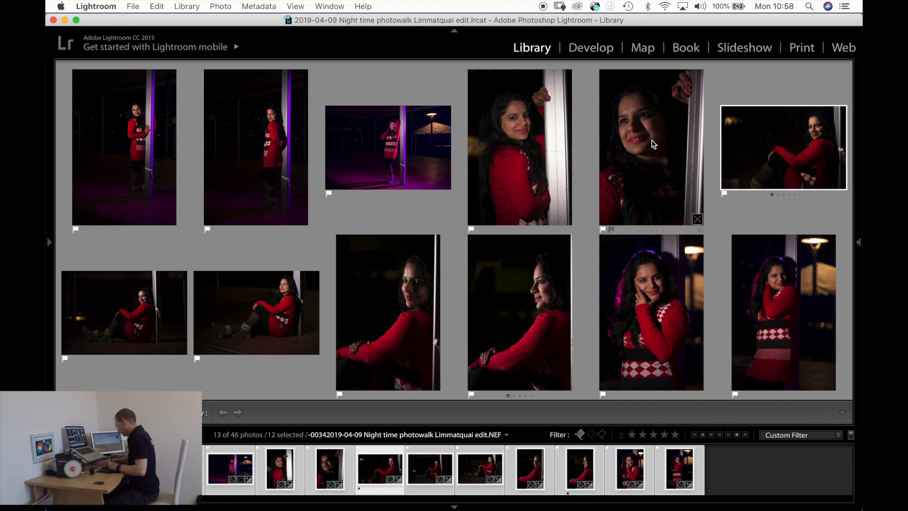
Step: In Develop with the side panels shown, open the close-up portrait with the raised hand on the post and set its exposure to +0.62
key(Tab)
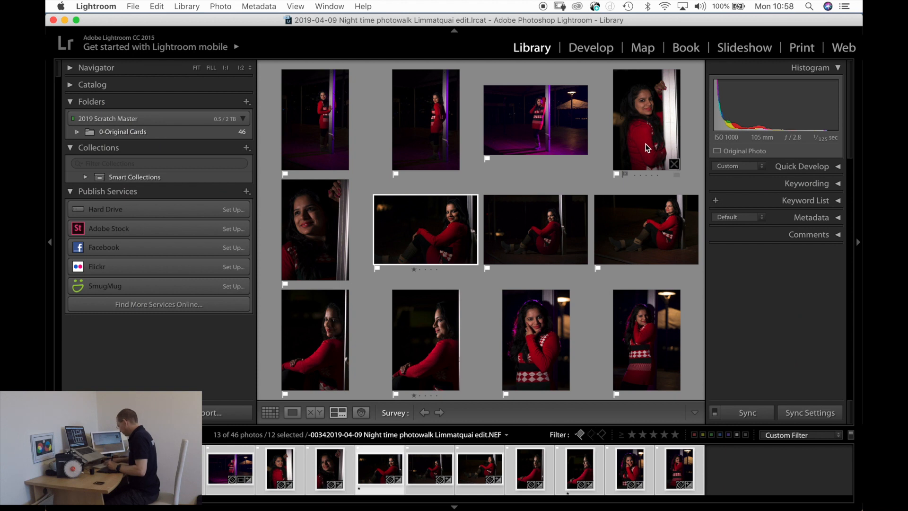
key(d)
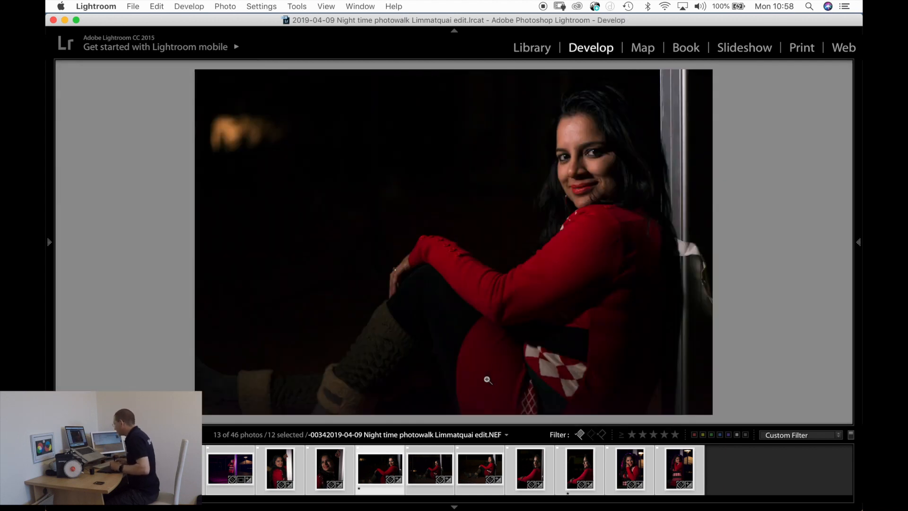
click(480, 449)
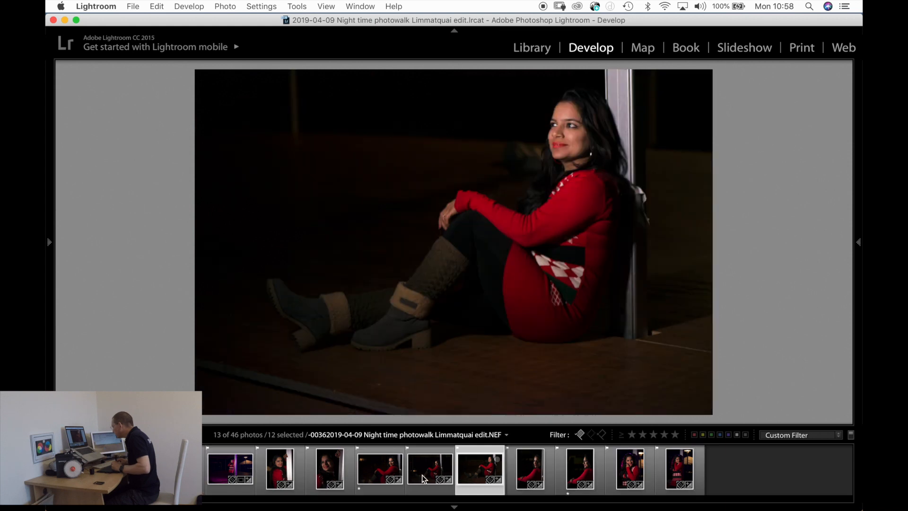
click(421, 450)
key(Left)
key(Left)
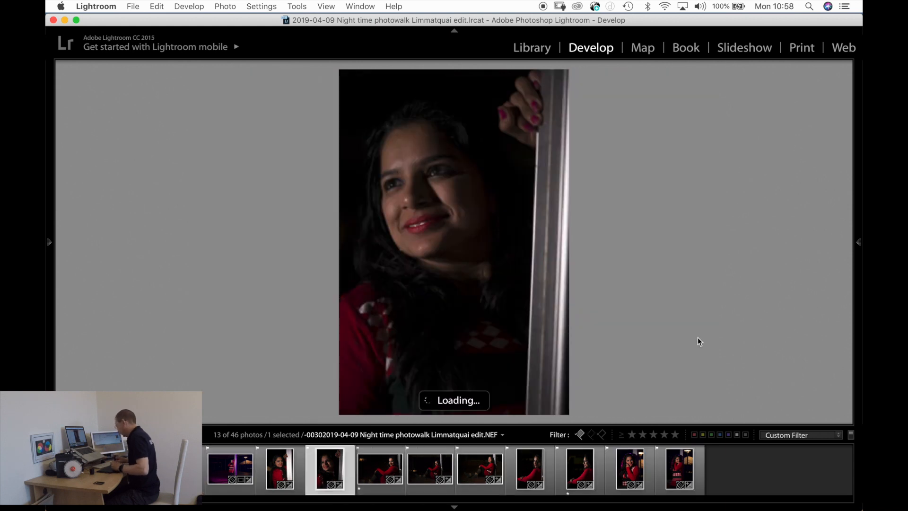
key(Tab)
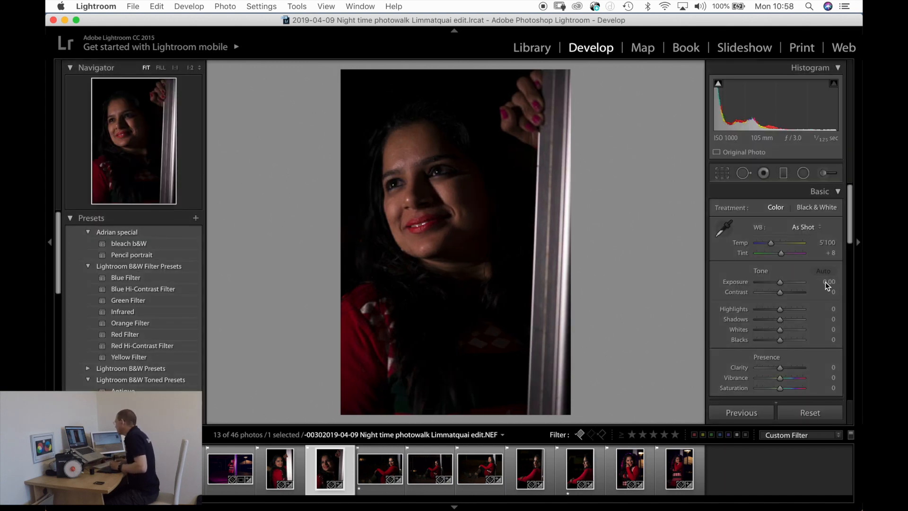
scroll(827, 281, up, 3)
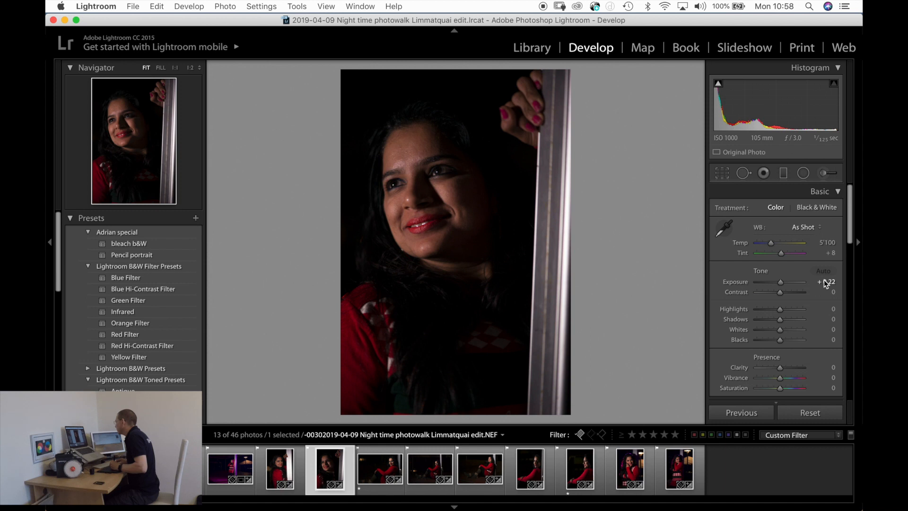
click(824, 281)
key(Up)
key(Up)
key(Up)
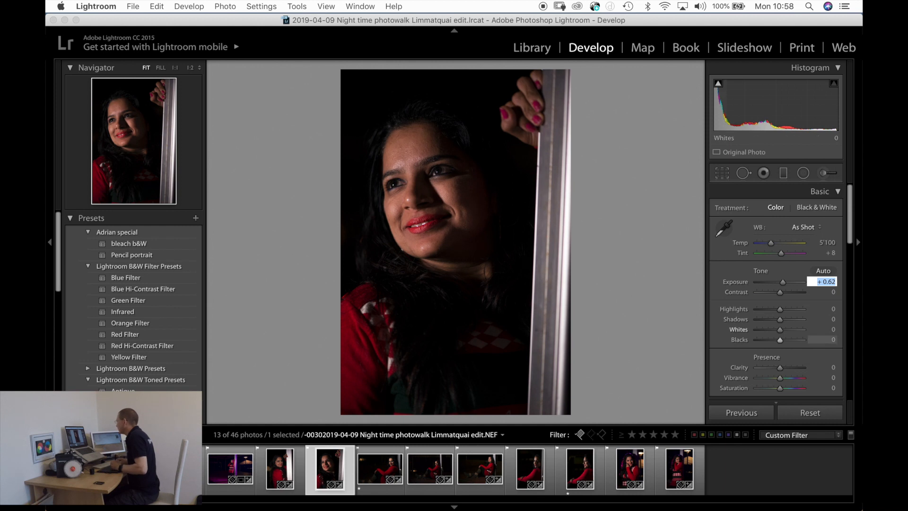
Step: Straighten the close-up portrait with the crop tool so that the metal post stands vertical
key(r)
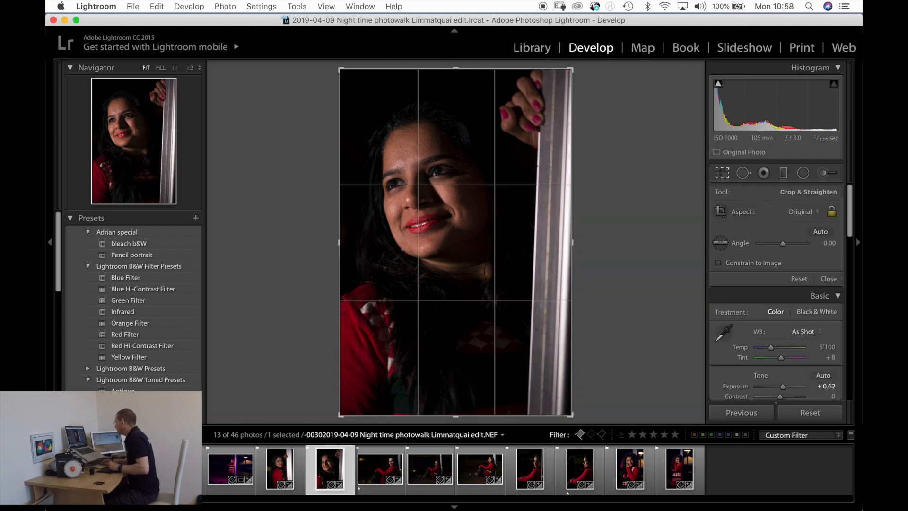
drag(609, 241, 610, 236)
key(Return)
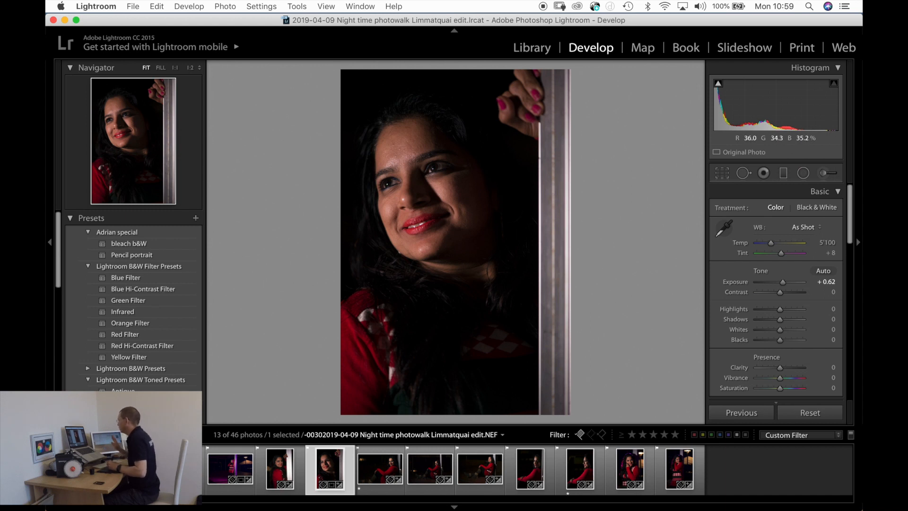
Step: Straighten the preceding portrait of the woman leaning on the white post so that the post stands vertical
key(Left)
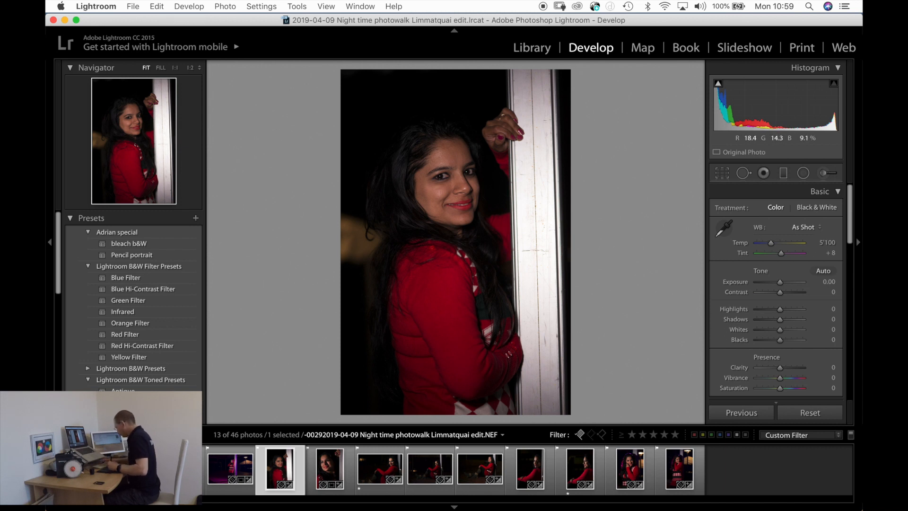
key(r)
drag(610, 293, 609, 296)
key(Return)
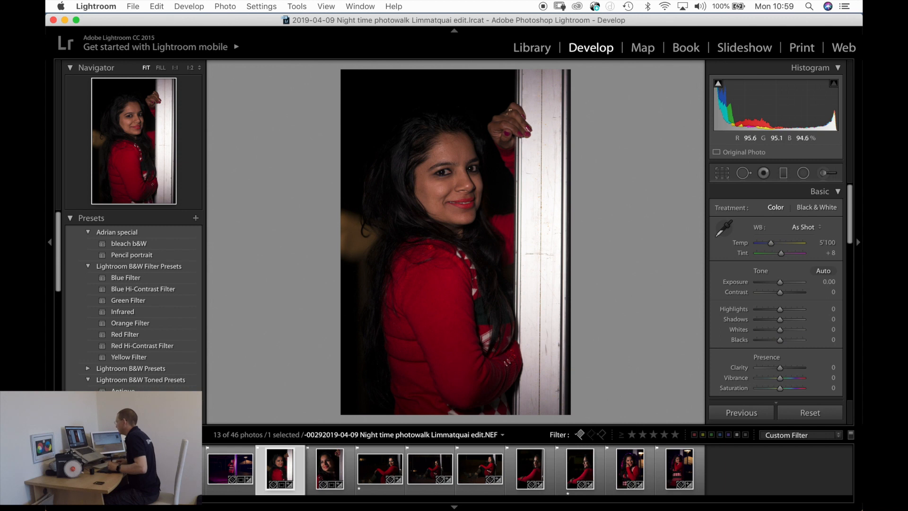
Step: Review the picked photos one after another in Develop, from the riverside view to the last standing portrait
key(Left)
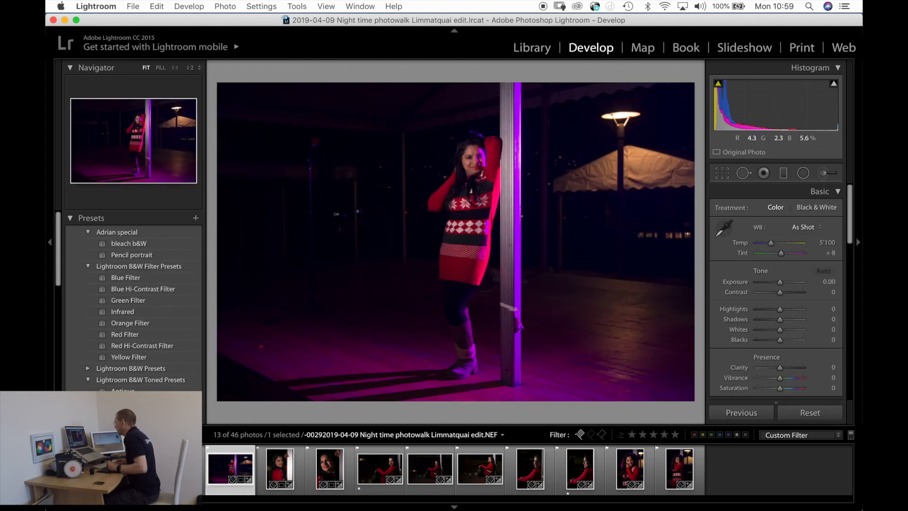
key(Left)
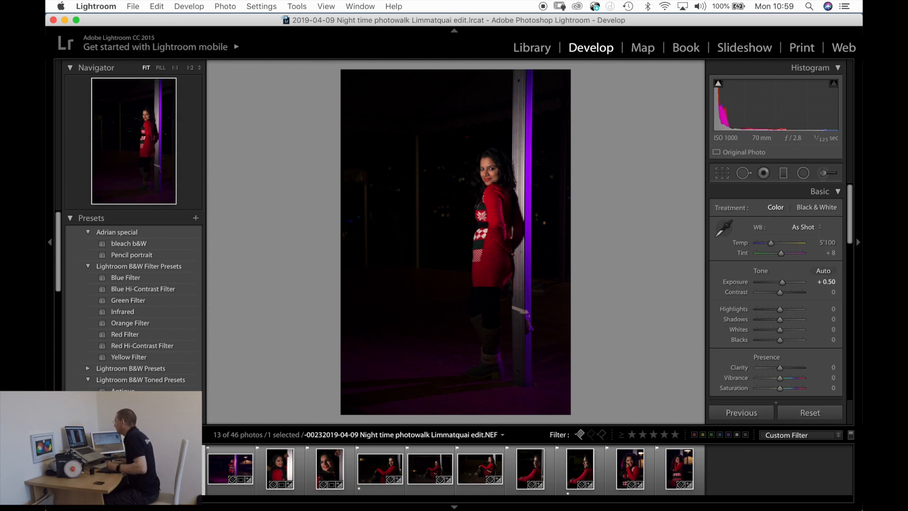
key(Left)
key(Left)
key(Left)
key(Left)
key(Left)
key(Left)
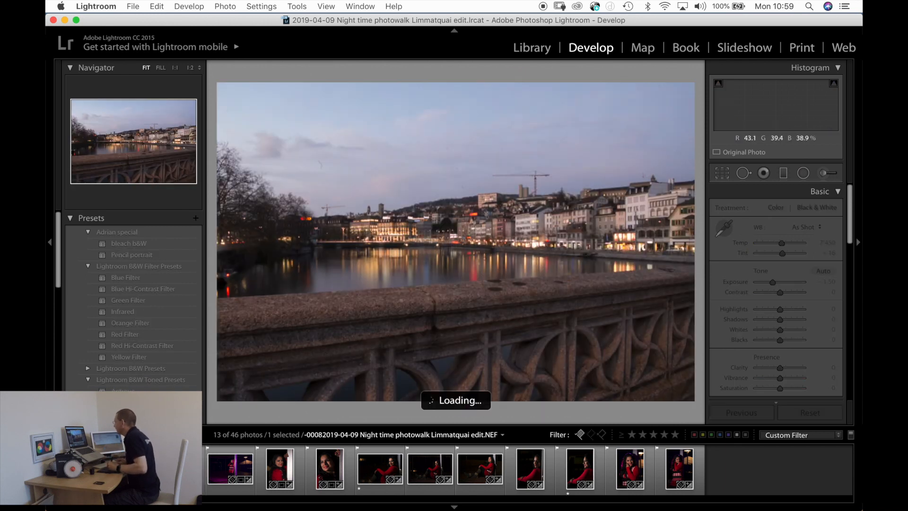
key(Left)
key(Left)
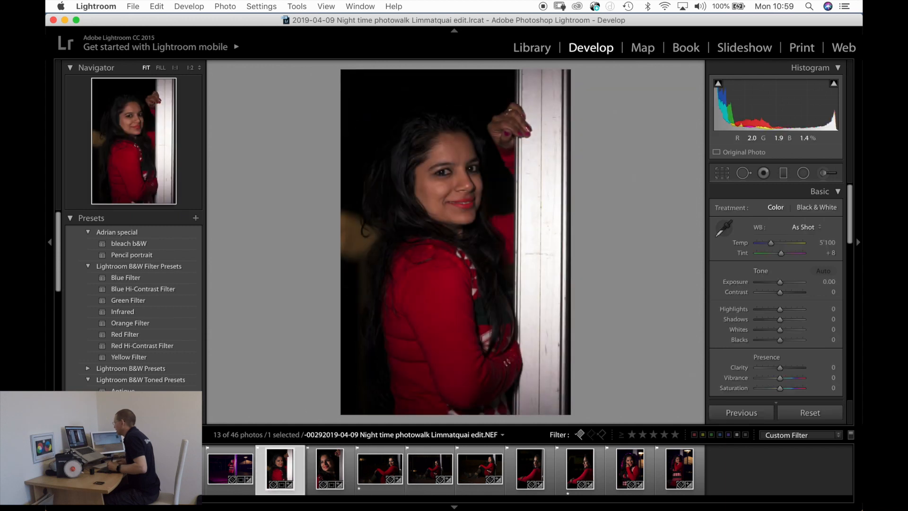
key(Right)
key(Right)
key(Right)
key(Right)
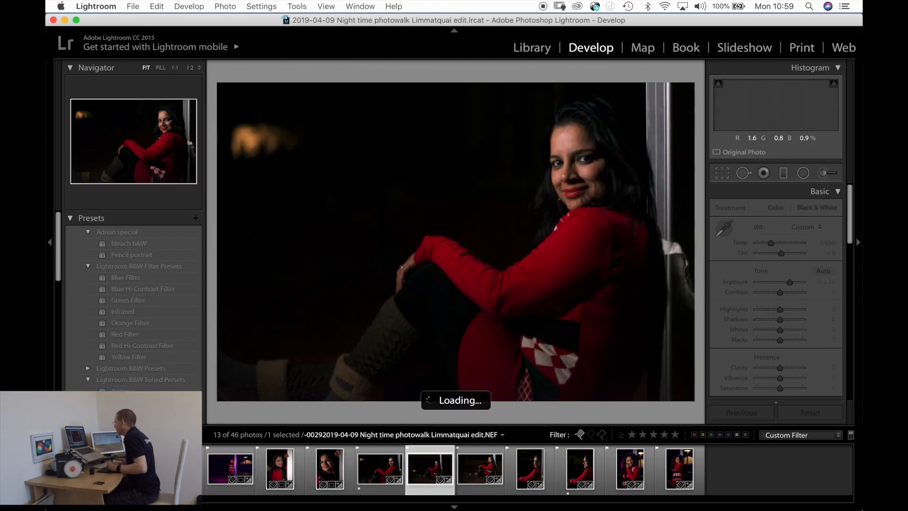
key(Right)
key(Right)
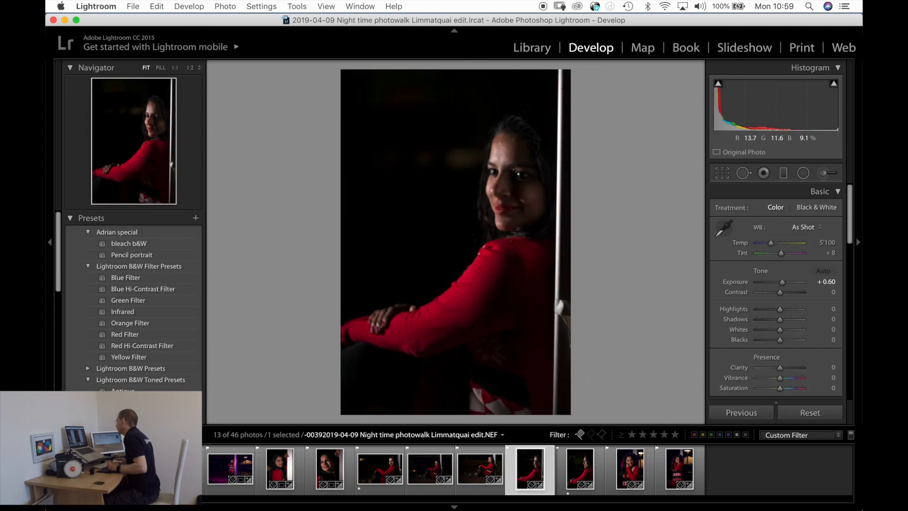
key(Right)
key(Right)
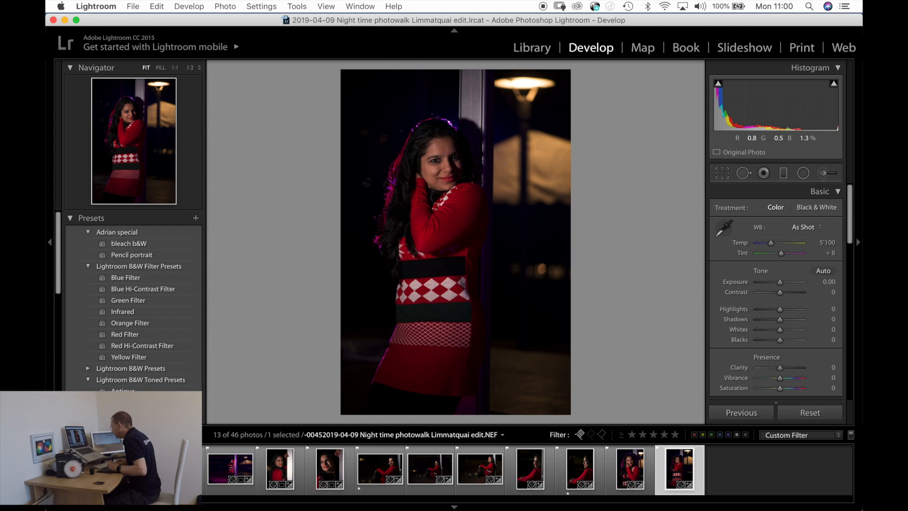
key(Left)
key(Left)
key(Left)
key(Left)
key(Left)
key(Left)
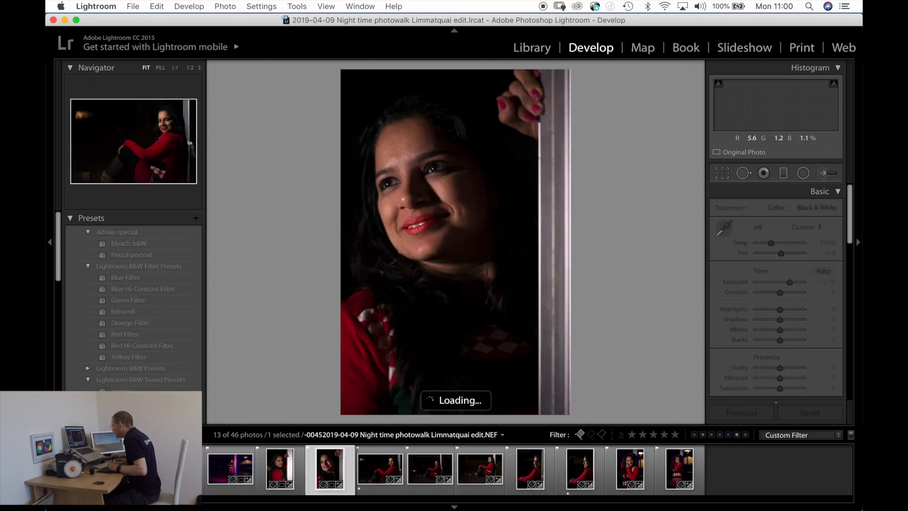
Step: Return to the Library grid and filter the picked photos to those rated one star or higher
key(g)
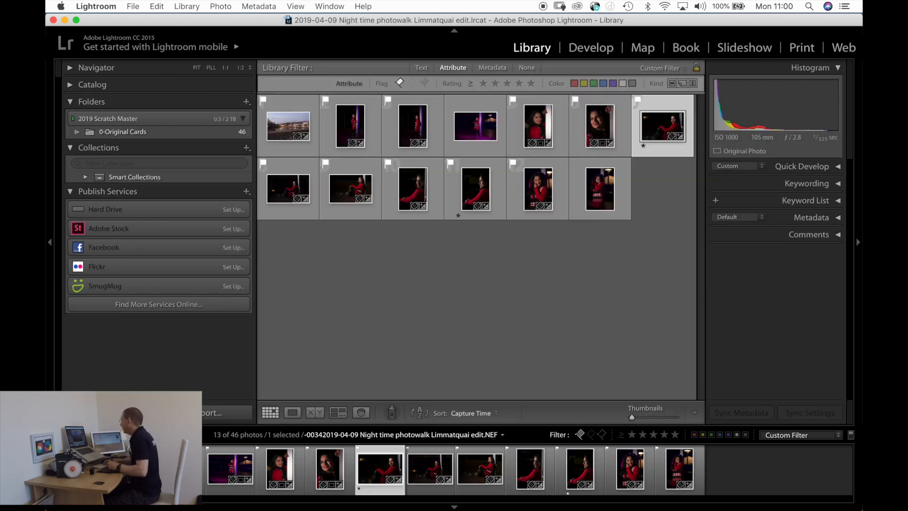
click(483, 83)
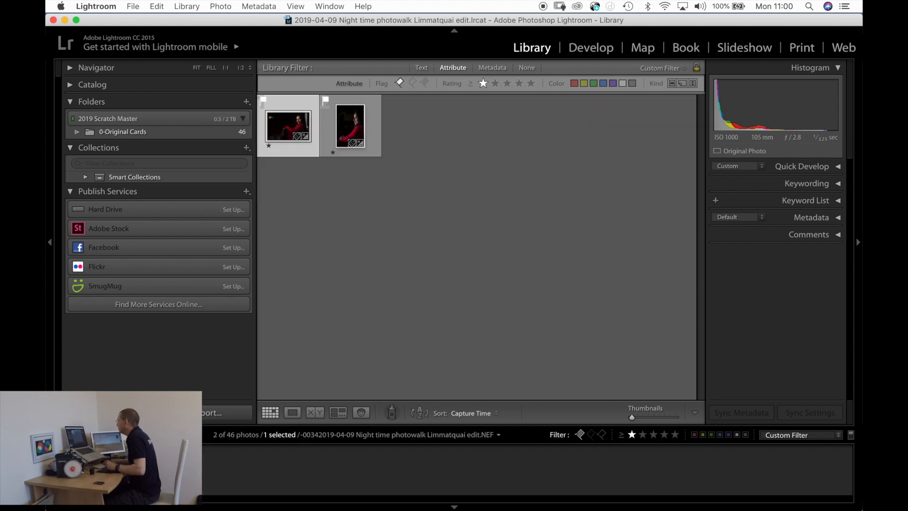
Step: Clear the star filter from the picked photos and rate the riverside city view one star
click(483, 83)
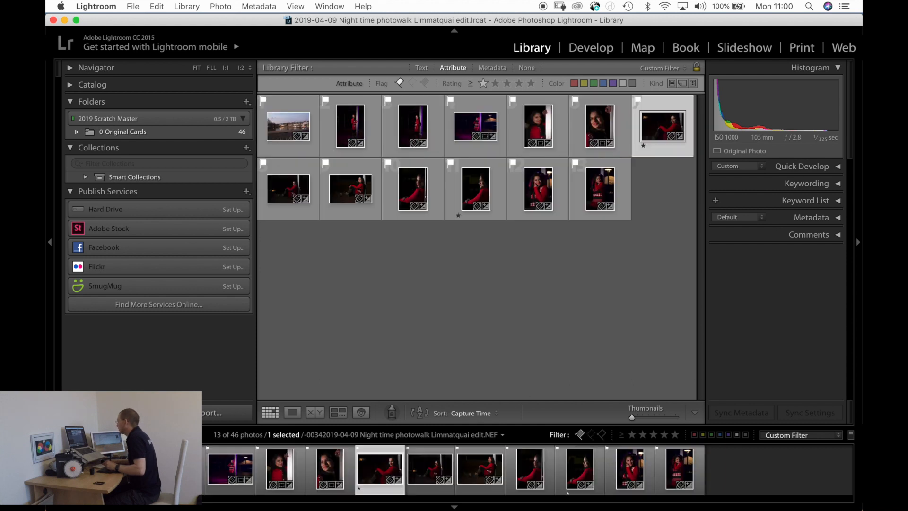
click(288, 126)
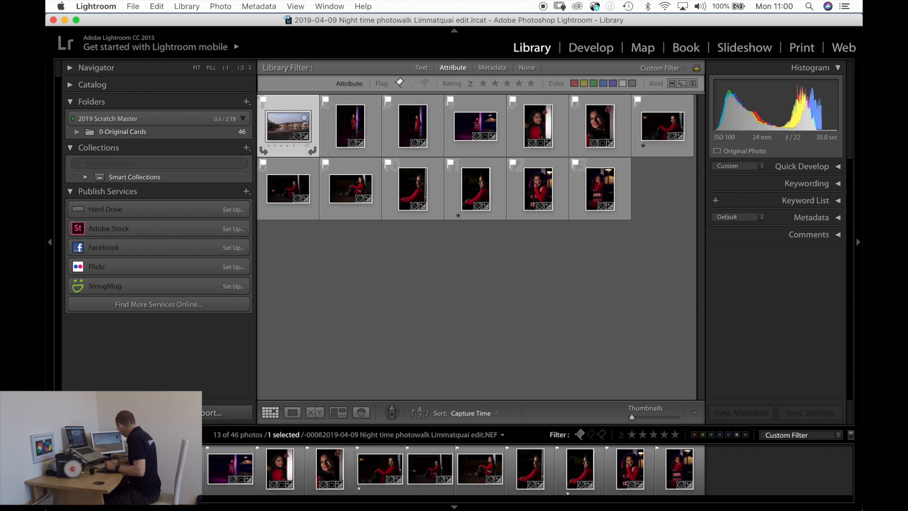
key(1)
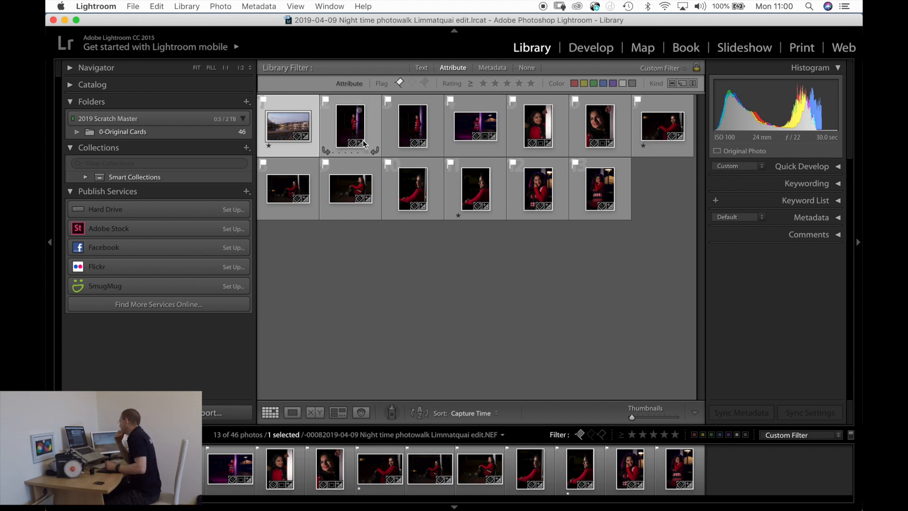
Step: Open the riverside photo in Photoshop, dismiss the Selective Tool palette and run the Super Duper Process action
key(super+e)
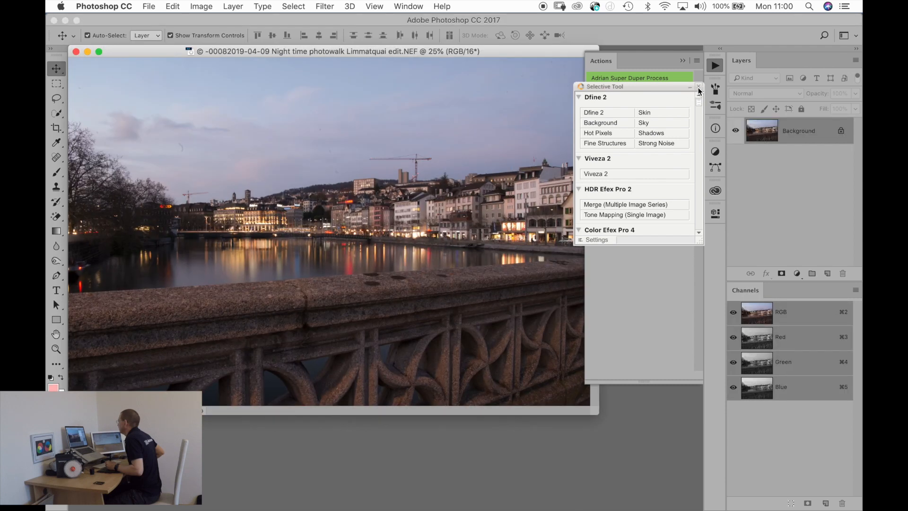
click(698, 87)
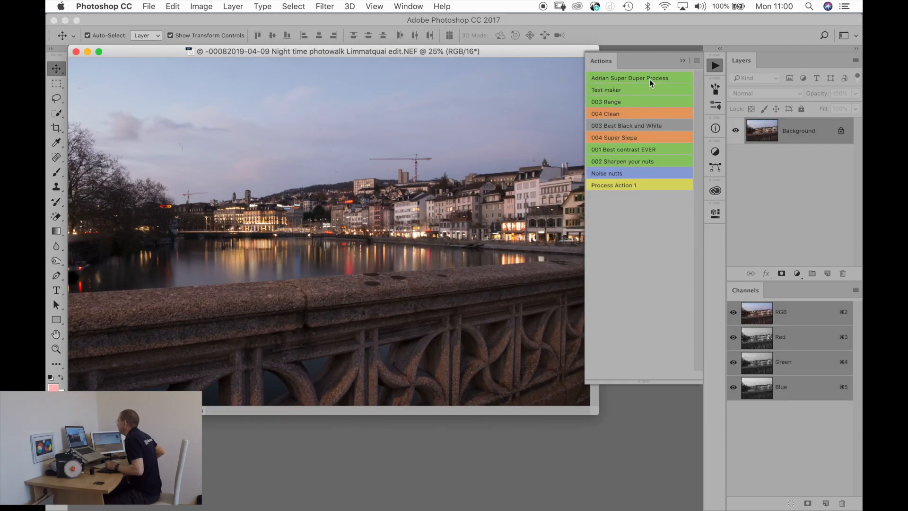
click(614, 159)
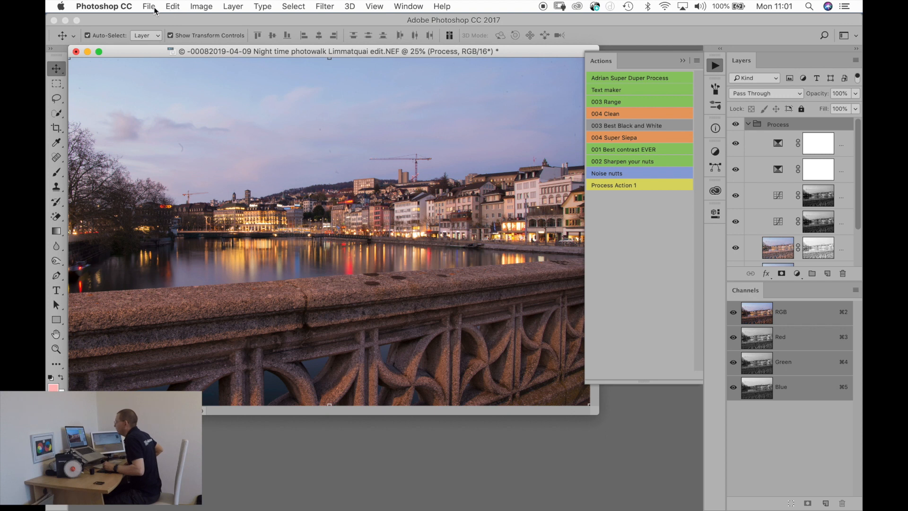
Step: Flatten the processed riverside image and duplicate its background layer
click(233, 8)
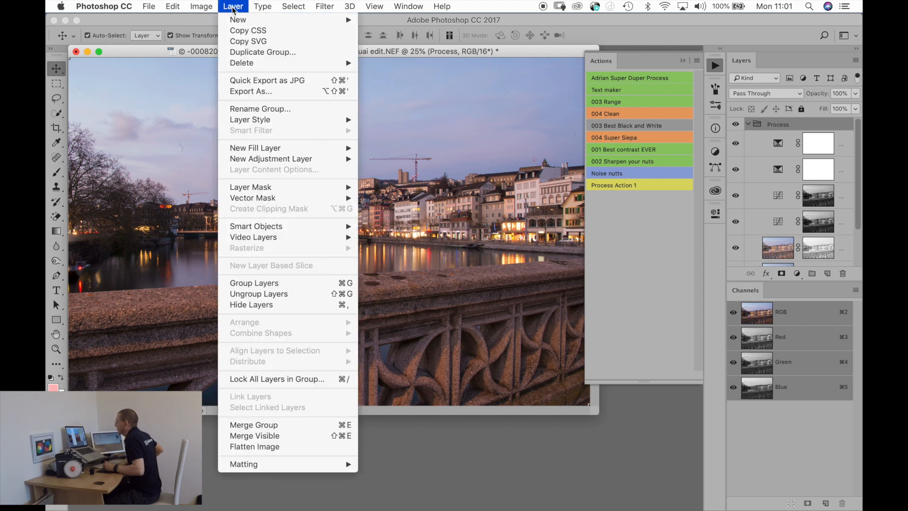
click(251, 449)
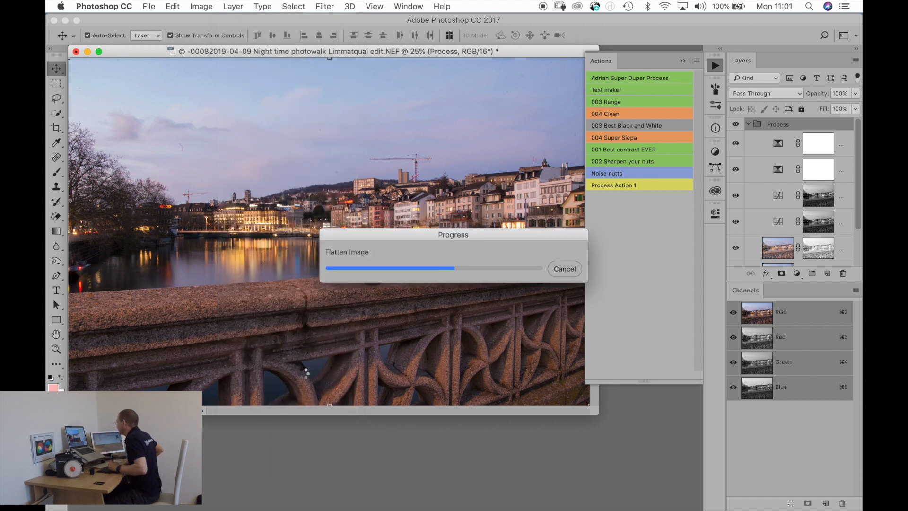
key(super)
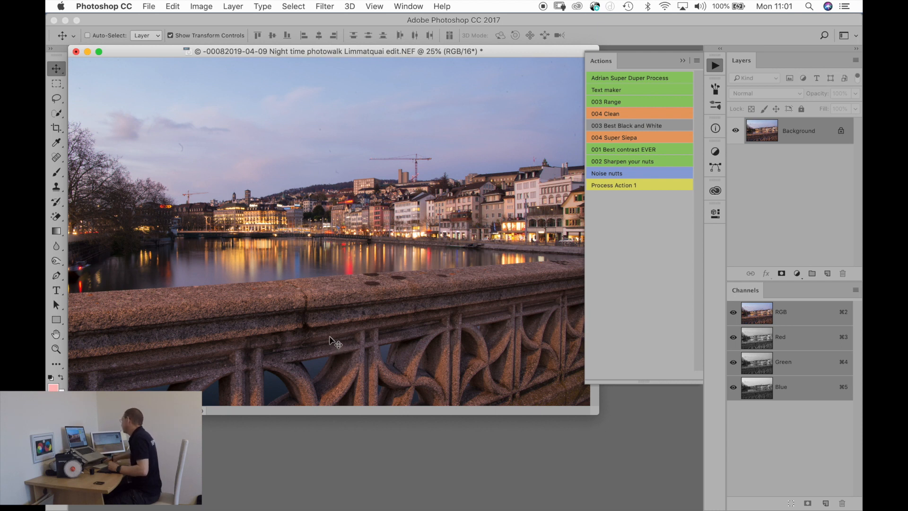
key(super+j)
Step: Apply the Detail Extractor FINE recipe from Color Efex Pro 4 to the duplicated layer
click(325, 7)
mouse_move(351, 261)
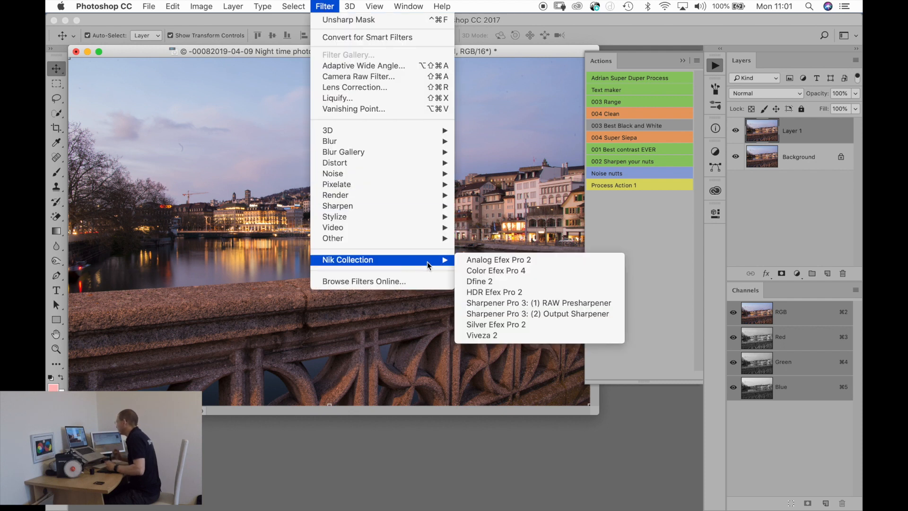
click(484, 272)
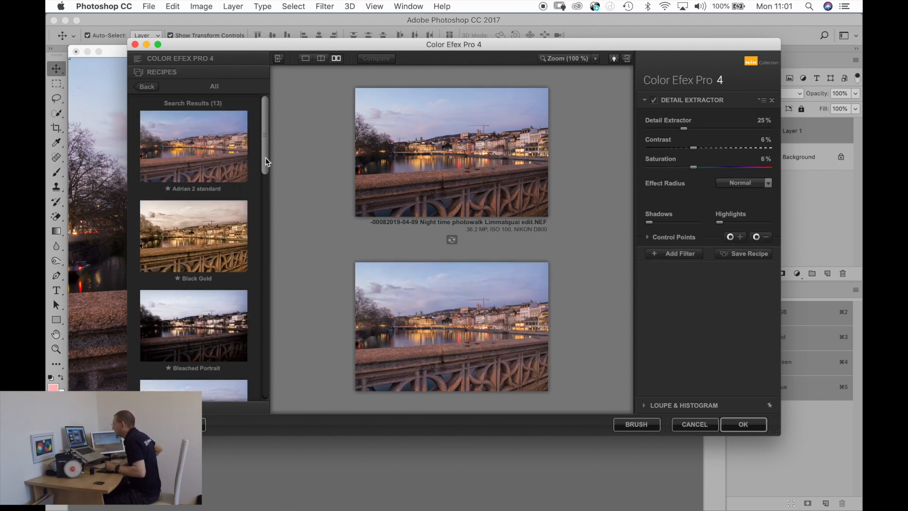
drag(262, 159, 262, 205)
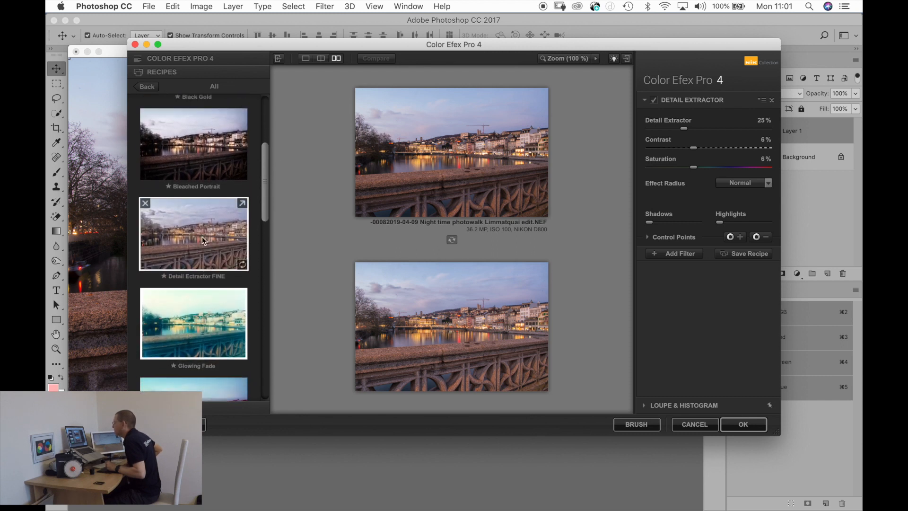
click(201, 241)
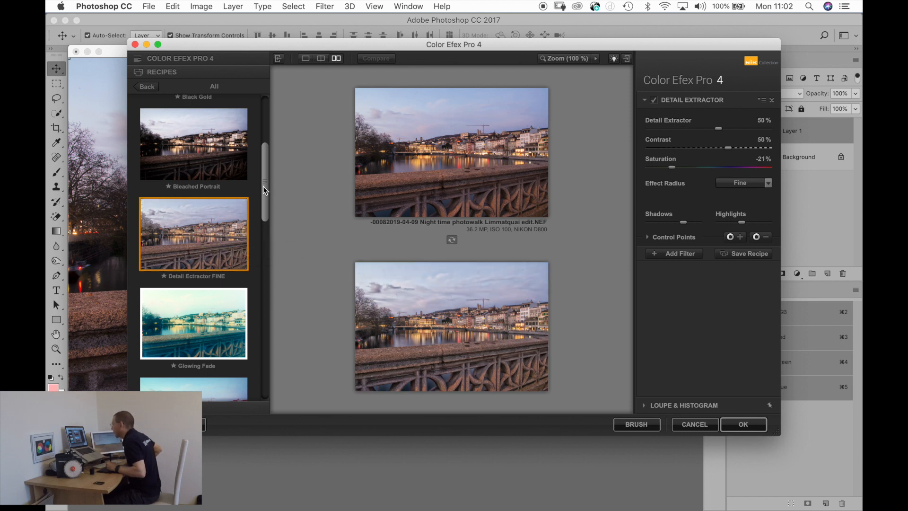
drag(263, 190, 263, 309)
drag(263, 317, 264, 378)
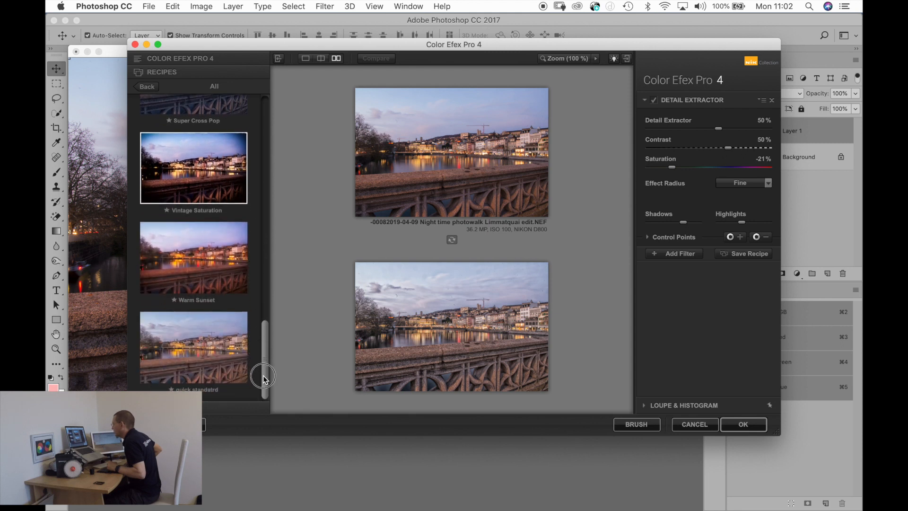
click(742, 427)
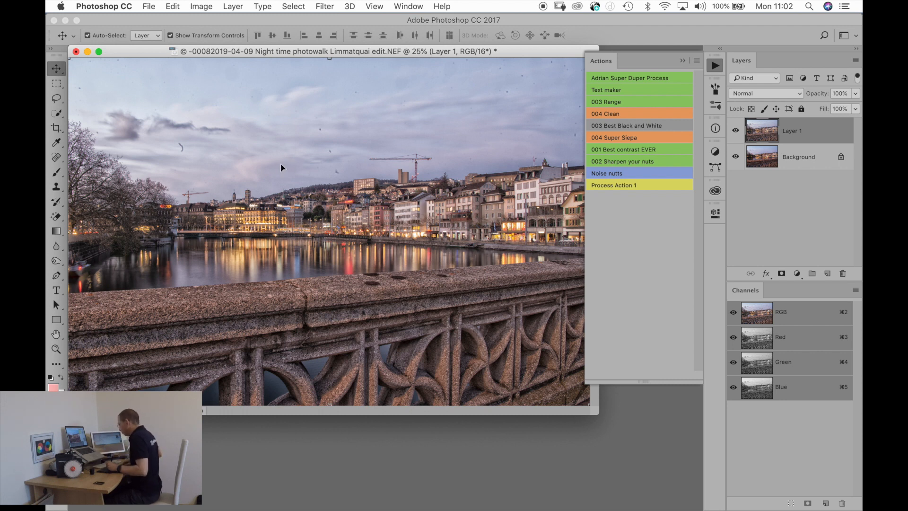
Step: Close the riverside photo with its changes saved and return to the Lightroom library
key(super)
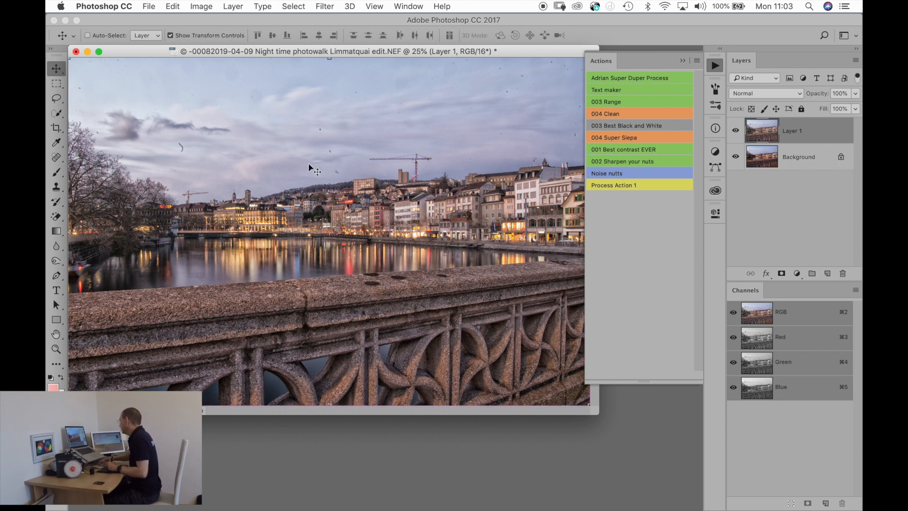
key(super+w)
click(547, 187)
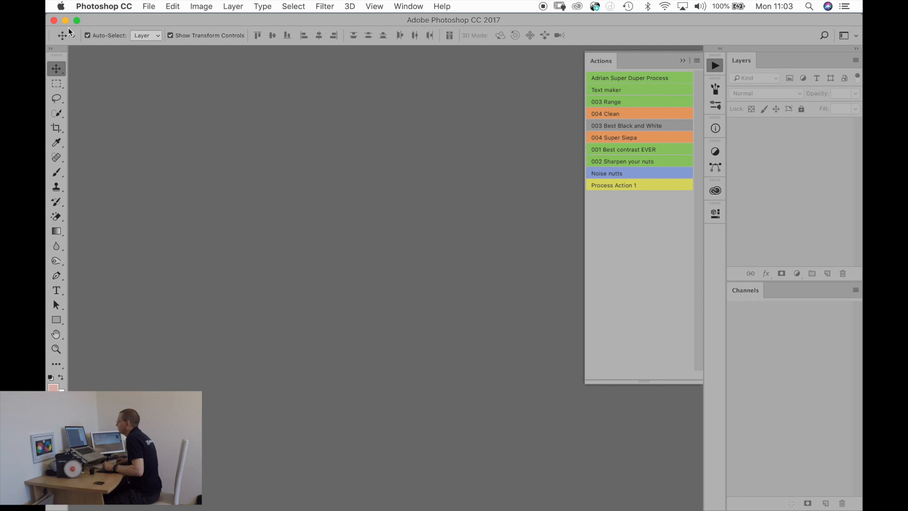
click(54, 20)
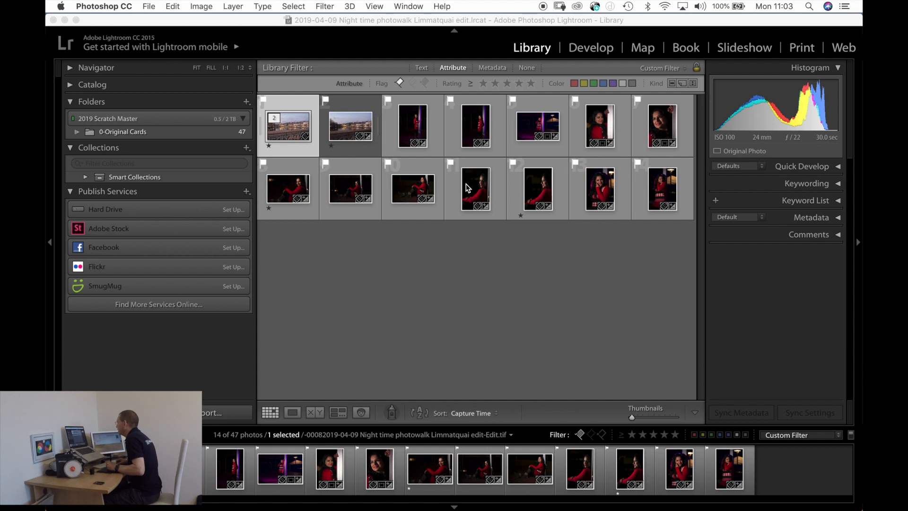
Step: Filter the picked photos to one star or higher and collapse the stack of the two riverside versions
click(482, 83)
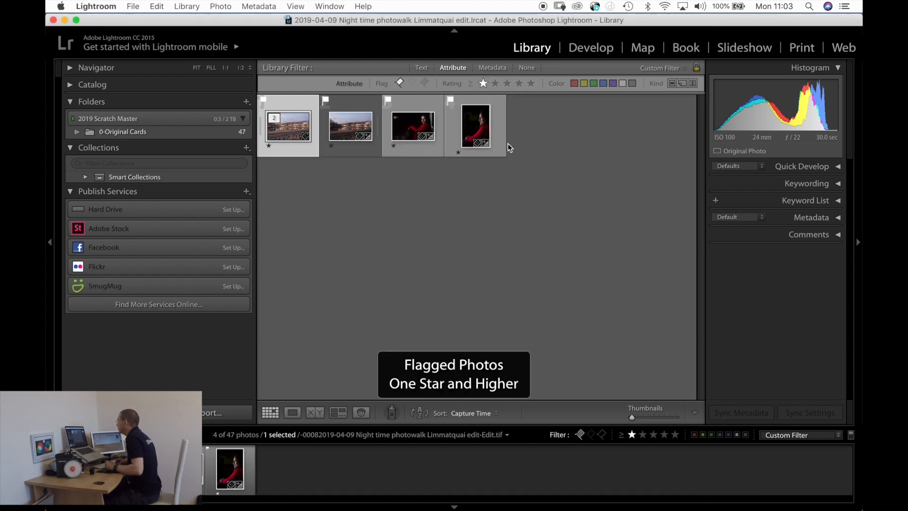
click(415, 131)
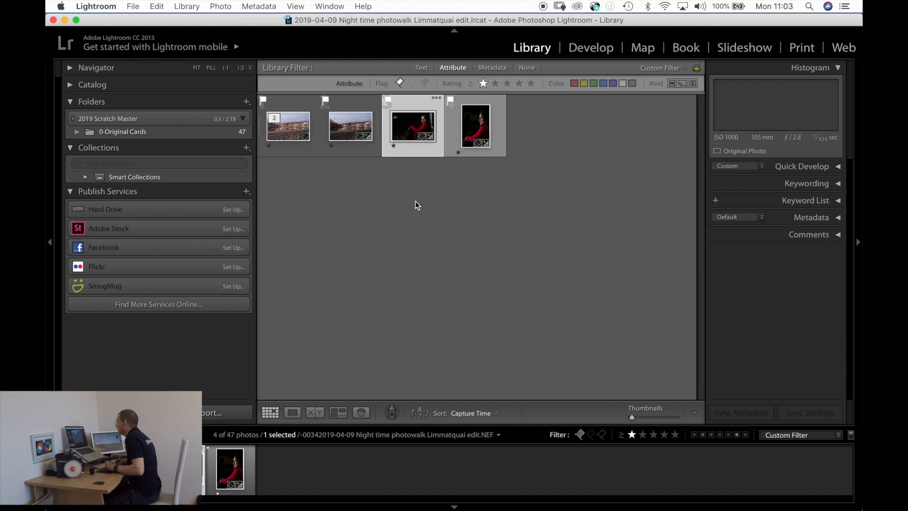
click(294, 107)
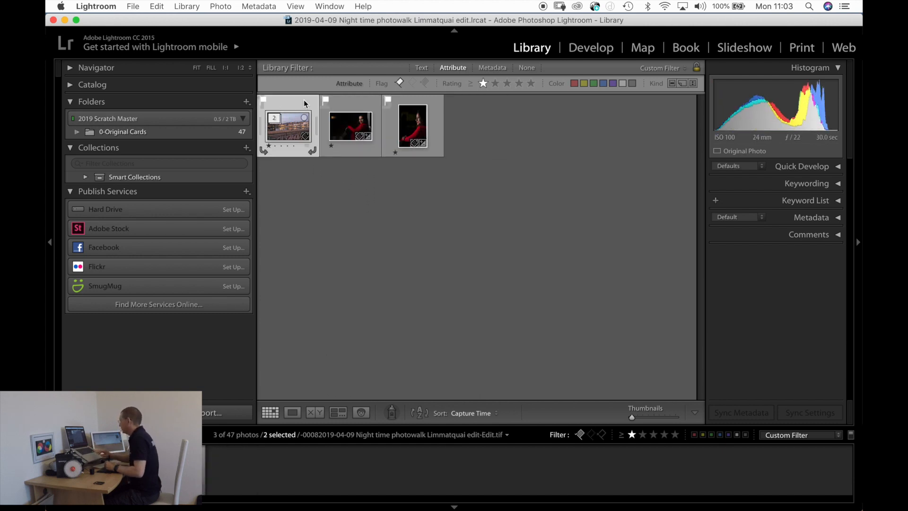
Step: Open the starred landscape-format portrait of the seated woman in Photoshop and run the Super Duper Process action
click(346, 103)
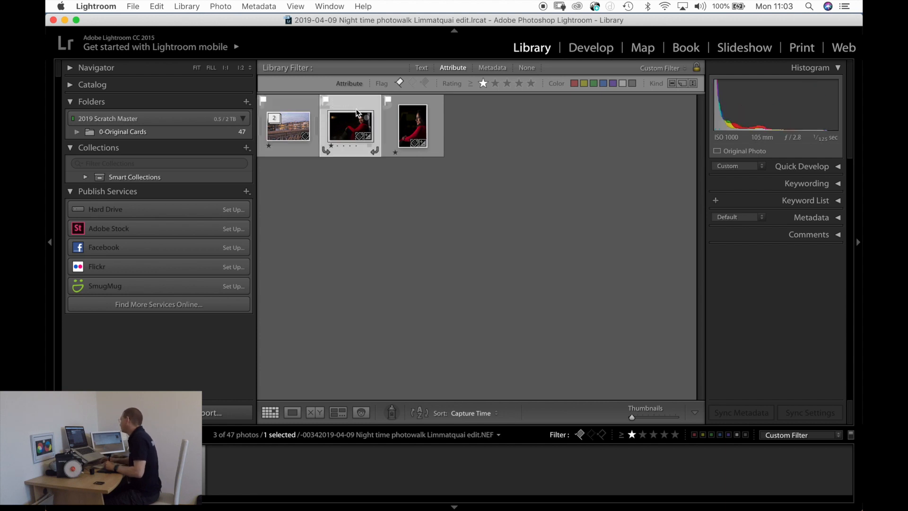
key(super+e)
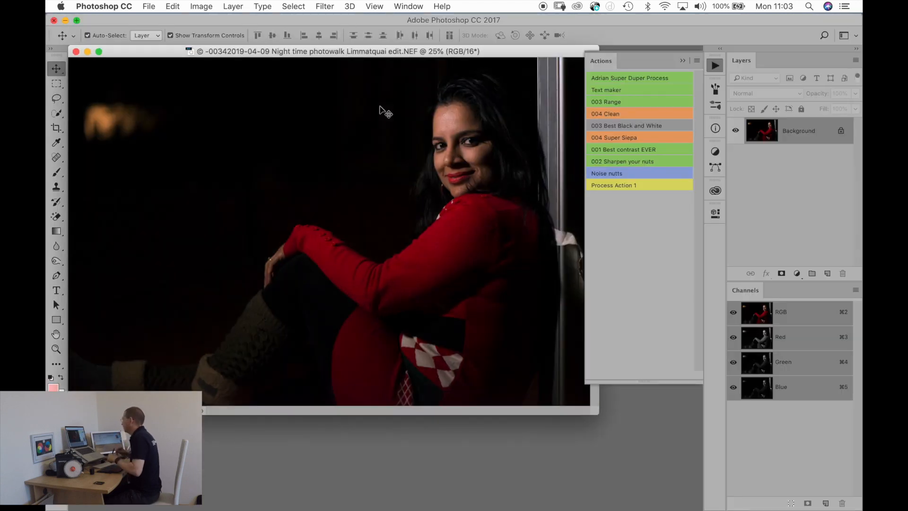
click(625, 78)
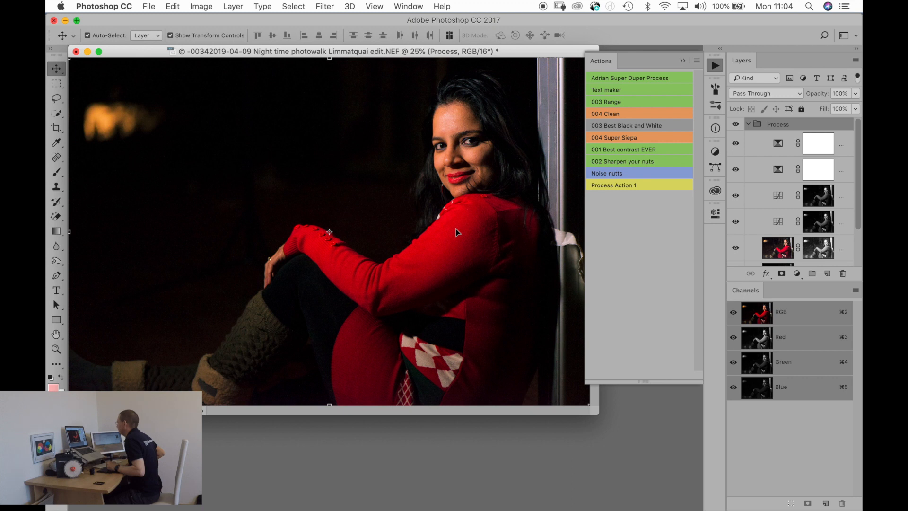
Step: Collapse the Process layer group and set its opacity to 50%
click(751, 125)
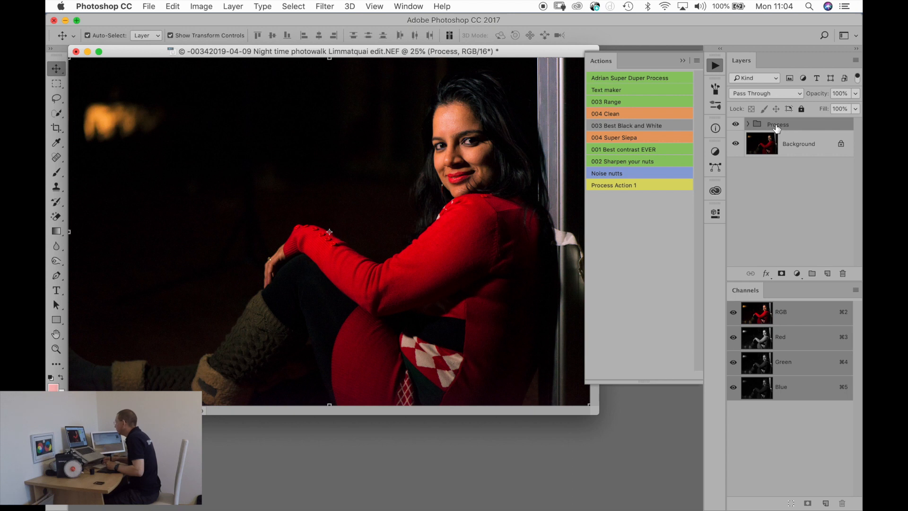
key(7)
key(5)
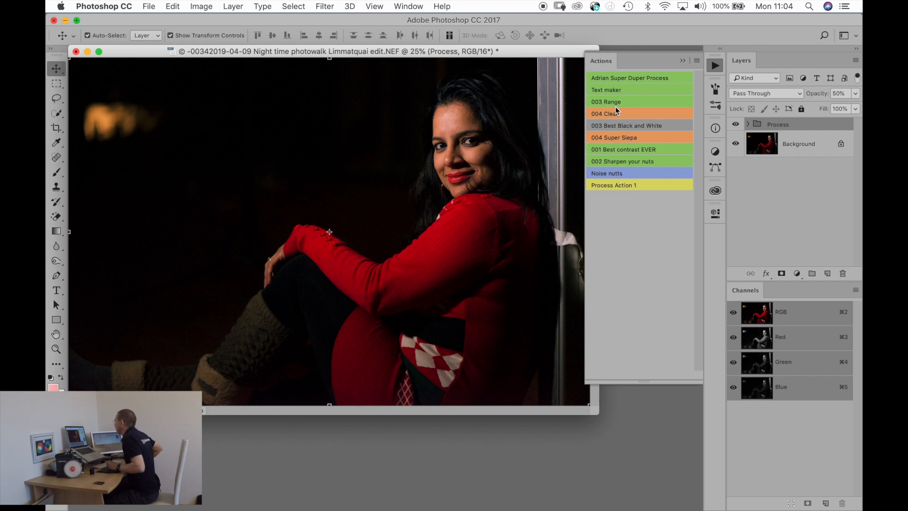
Step: Run the 003 Best Black and White action and try Silver Efex Pro 2 on a smart-object copy of its fill layer
click(612, 125)
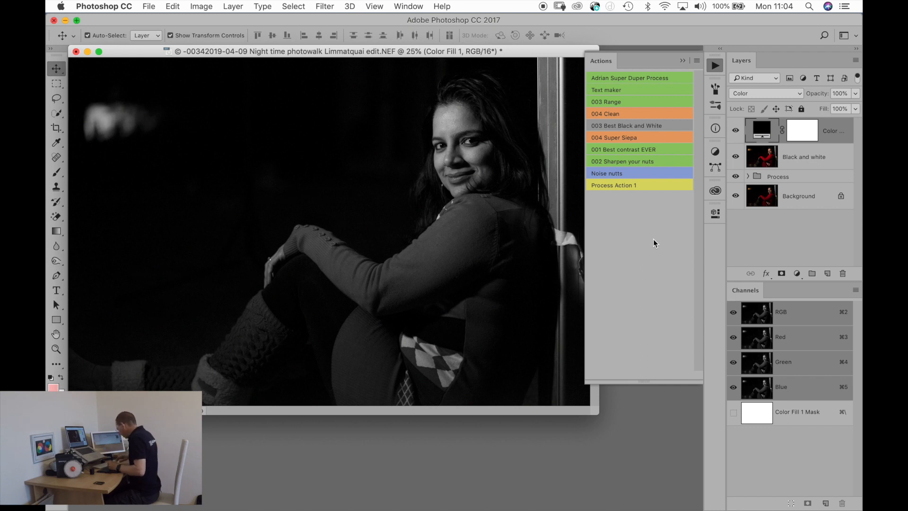
key(super+j)
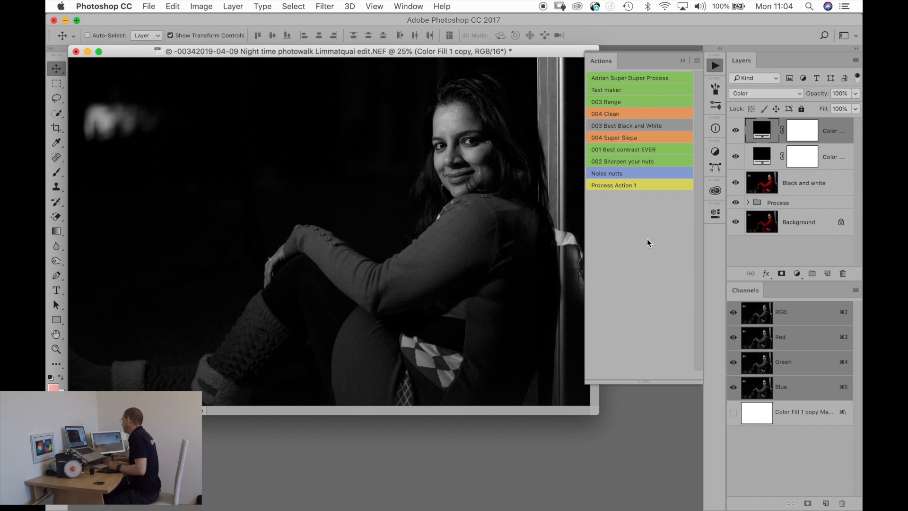
click(323, 10)
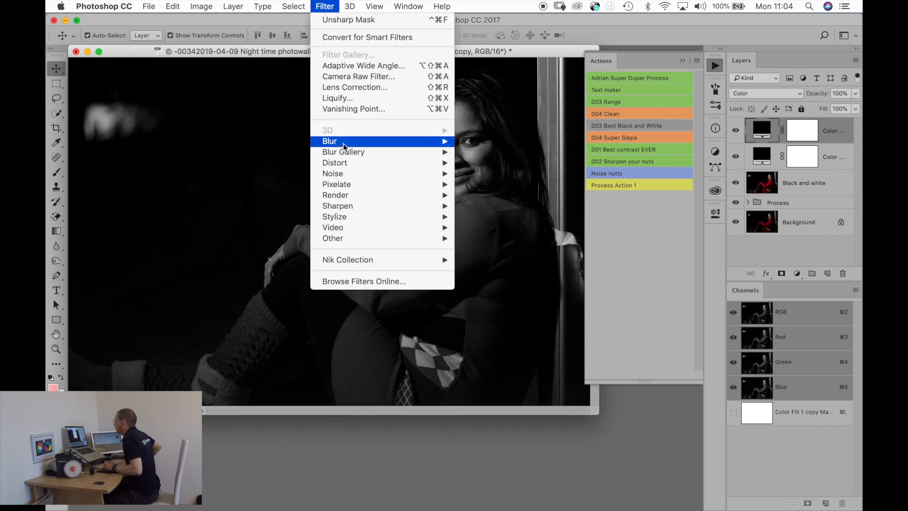
mouse_move(345, 264)
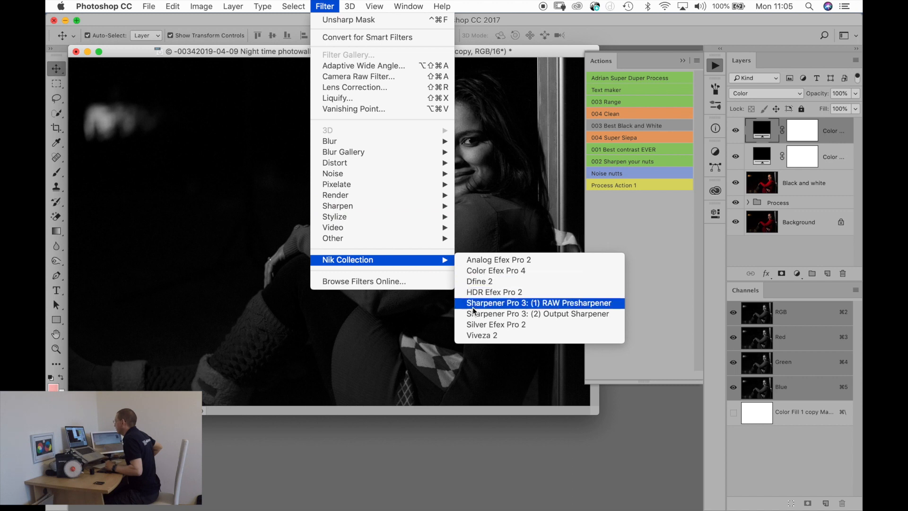
click(481, 324)
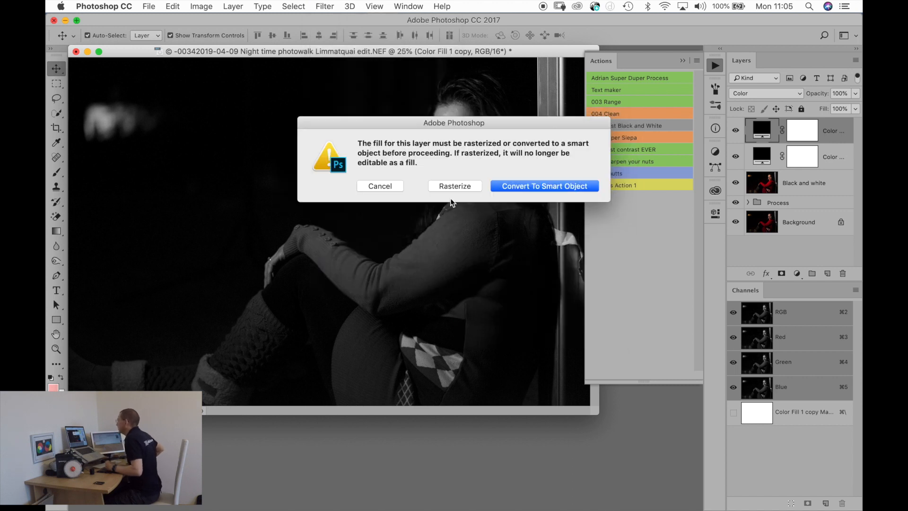
click(522, 187)
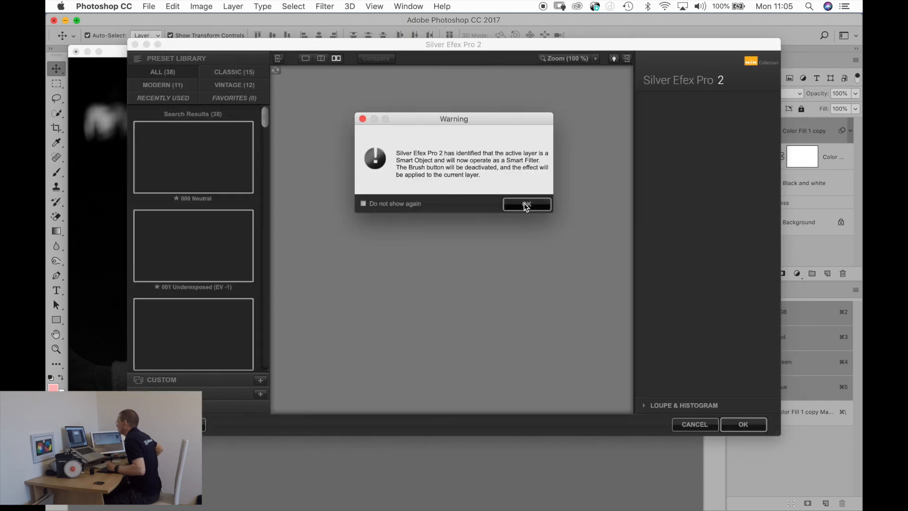
click(526, 206)
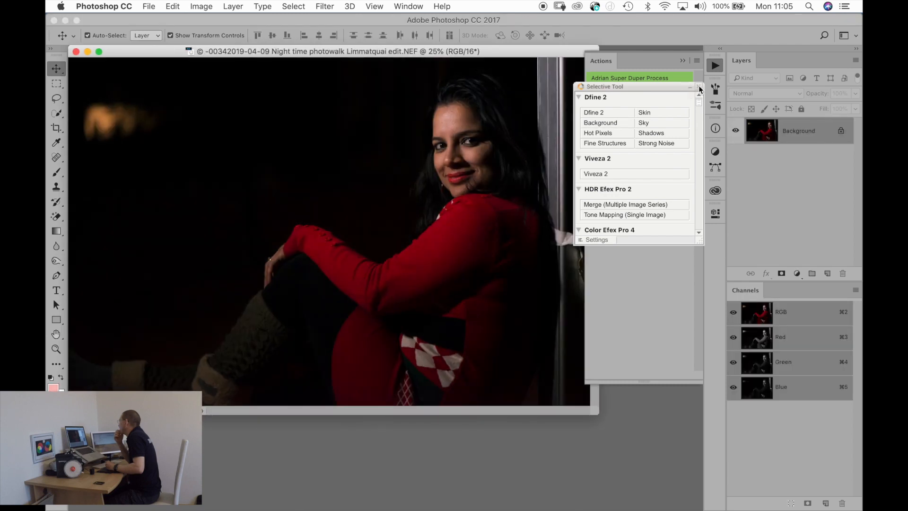
Step: Dismiss the Selective Tool palette, run the Super Duper Process action on the reopened portrait and set the Process group's opacity to 50%
click(699, 87)
click(608, 78)
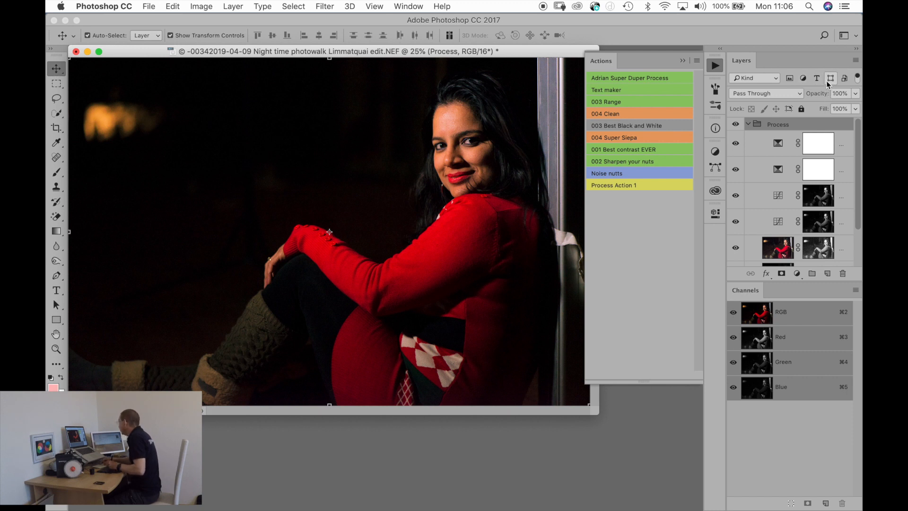
key(5)
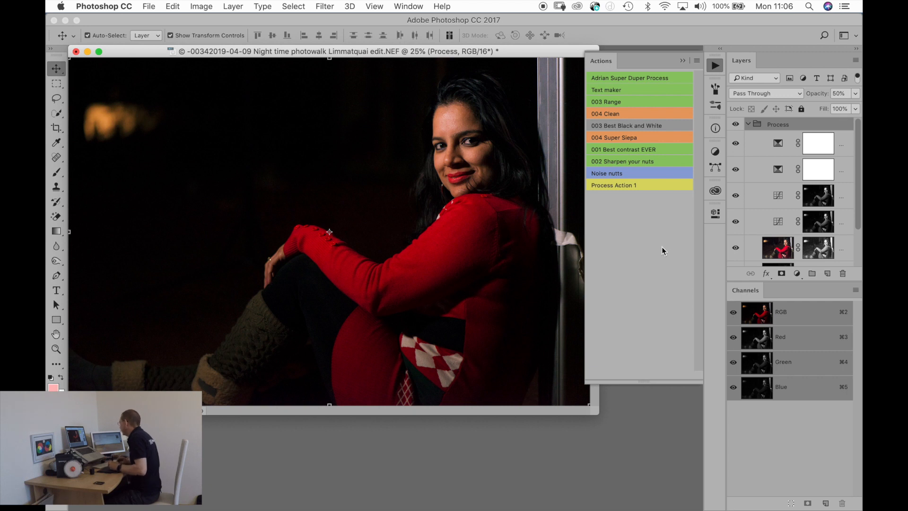
Step: Run the 003 Best Black and White action on the landscape portrait and delete its Color Fill layer, keeping the Black and white layer
click(620, 126)
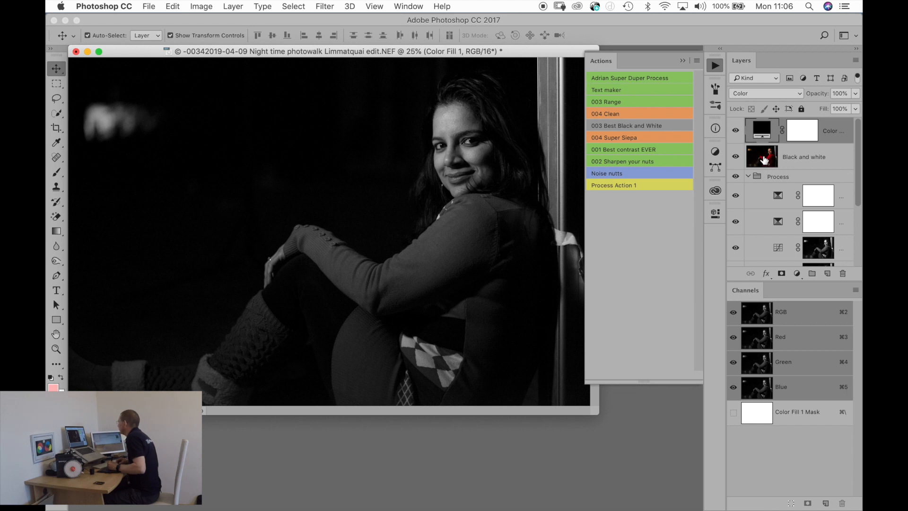
drag(764, 126, 849, 221)
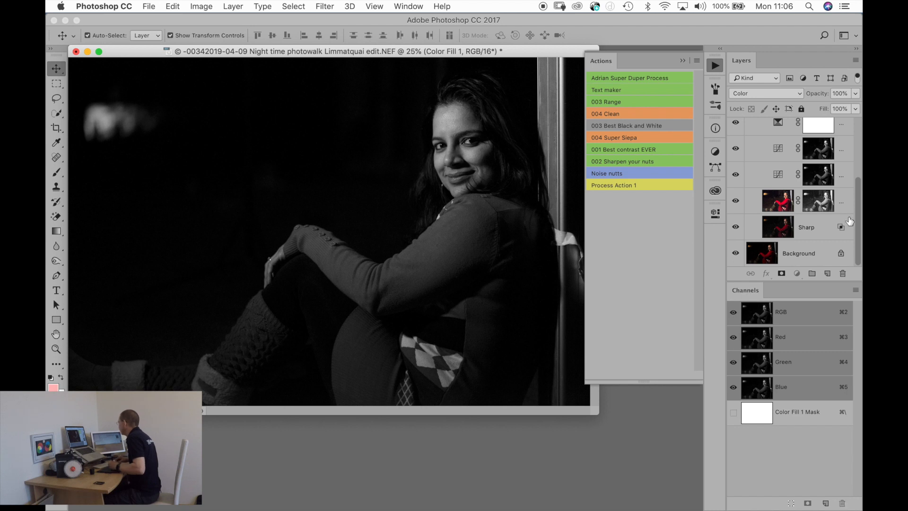
scroll(770, 177, up, 5)
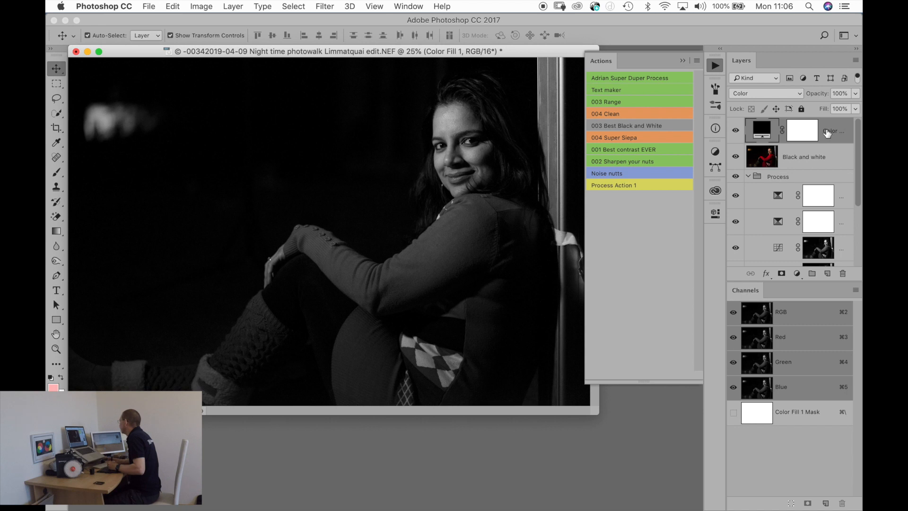
key(Delete)
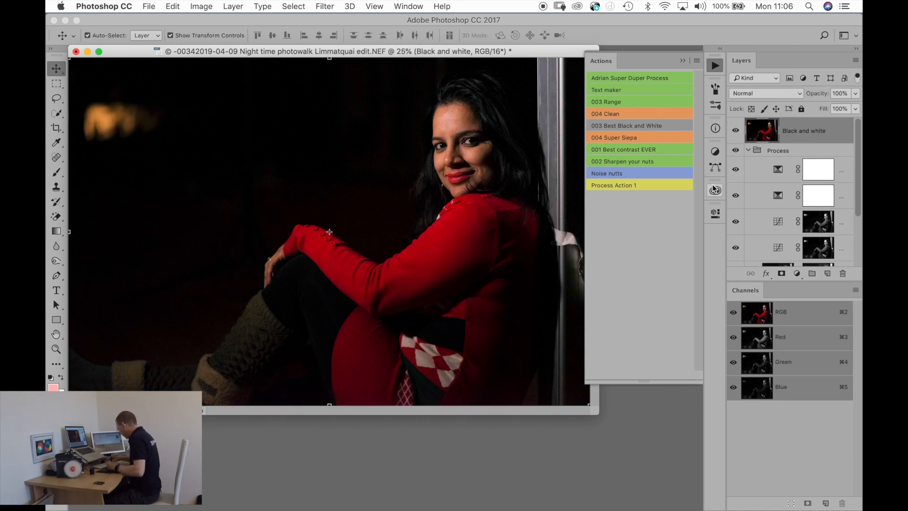
Step: Duplicate the Black and white layer and try the 029 Cool Tones 2 preset on the copy in Silver Efex Pro 2
key(super+j)
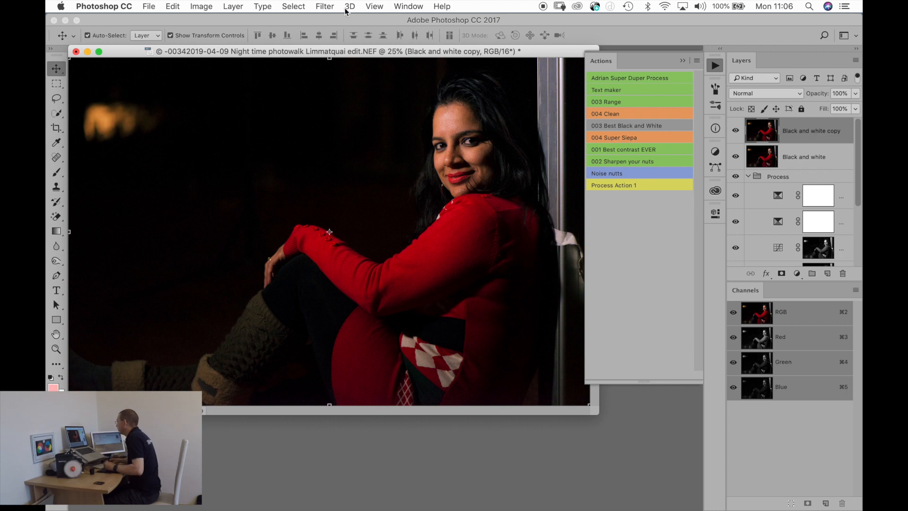
click(324, 7)
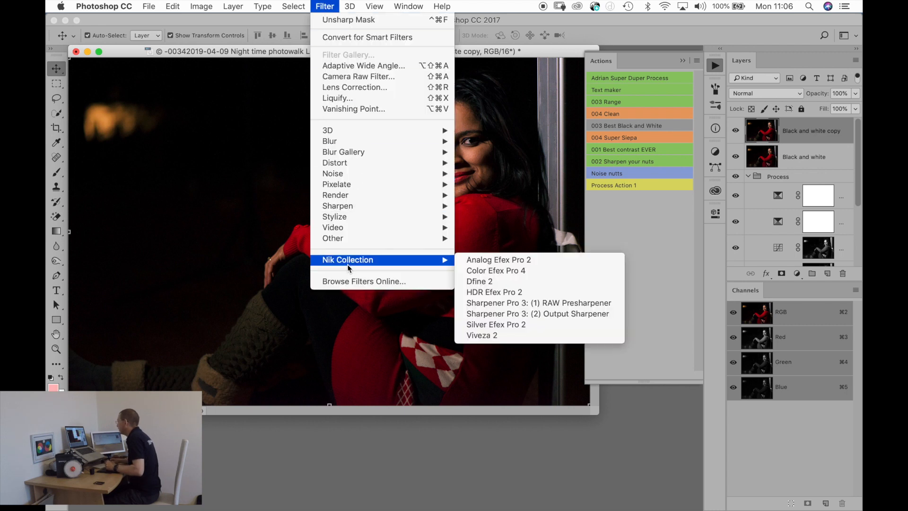
mouse_move(442, 259)
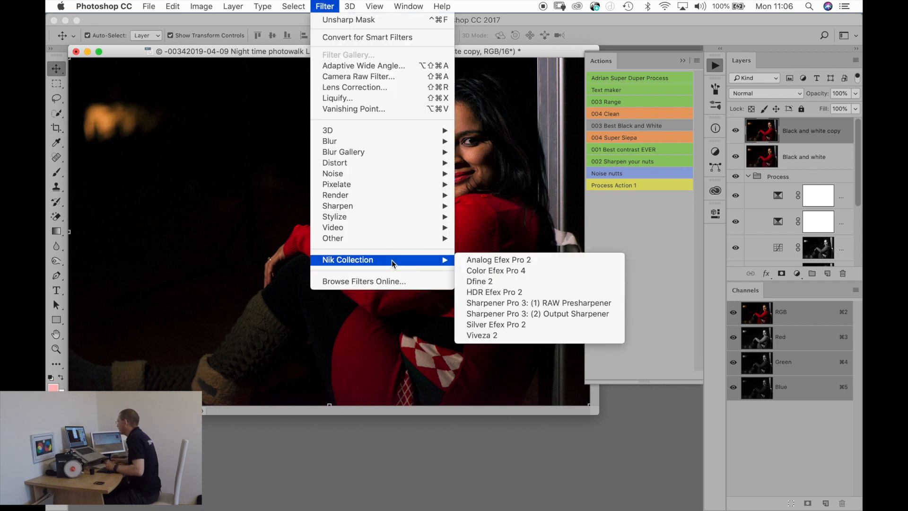
click(481, 324)
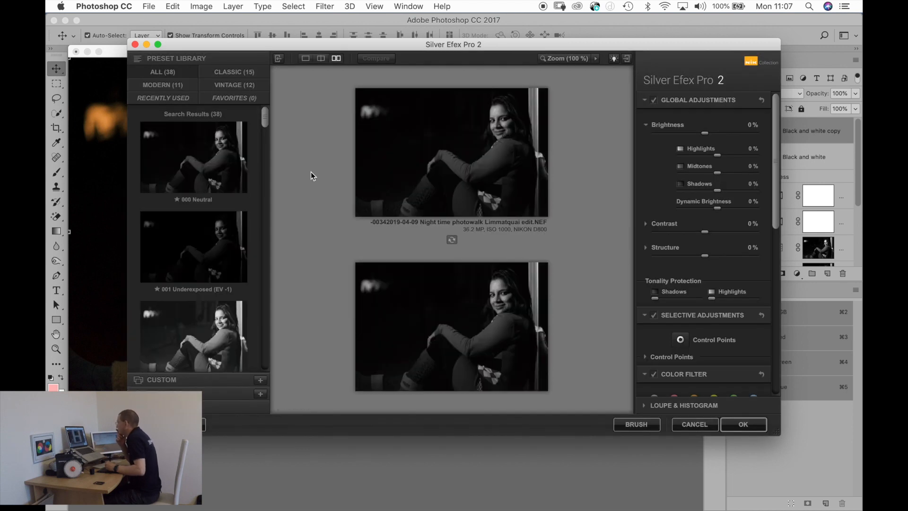
drag(266, 118, 261, 315)
click(208, 235)
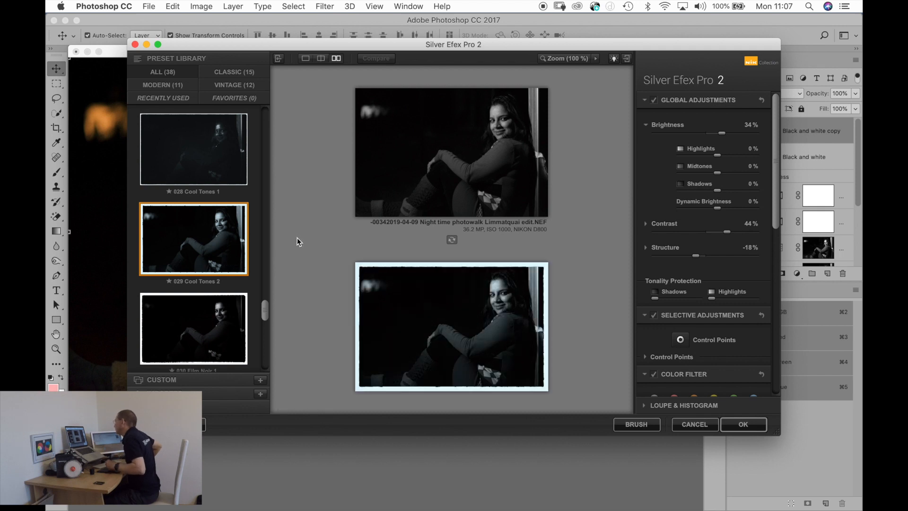
Step: Apply the 000 Neutral preset to the Black and white copy in Silver Efex Pro 2, and delete that layer copy
drag(265, 307, 290, 96)
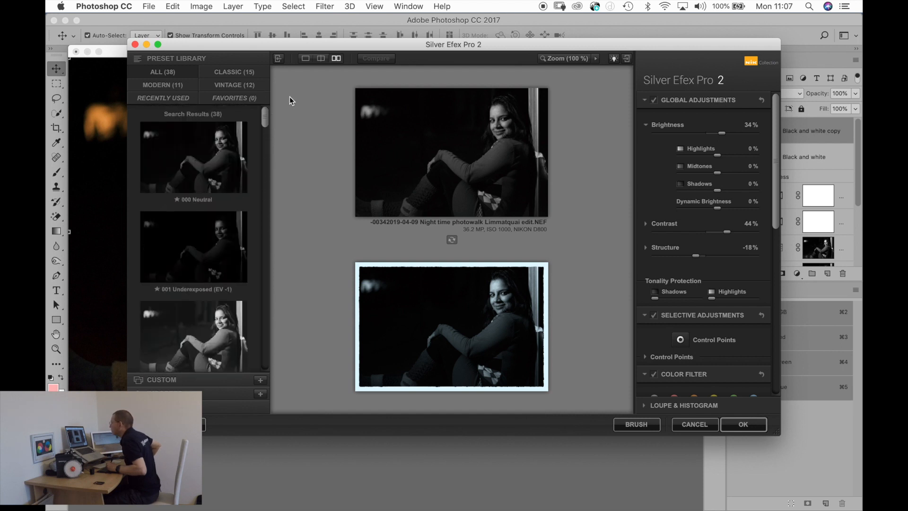
click(201, 168)
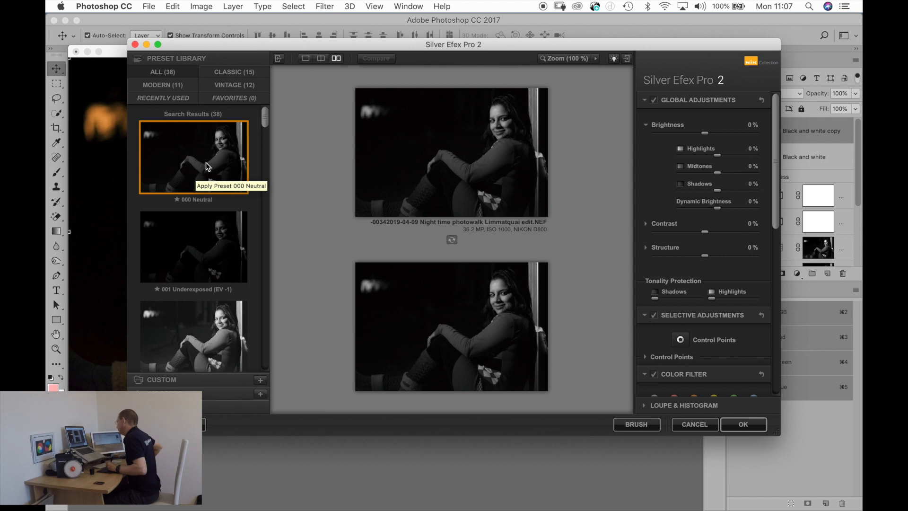
click(741, 428)
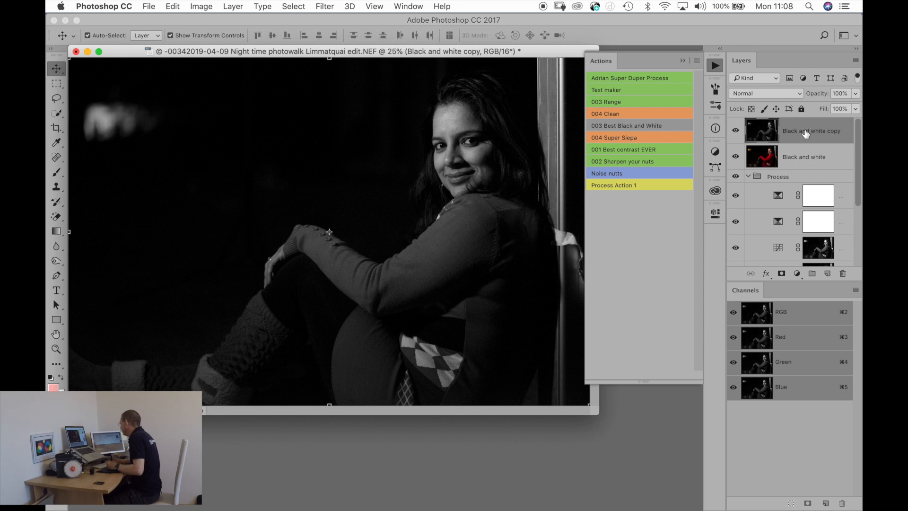
key(Delete)
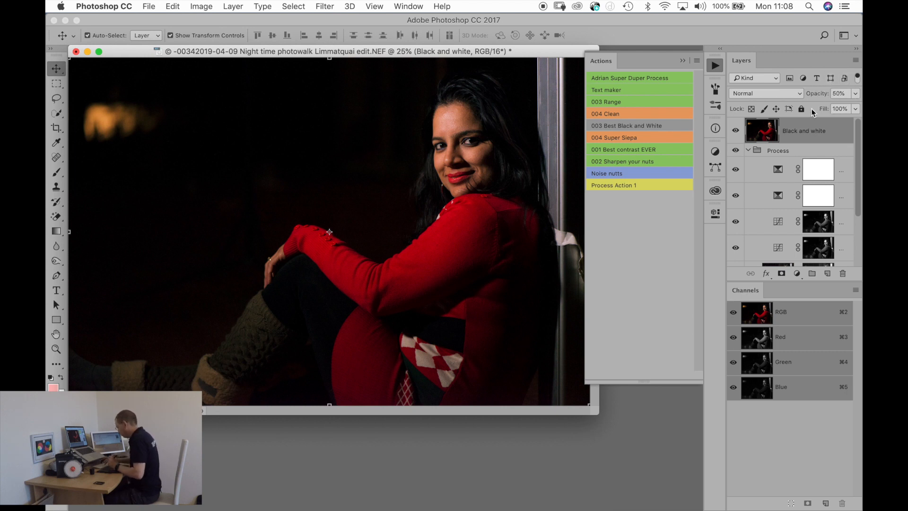
Step: Save and close the landscape portrait and return to the Lightroom library
key(super+w)
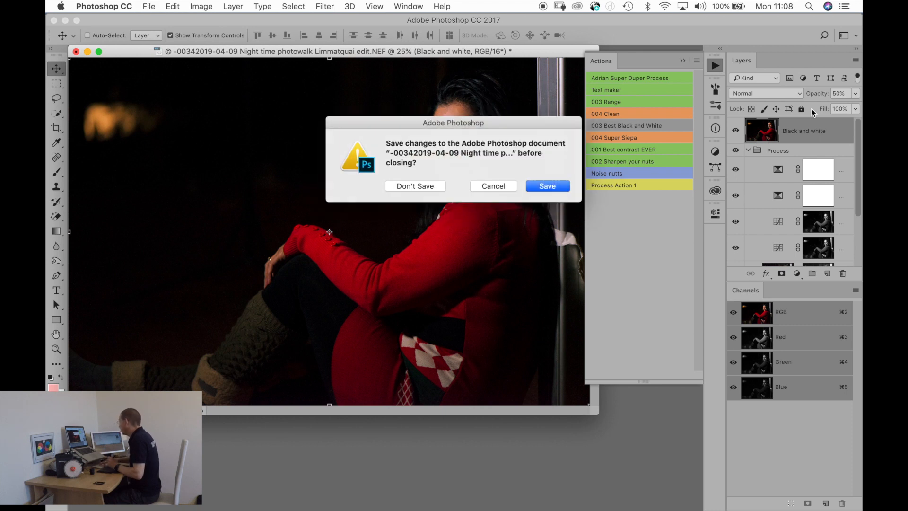
key(Return)
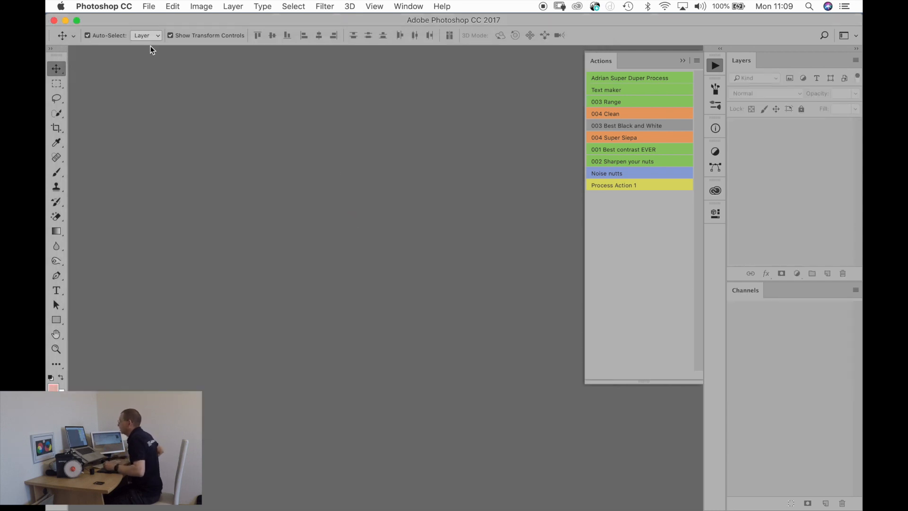
click(66, 21)
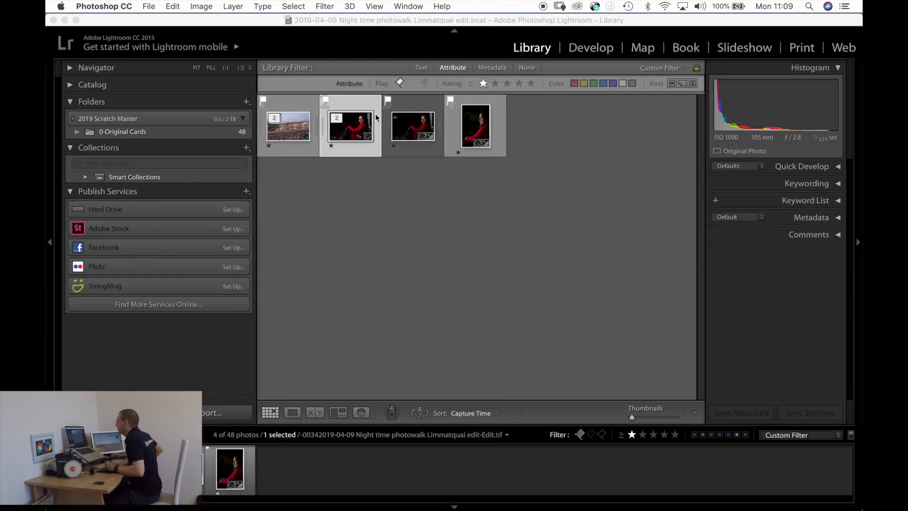
Step: Collapse the landscape portrait's stack and open it and the upright profile portrait in Photoshop as copies with Lightroom adjustments
click(339, 102)
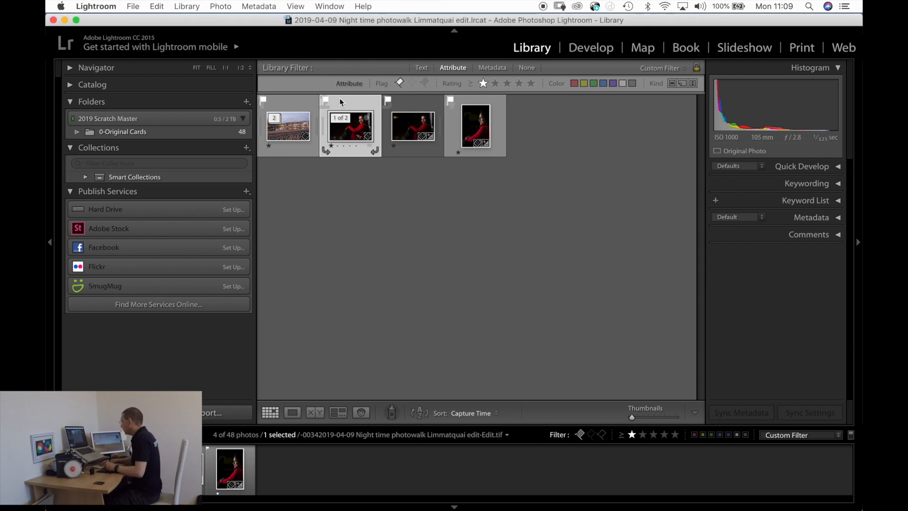
click(453, 126)
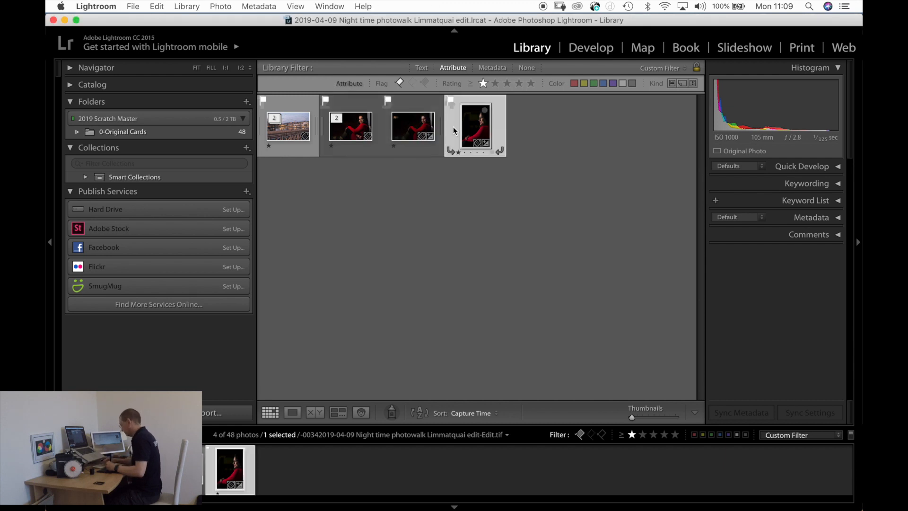
key(super+a)
key(s)
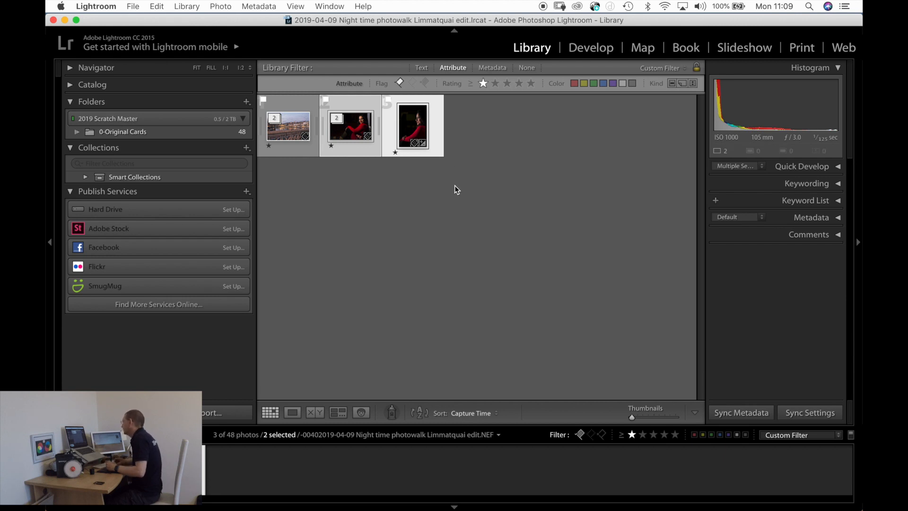
key(super+e)
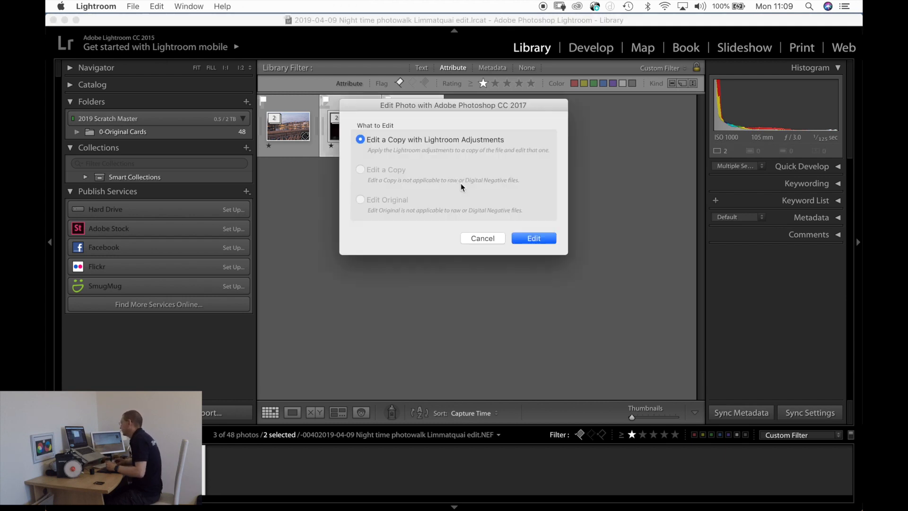
click(533, 239)
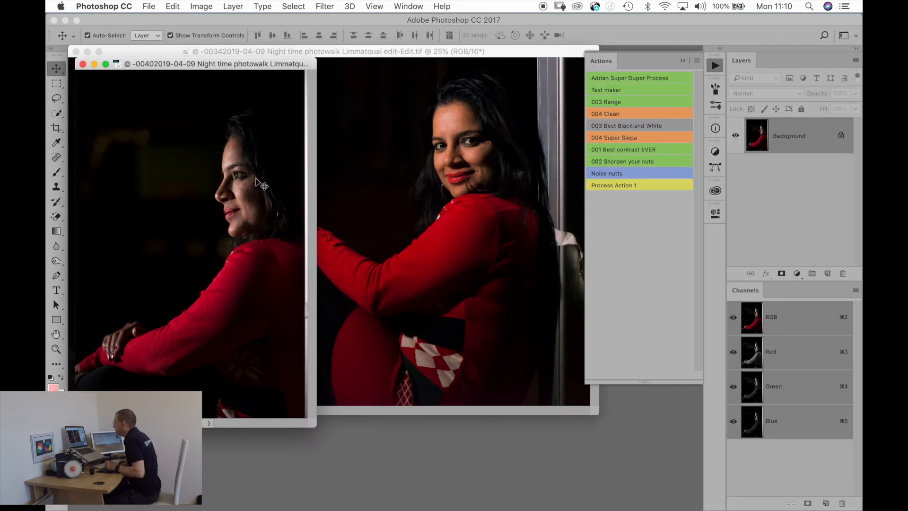
Step: Bring the landscape portrait to the front, then save and close it, leaving the upright portrait open
drag(423, 52, 453, 81)
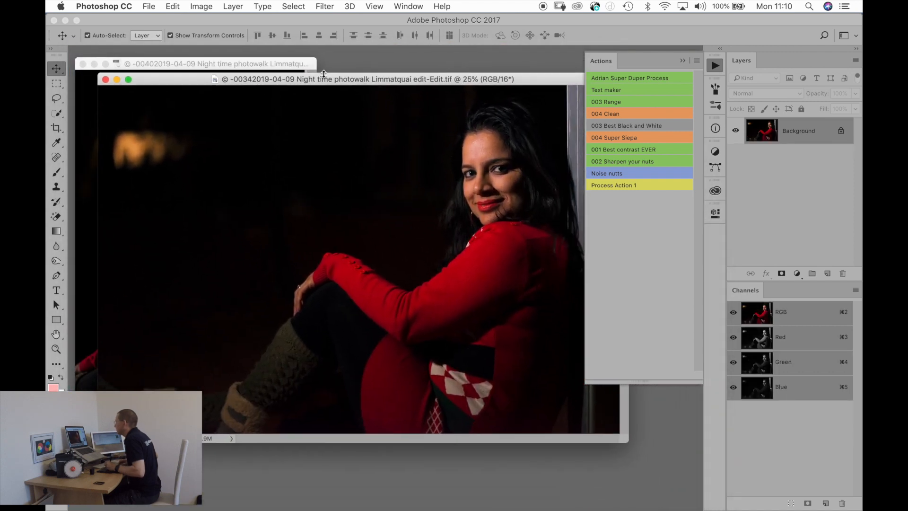
click(105, 80)
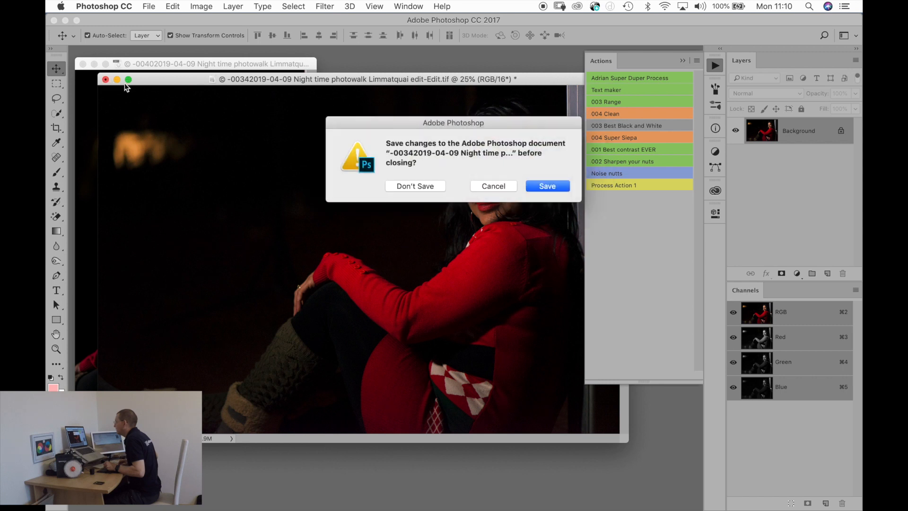
click(547, 186)
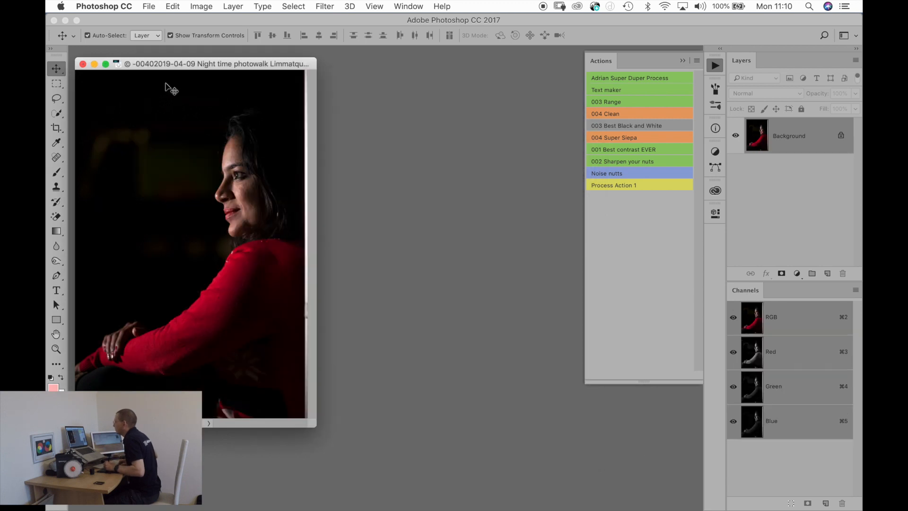
Step: Run the Super Duper Process action on the upright profile portrait and set the Process group's opacity to 50%
drag(164, 65, 185, 66)
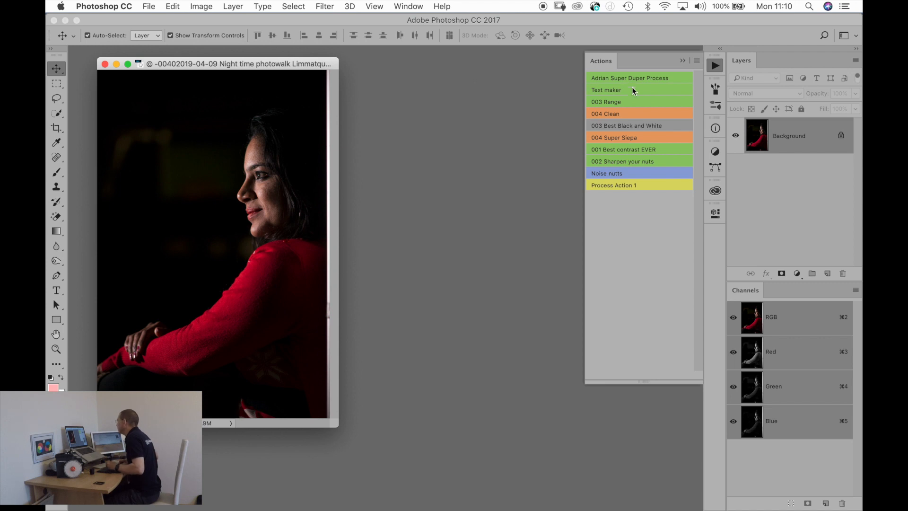
click(624, 78)
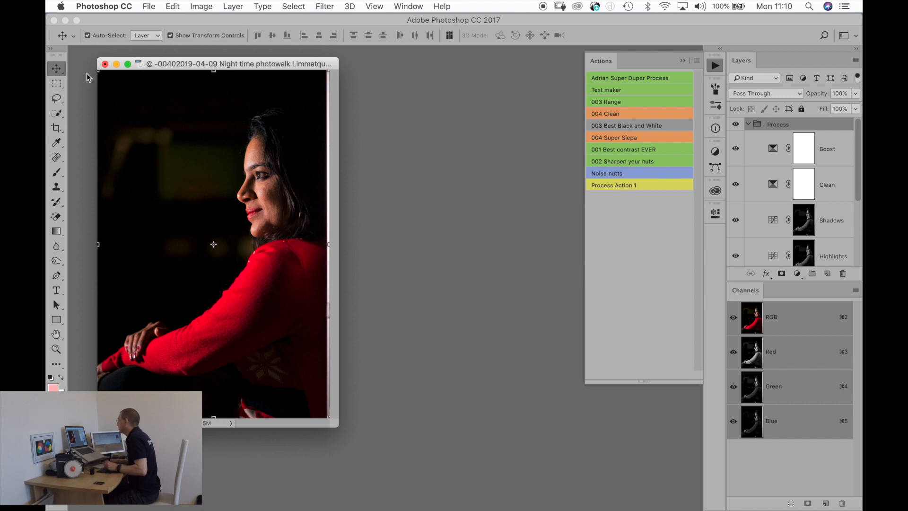
key(5)
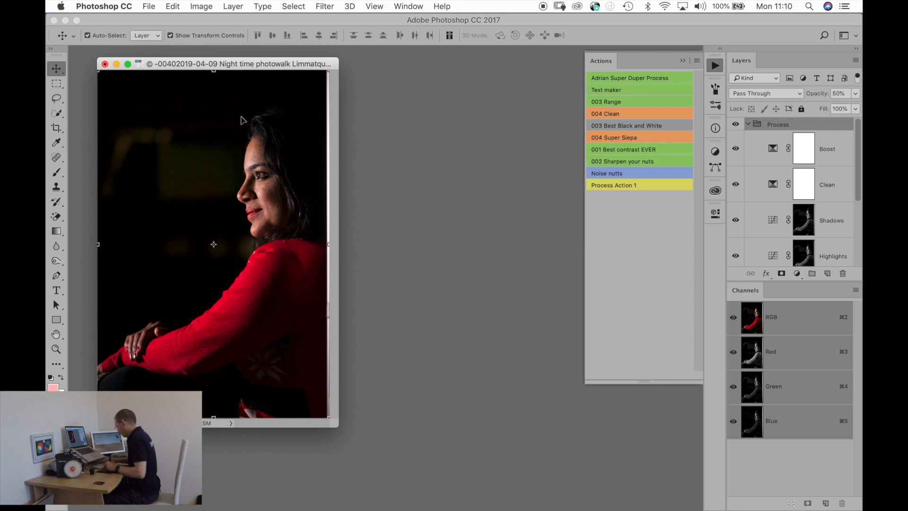
Step: Save and close the processed upright portrait and switch back to the Lightroom library
key(super+w)
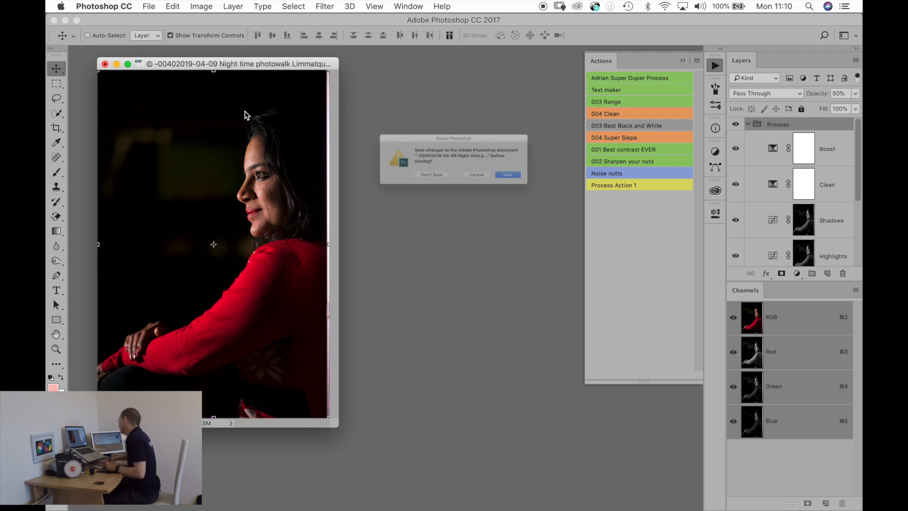
key(Escape)
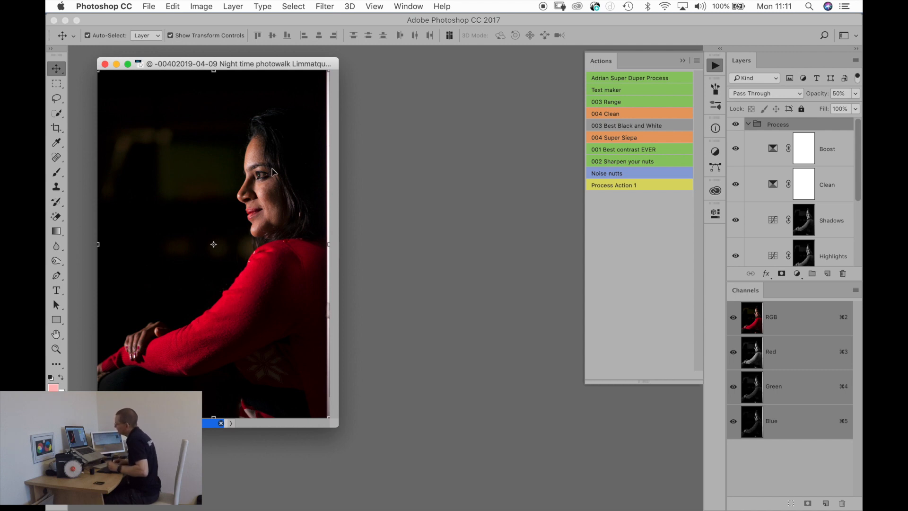
key(super+w)
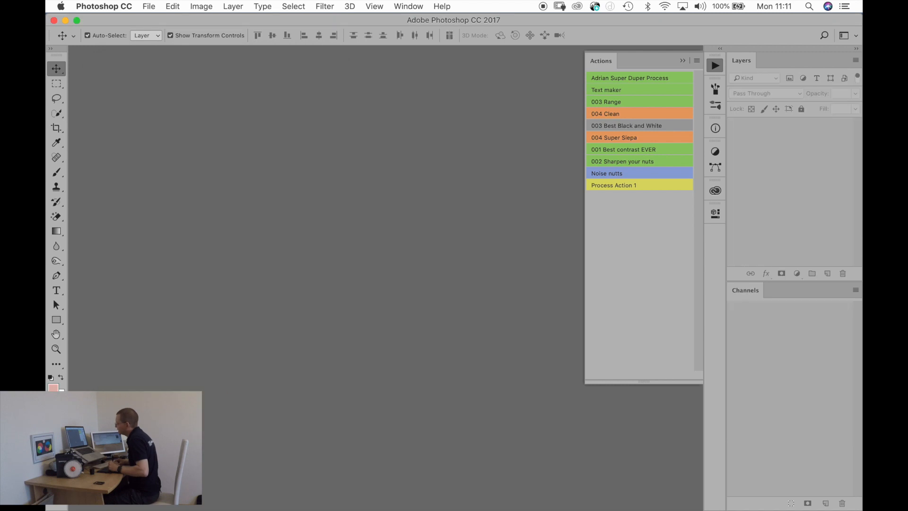
click(66, 21)
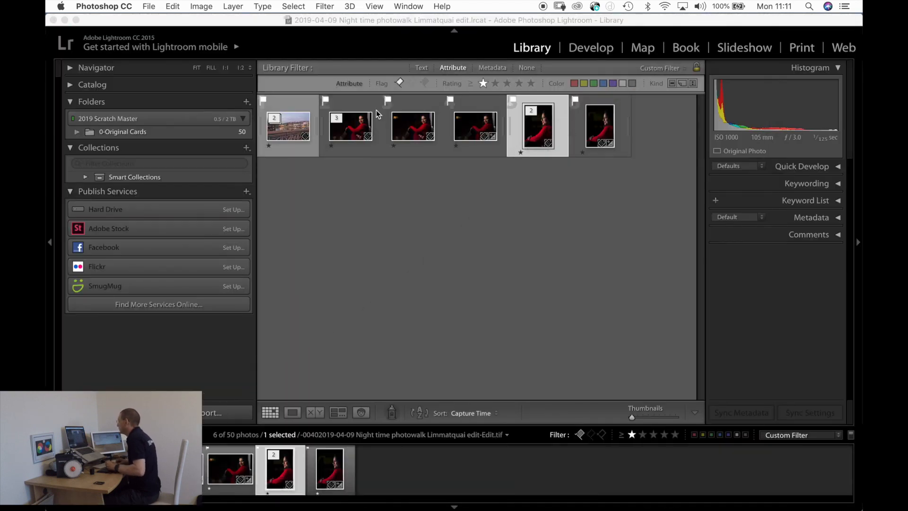
Step: Collapse the photo stacks of the upright and landscape portraits in the Lightroom grid
click(518, 133)
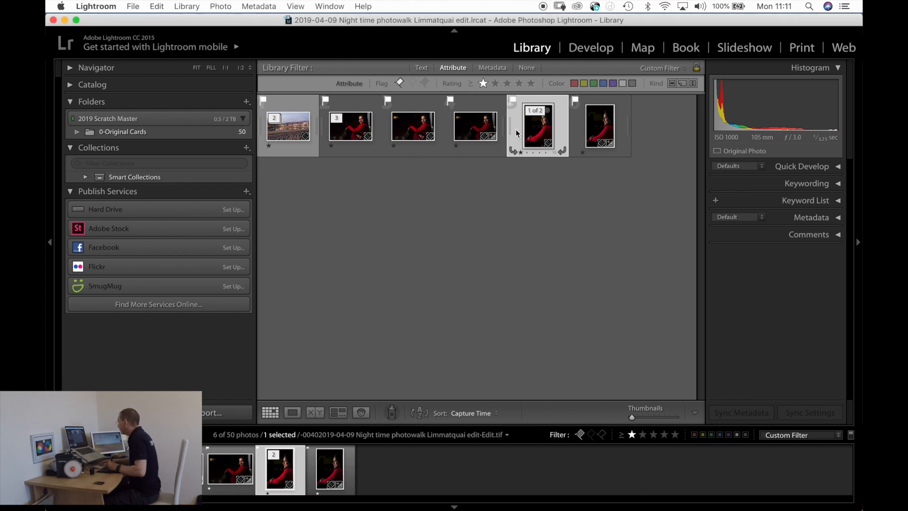
click(341, 108)
click(341, 117)
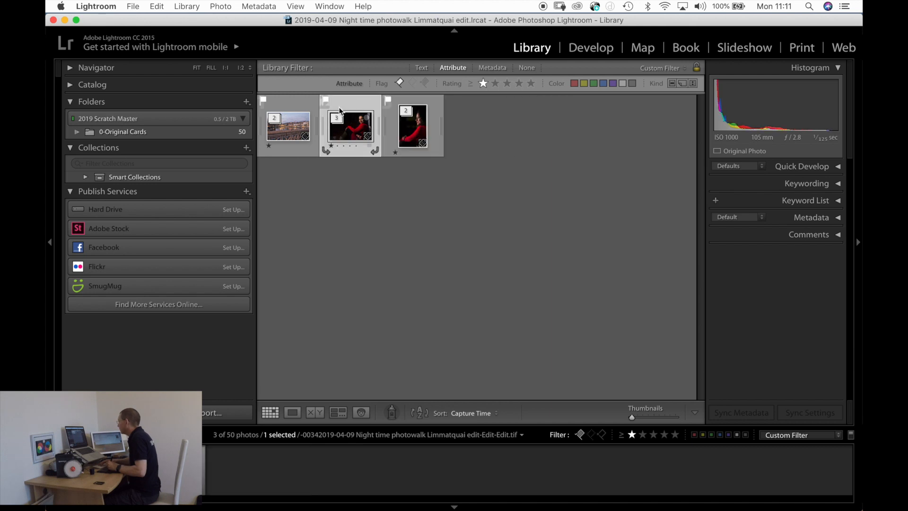
Step: Open the edited upright portrait in Photoshop and duplicate its Background layer
click(392, 127)
key(super+e)
key(Return)
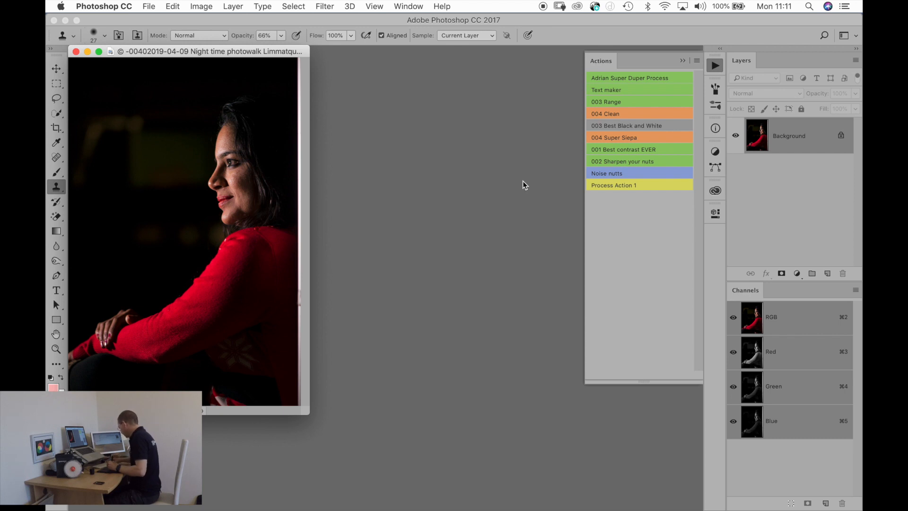
key(super+j)
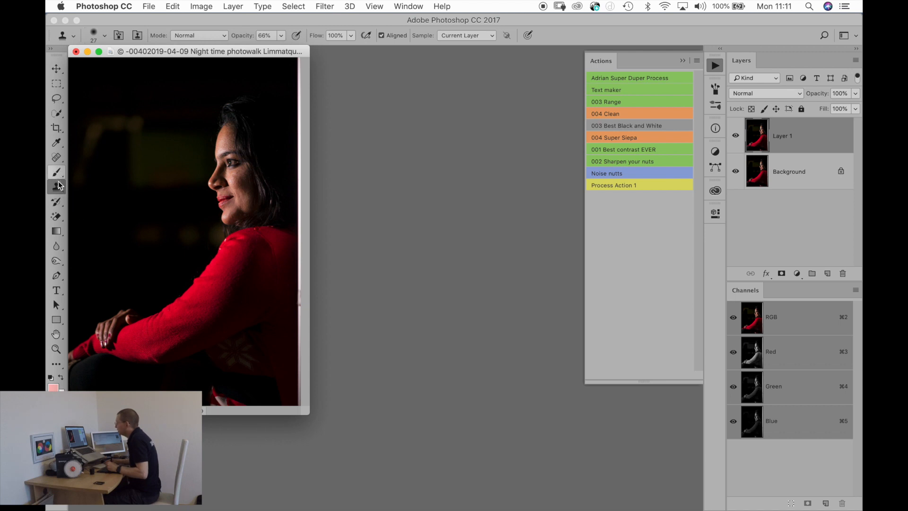
Step: Darken the red sweater in the upright portrait using the Burn tool with a 492 px brush, Midtones range and 50% exposure
click(56, 261)
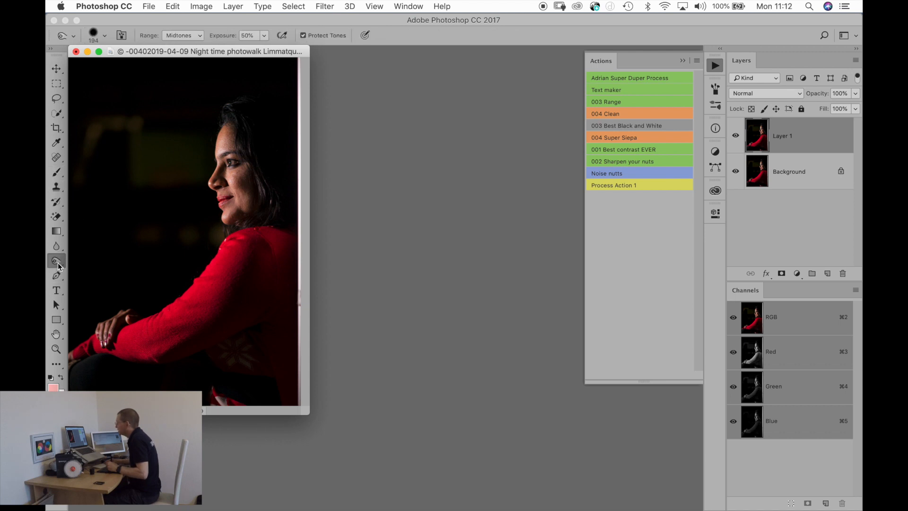
right_click(145, 237)
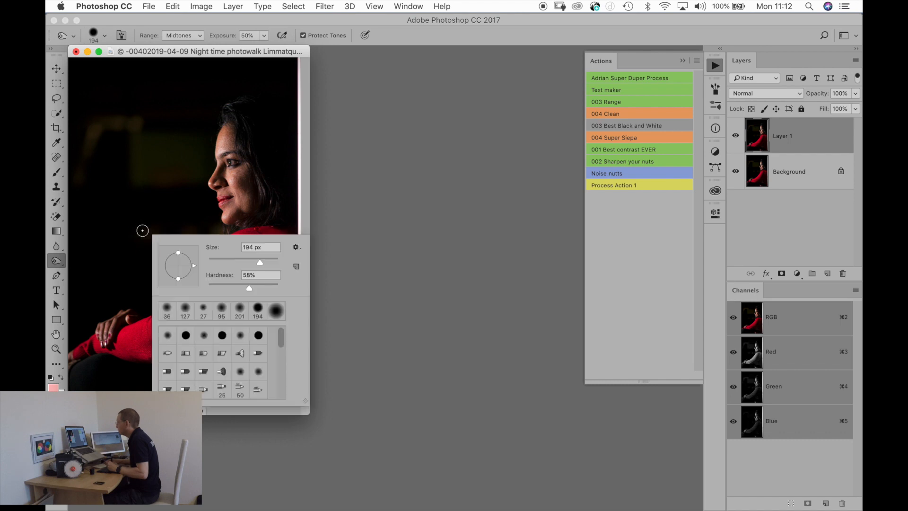
drag(262, 263, 264, 264)
mouse_move(267, 263)
mouse_down()
mouse_move(275, 263)
mouse_move(267, 263)
mouse_up()
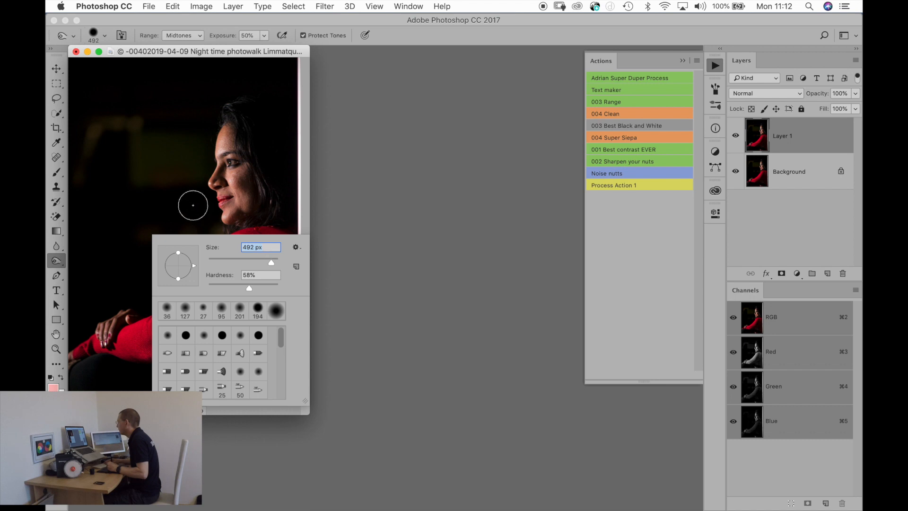
click(196, 208)
click(226, 263)
mouse_move(227, 262)
mouse_down()
mouse_move(185, 308)
mouse_move(226, 265)
mouse_move(192, 306)
mouse_move(214, 262)
mouse_move(232, 255)
mouse_move(174, 328)
mouse_move(238, 242)
mouse_move(217, 245)
mouse_move(224, 243)
mouse_move(154, 327)
mouse_move(134, 326)
mouse_move(131, 341)
mouse_move(198, 291)
mouse_move(228, 249)
mouse_move(270, 239)
mouse_move(275, 266)
mouse_move(136, 344)
mouse_move(131, 331)
mouse_move(86, 354)
mouse_move(208, 298)
mouse_move(217, 258)
mouse_move(270, 232)
mouse_move(242, 252)
mouse_move(202, 333)
mouse_move(103, 354)
mouse_move(143, 352)
mouse_move(135, 361)
mouse_move(171, 300)
mouse_move(173, 317)
mouse_move(142, 279)
mouse_move(159, 329)
mouse_move(178, 286)
mouse_move(227, 241)
mouse_move(295, 243)
mouse_move(186, 342)
mouse_up()
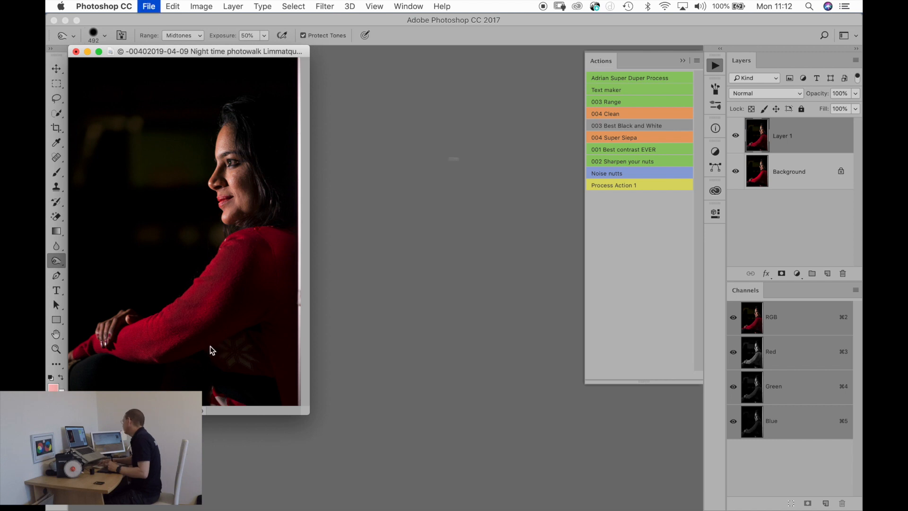
Step: Close the burned upright portrait and collapse its photo stack back in the Lightroom library
key(super+w)
key(Escape)
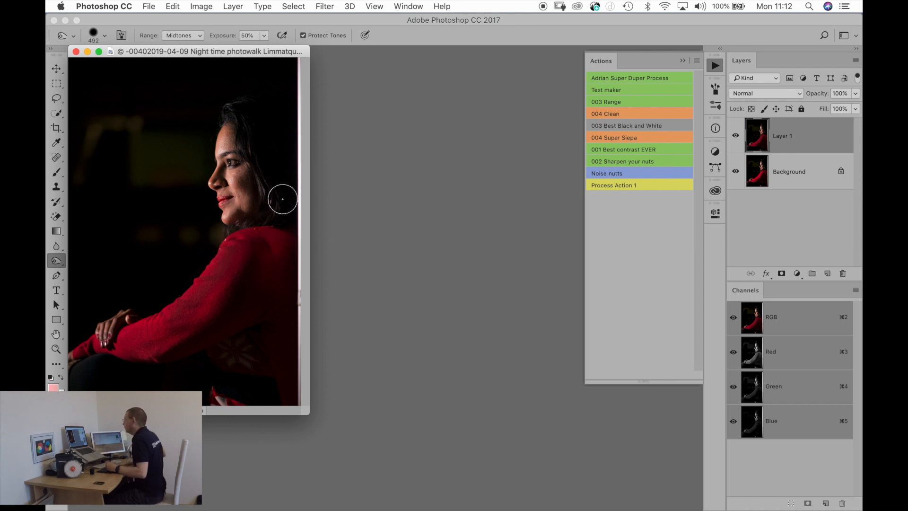
key(super+w)
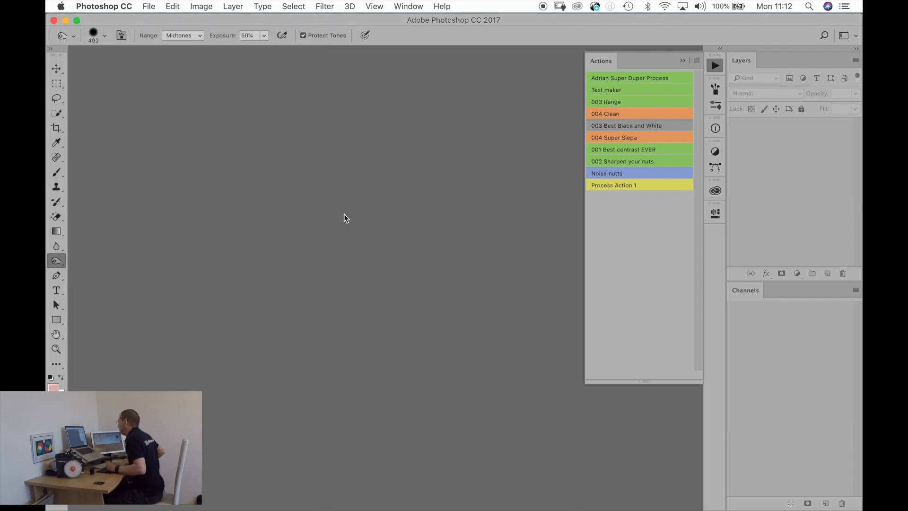
click(66, 22)
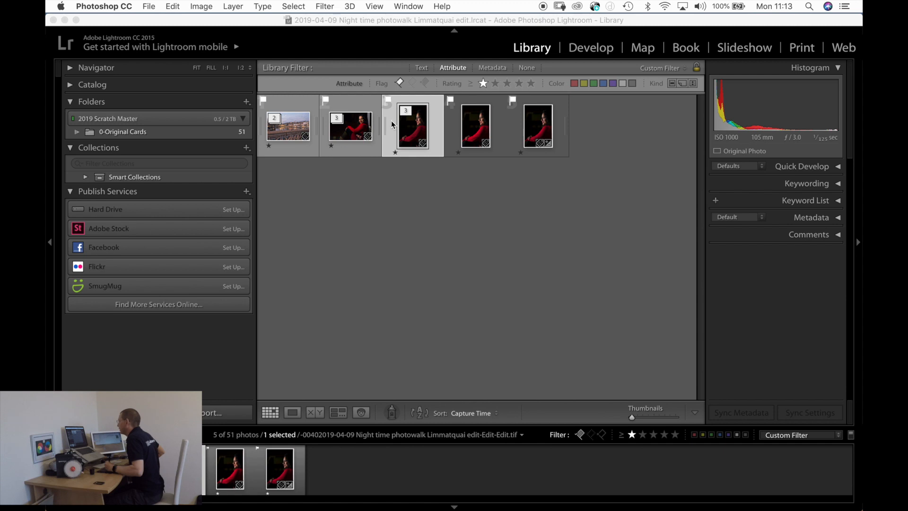
click(393, 128)
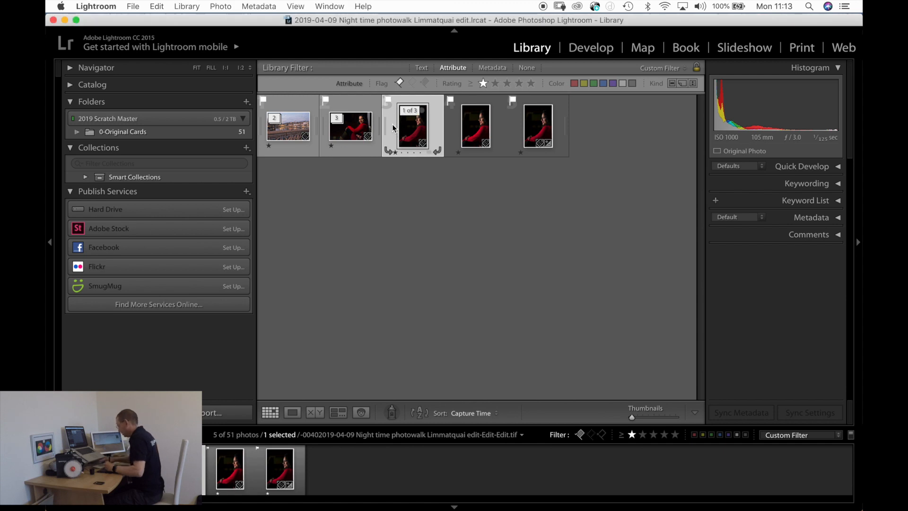
key(s)
Step: Open the edited landscape portrait in Photoshop and duplicate its Background layer
click(350, 112)
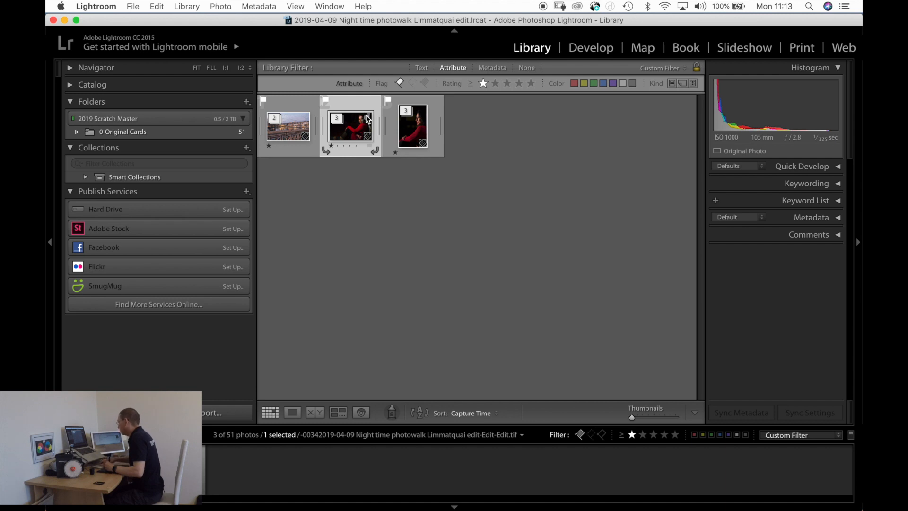
key(super+e)
click(534, 251)
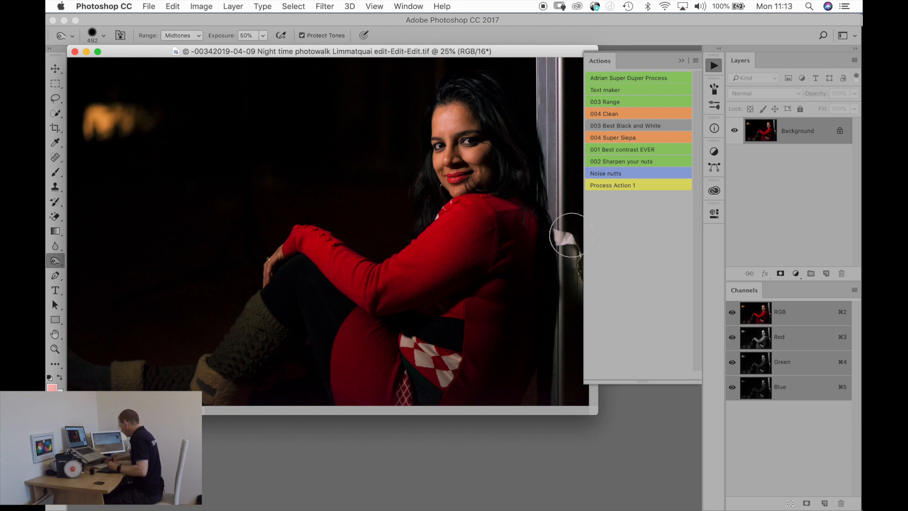
key(super+j)
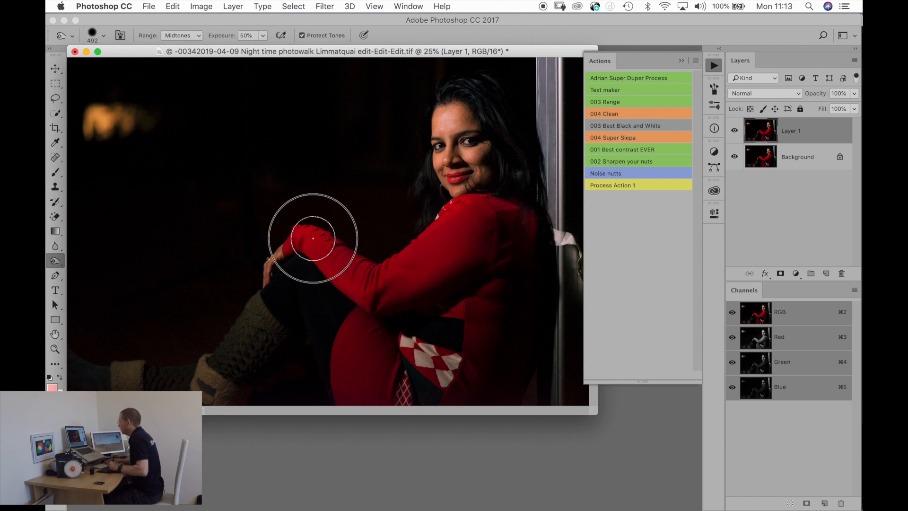
Step: Burn the midtones along the red sweater's sleeve and shoulder in the landscape portrait with the 492 px brush
mouse_move(347, 270)
mouse_down()
mouse_move(401, 257)
mouse_move(460, 213)
mouse_move(499, 218)
mouse_up()
drag(423, 252, 470, 206)
mouse_move(336, 272)
mouse_down()
mouse_move(293, 237)
mouse_move(265, 276)
mouse_move(366, 295)
mouse_move(415, 265)
mouse_move(458, 209)
mouse_move(450, 228)
mouse_up()
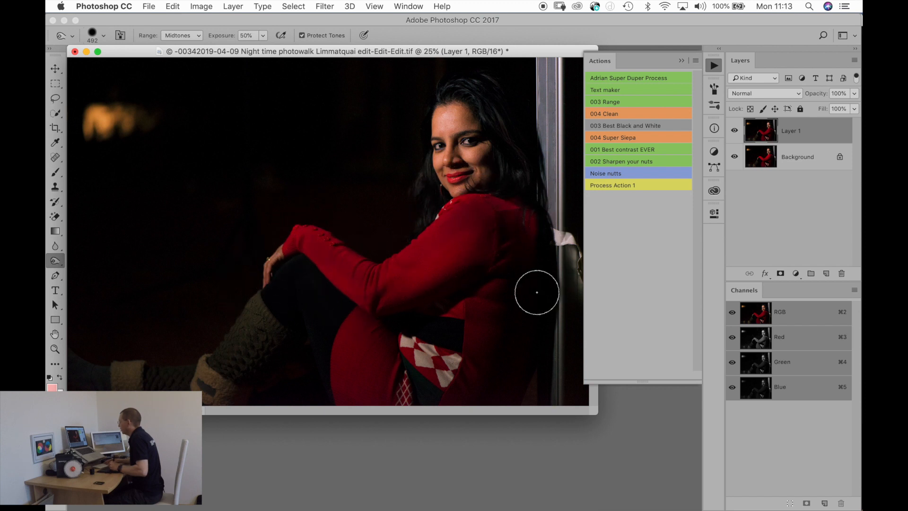
drag(285, 238, 368, 288)
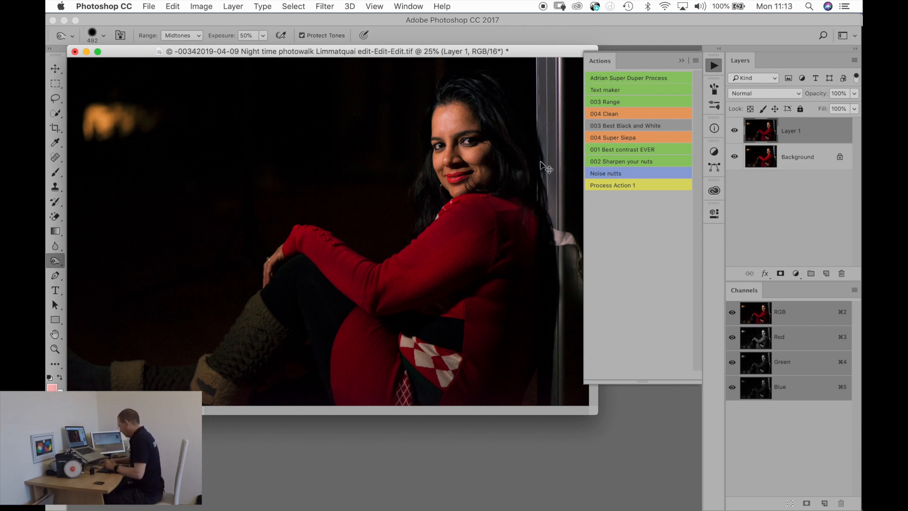
Step: Save and close the landscape portrait and collapse its photo stack back in the Lightroom library
key(super+w)
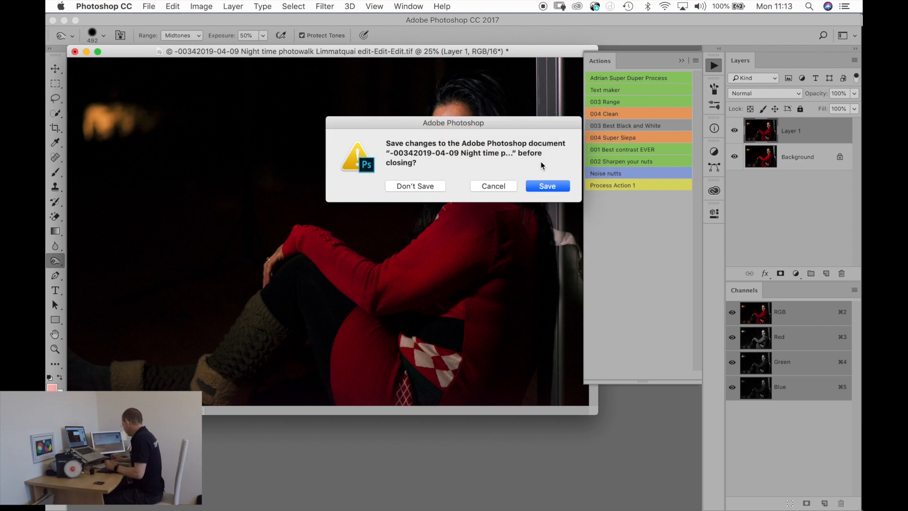
key(Return)
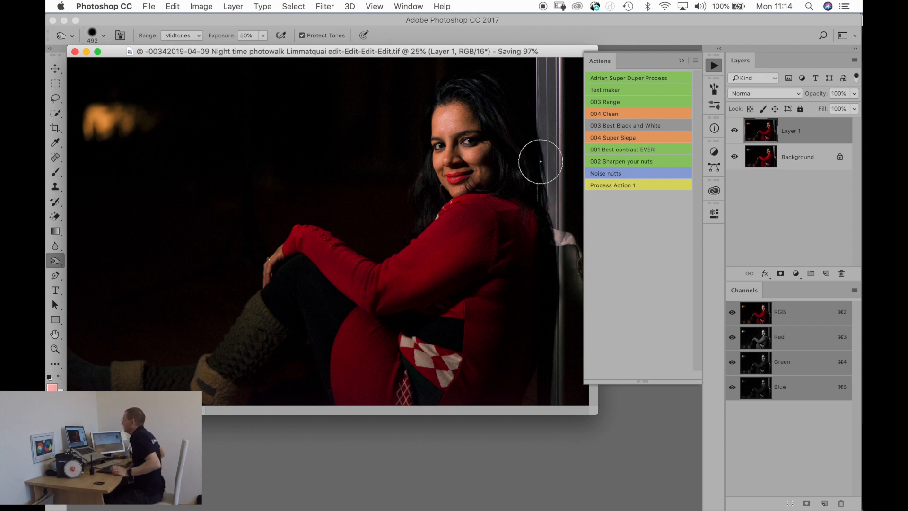
key(super+w)
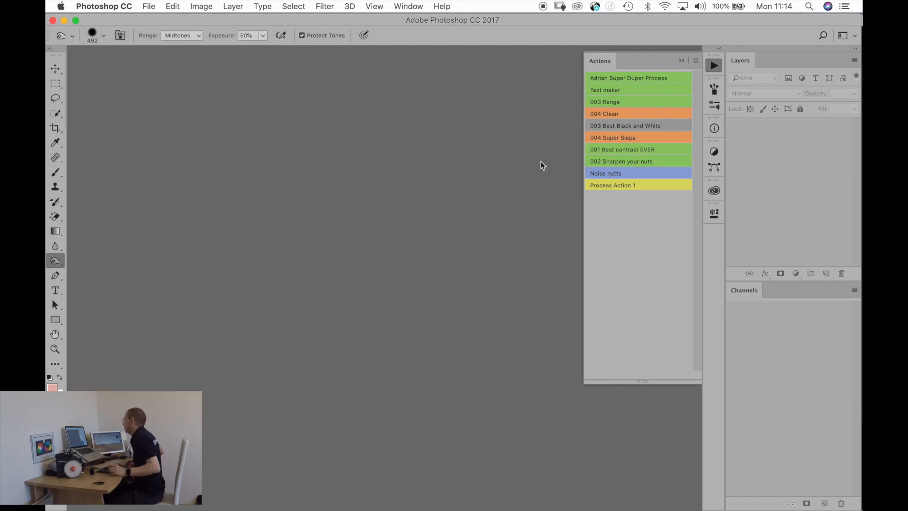
click(53, 20)
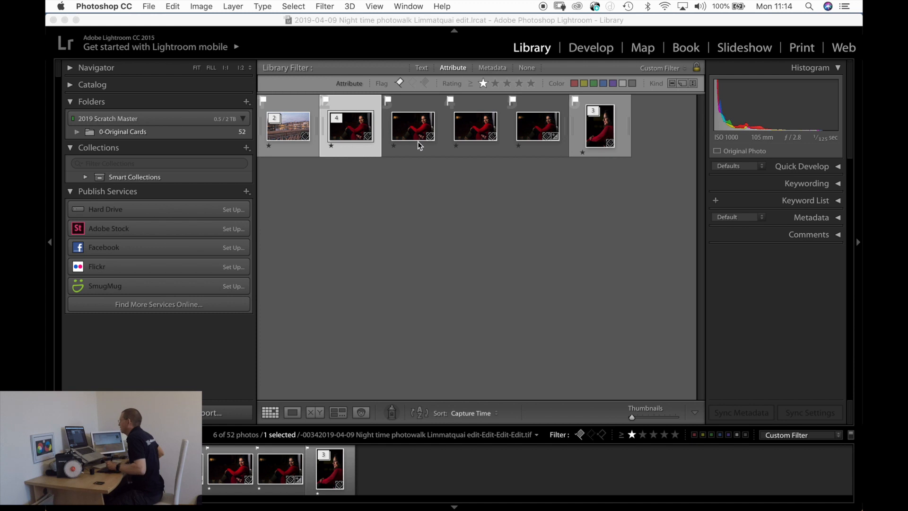
click(344, 104)
key(s)
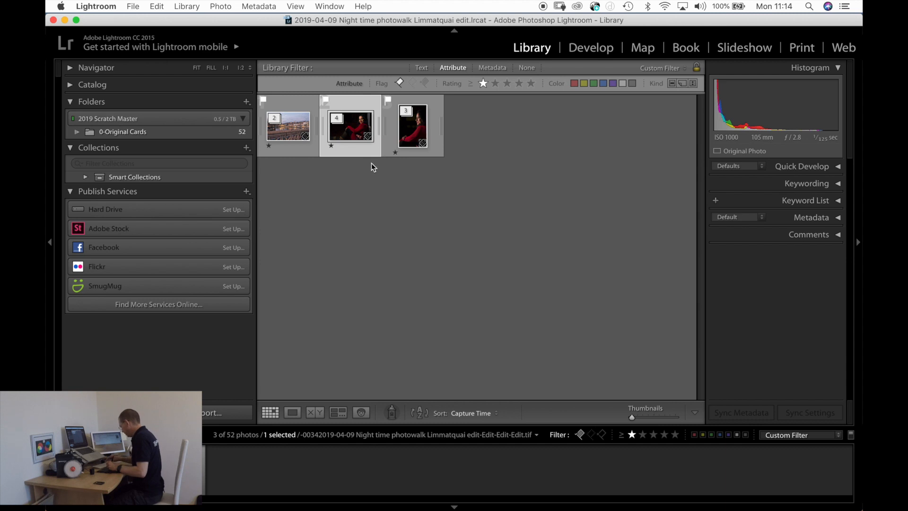
Step: Compare the Black & White and Color treatments on the landscape portrait in the Develop module
key(d)
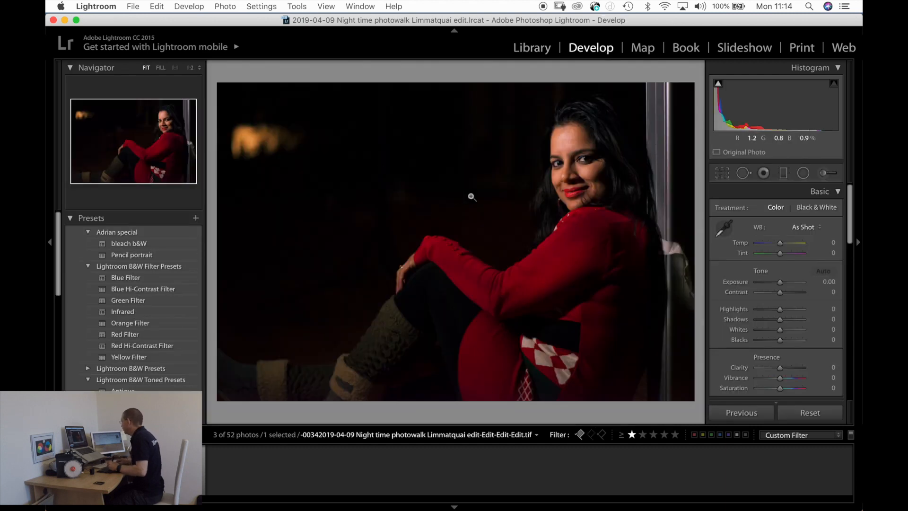
click(809, 207)
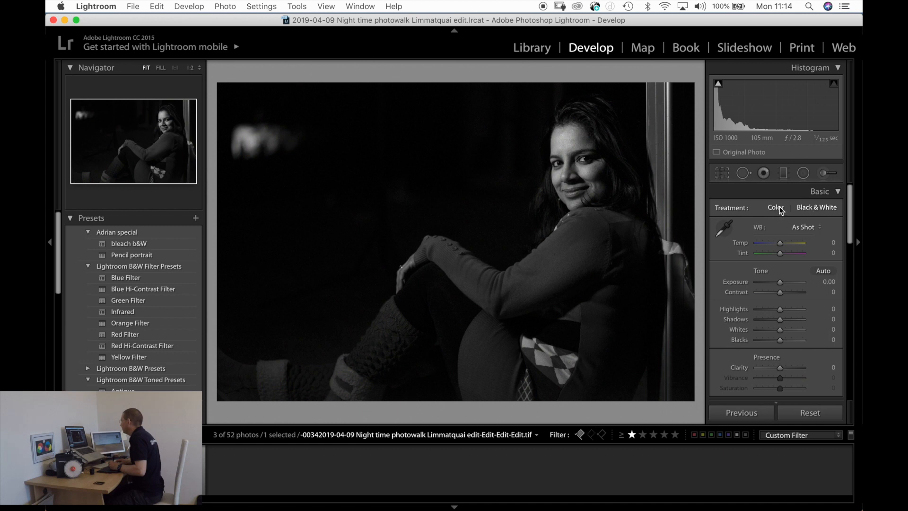
click(778, 208)
click(811, 209)
click(774, 207)
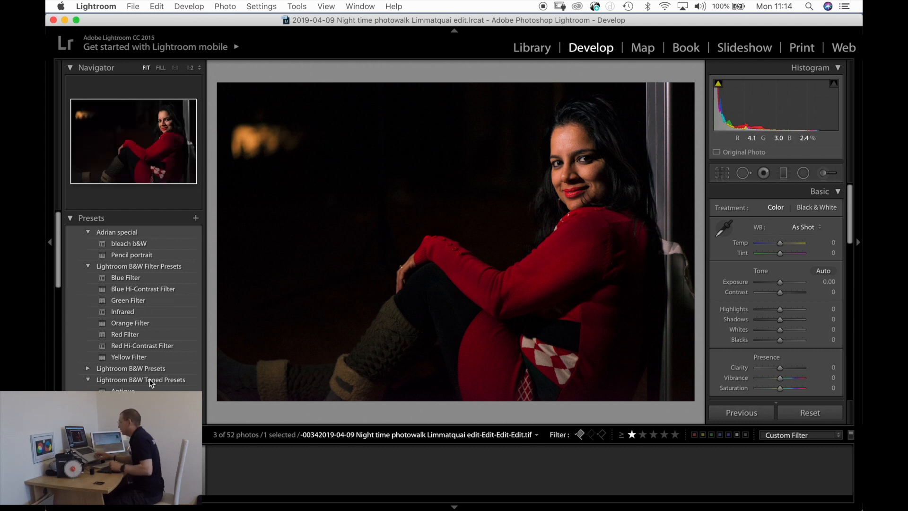
Step: Auto-tone the riverside cityscape under the Black & White treatment with Exposure at +0.15, and return it to Color
click(94, 470)
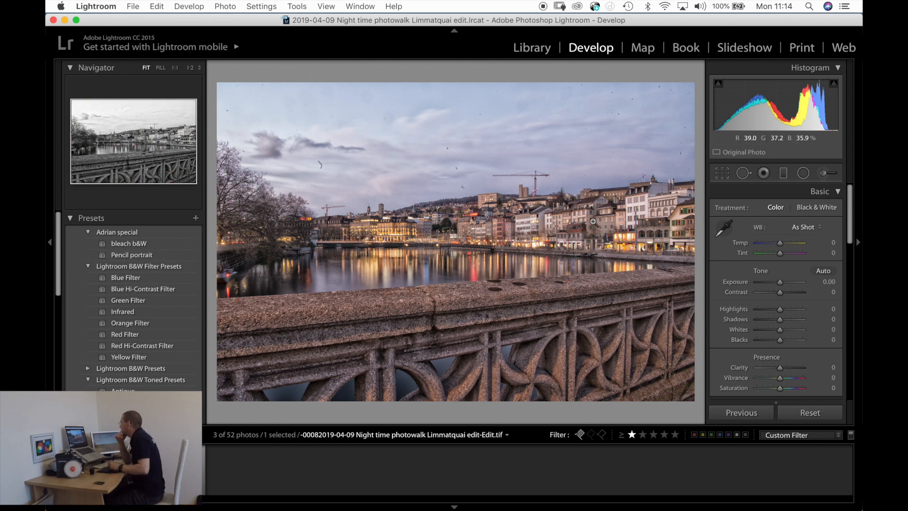
click(810, 209)
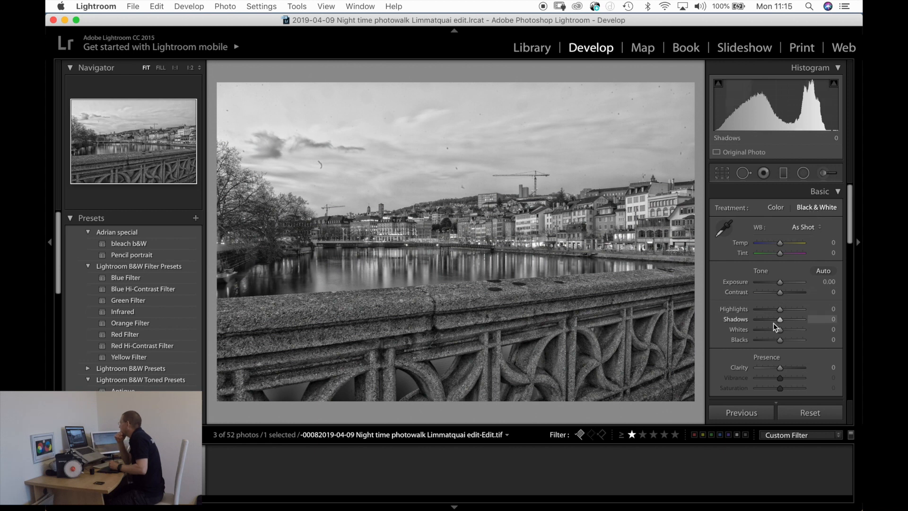
click(822, 271)
drag(785, 283, 782, 289)
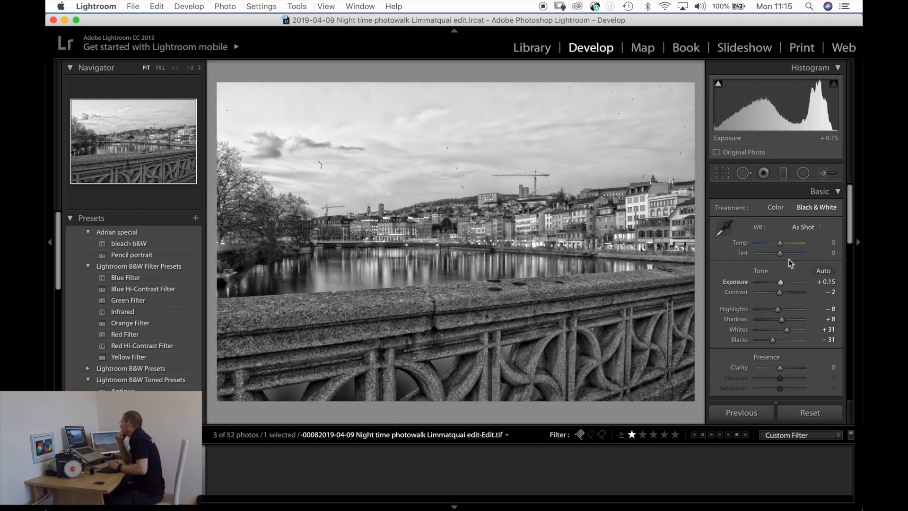
click(775, 207)
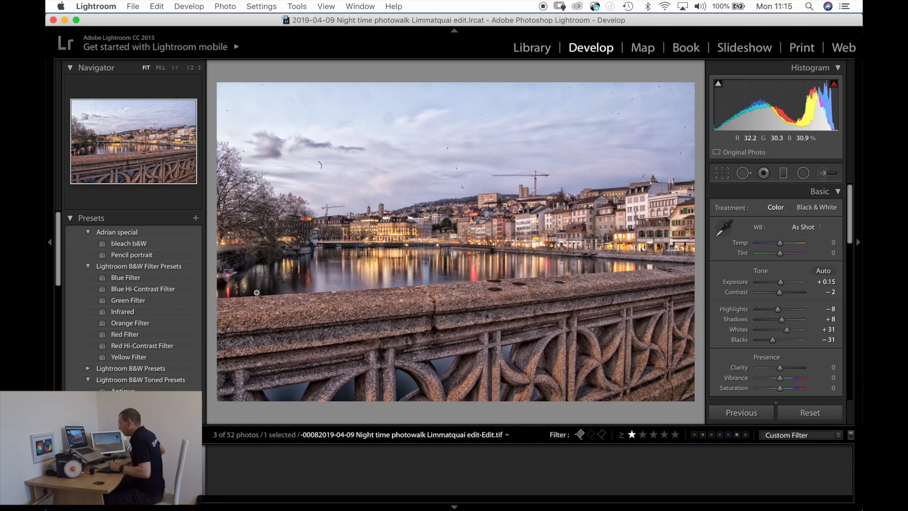
Step: Select all three starred photos in the Library grid and begin exporting them with the full size jpegs preset
key(g)
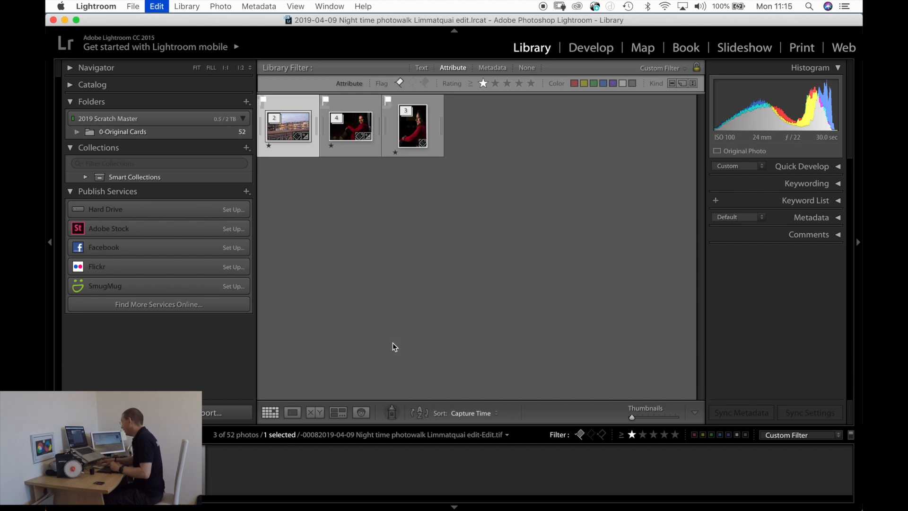
key(super+a)
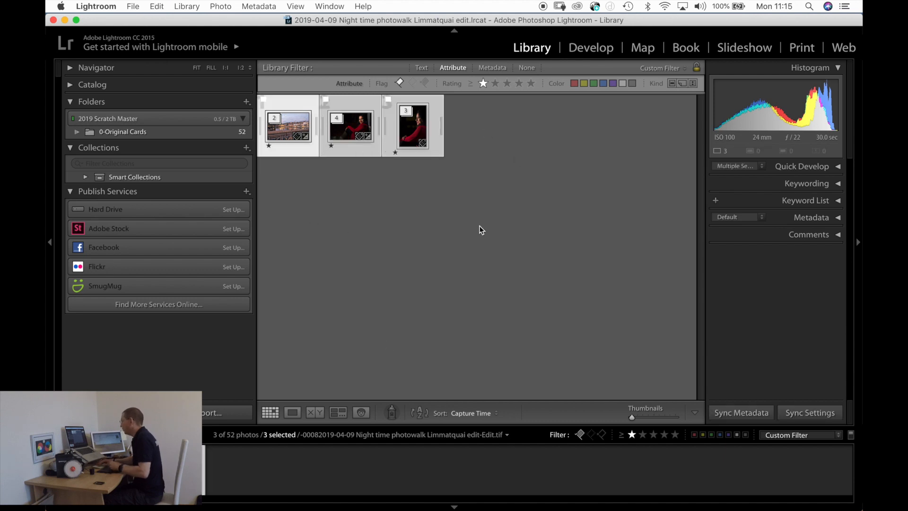
click(204, 414)
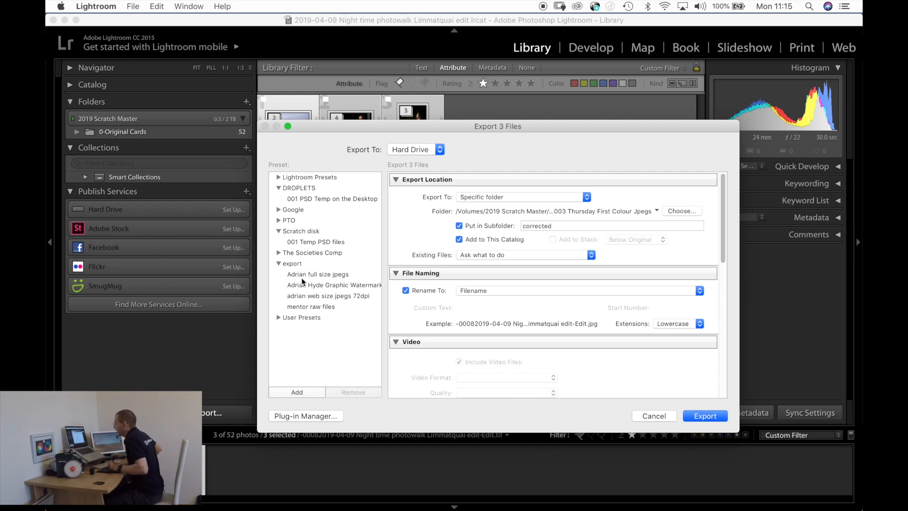
click(306, 276)
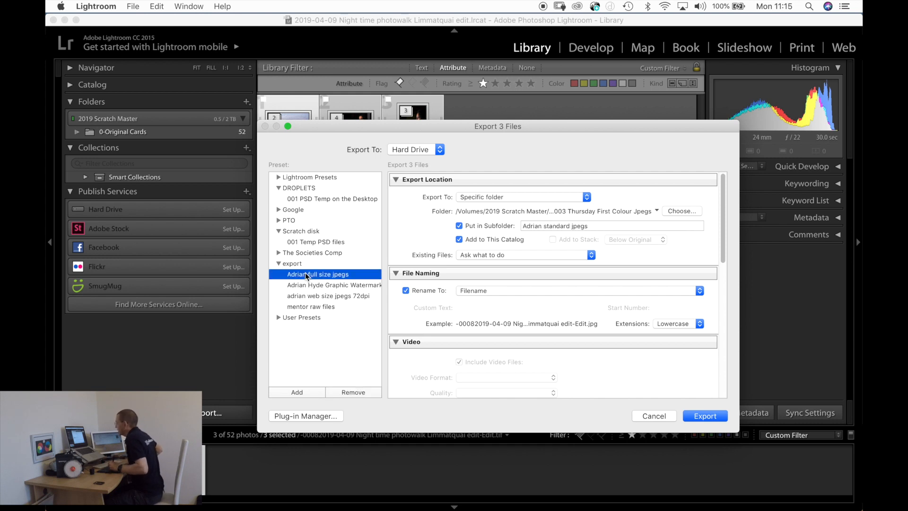
Step: Browse for an export folder in 0001 Photography > 0001 Clients on the 2019 Scratch Master drive, widening the column of client folder names
click(682, 211)
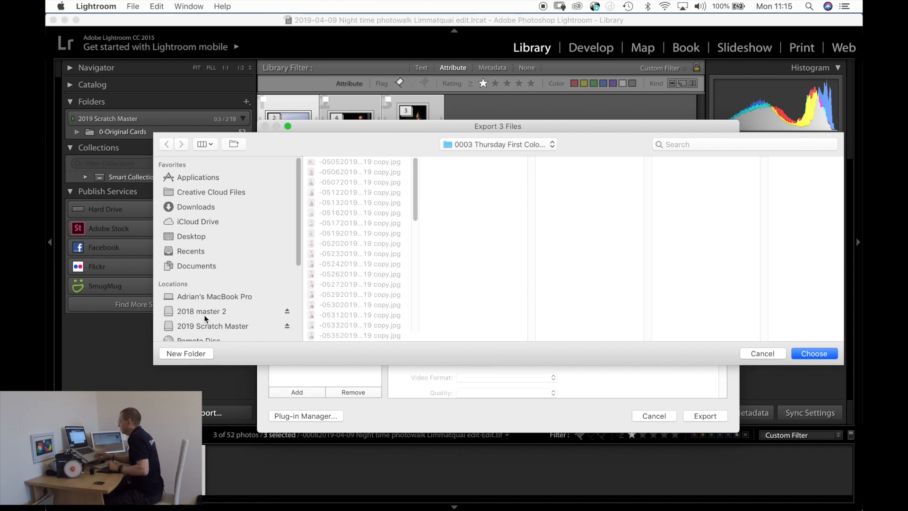
scroll(206, 317, down, 2)
click(214, 300)
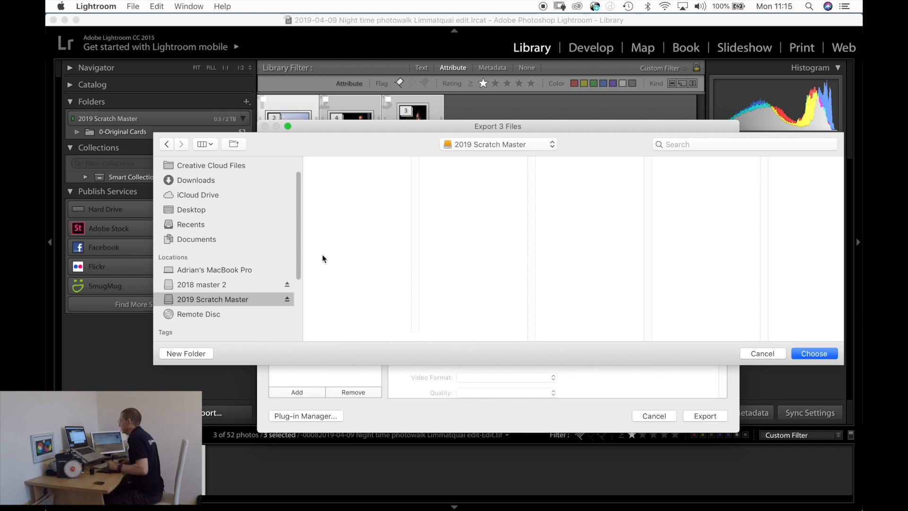
click(399, 174)
click(455, 162)
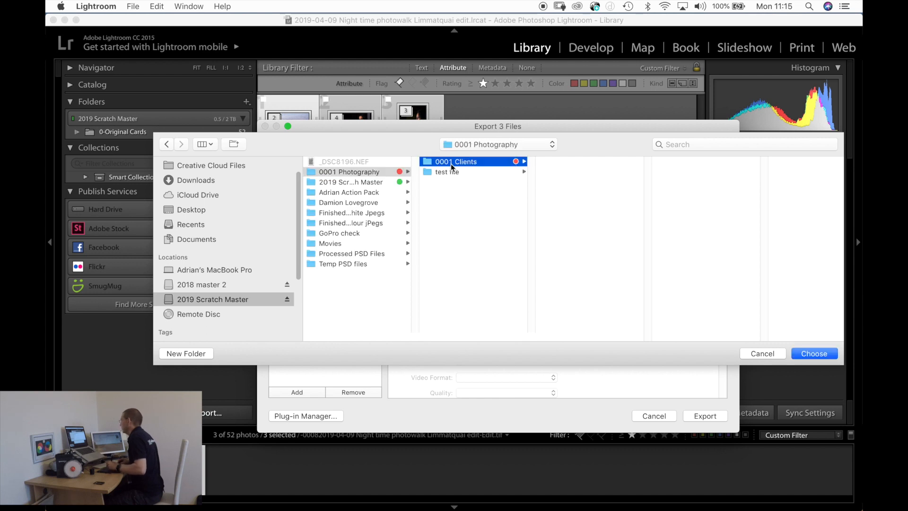
scroll(598, 235, down, 5)
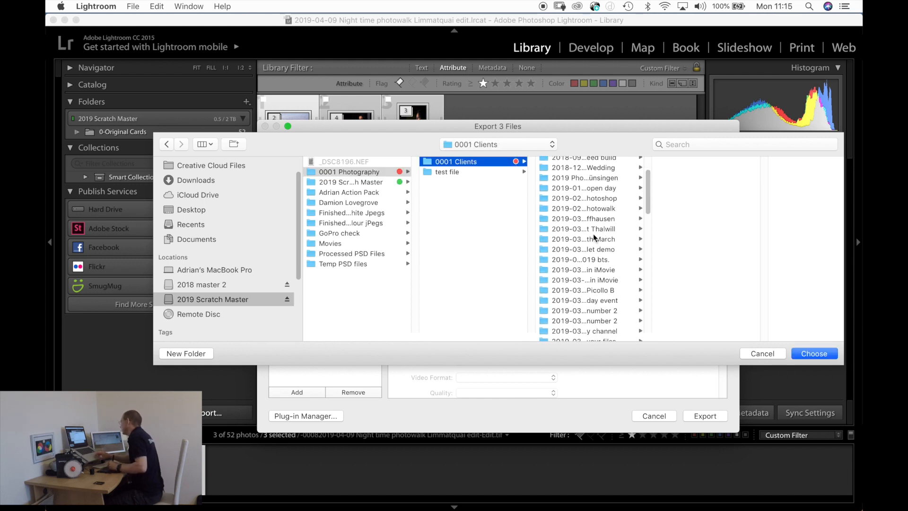
scroll(597, 255, down, 6)
scroll(595, 251, down, 5)
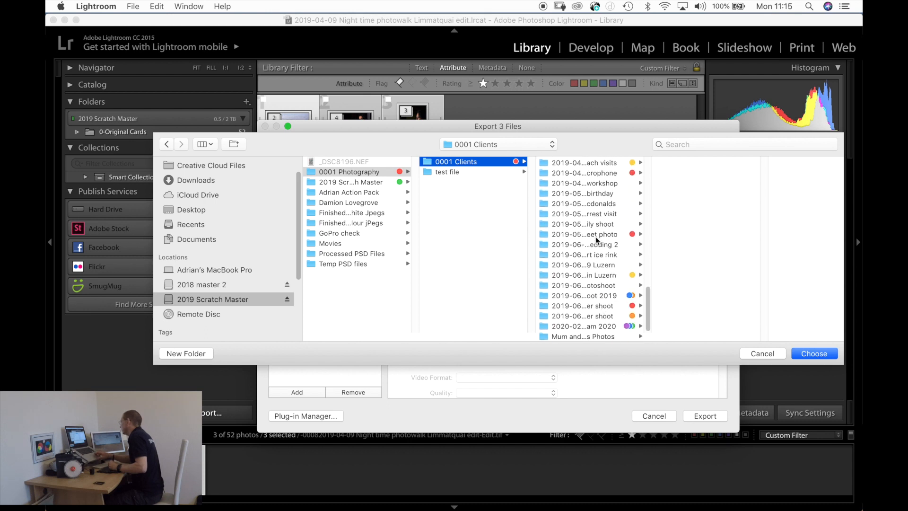
drag(646, 336, 731, 328)
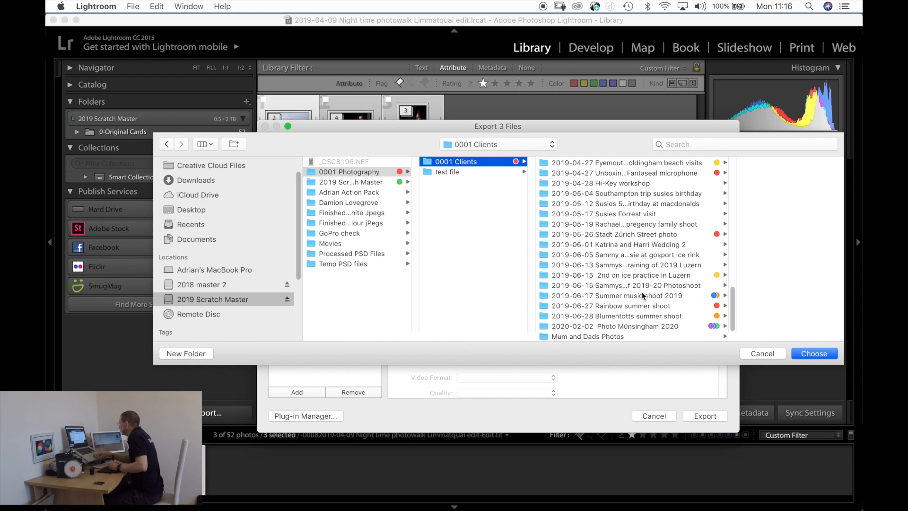
Step: Choose 2-jpeg proof inside the 2019-04-09 Night time photowalk Limmatquai edit folder as the destination and export the three photos
scroll(645, 303, up, 5)
scroll(643, 258, up, 5)
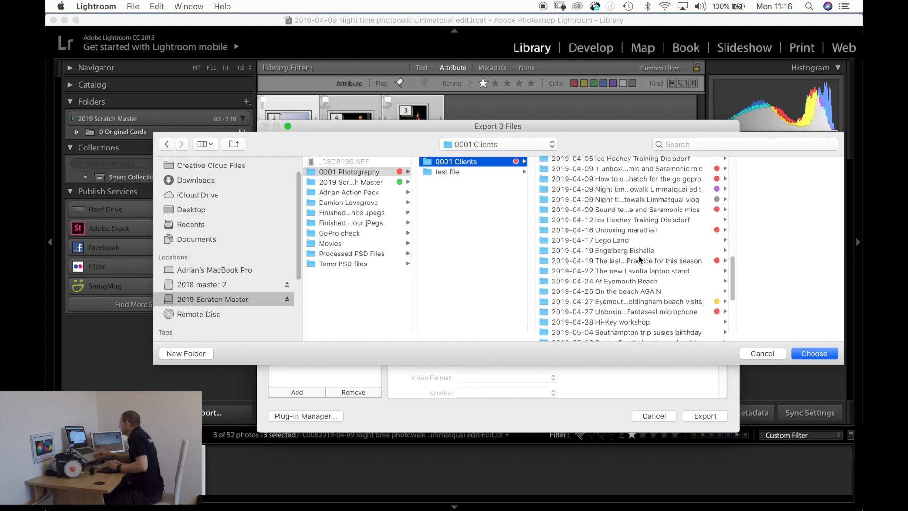
scroll(641, 259, up, 3)
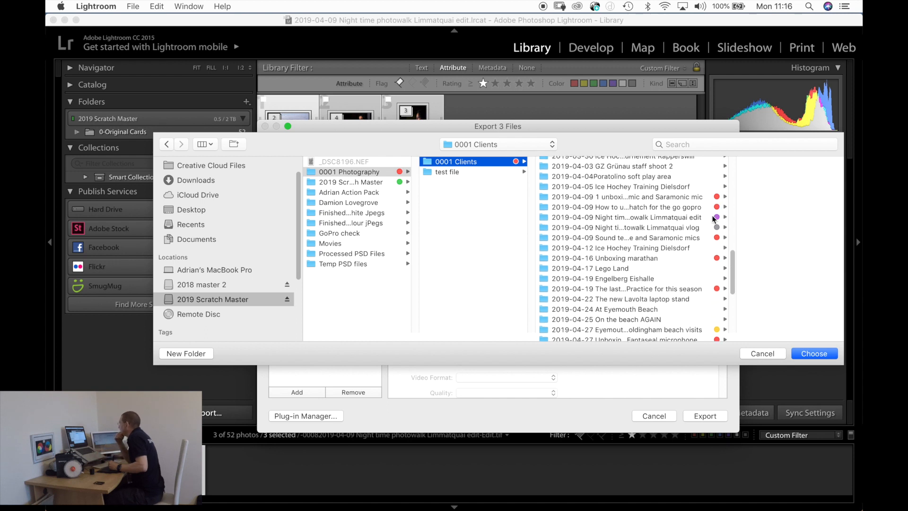
click(617, 219)
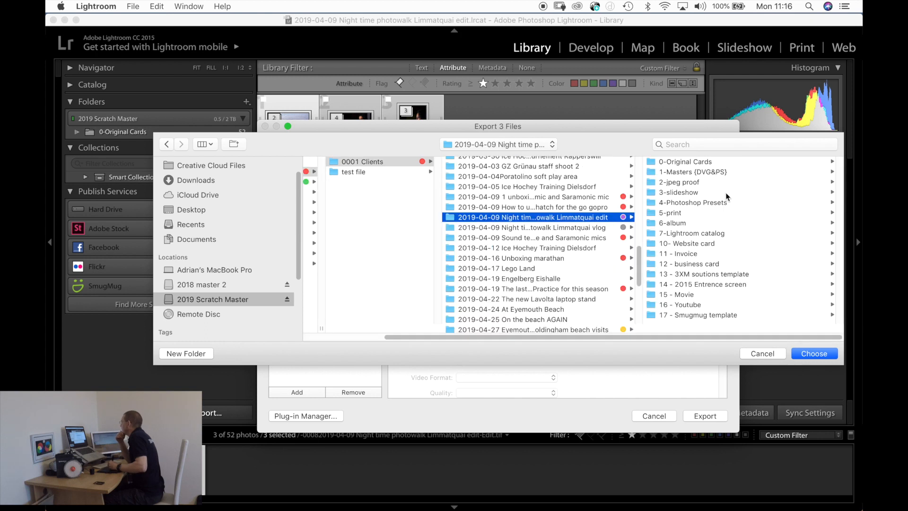
click(675, 182)
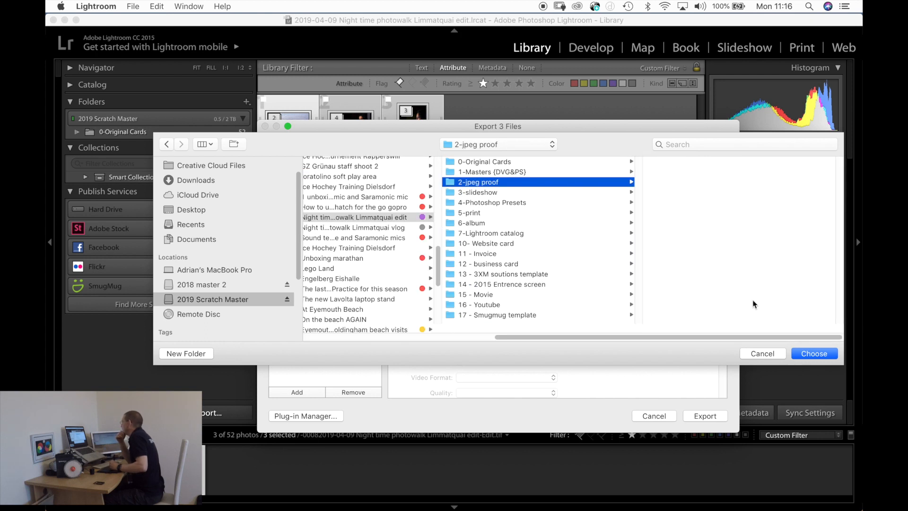
click(810, 357)
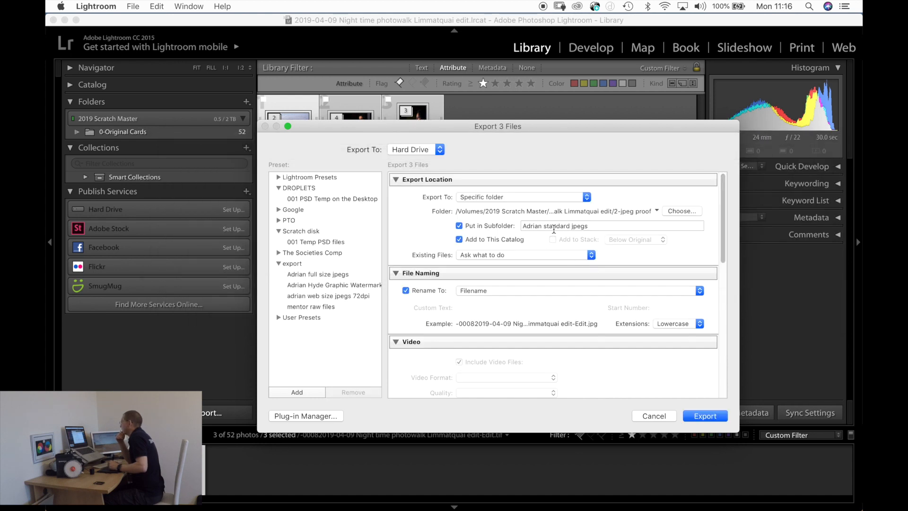
click(708, 418)
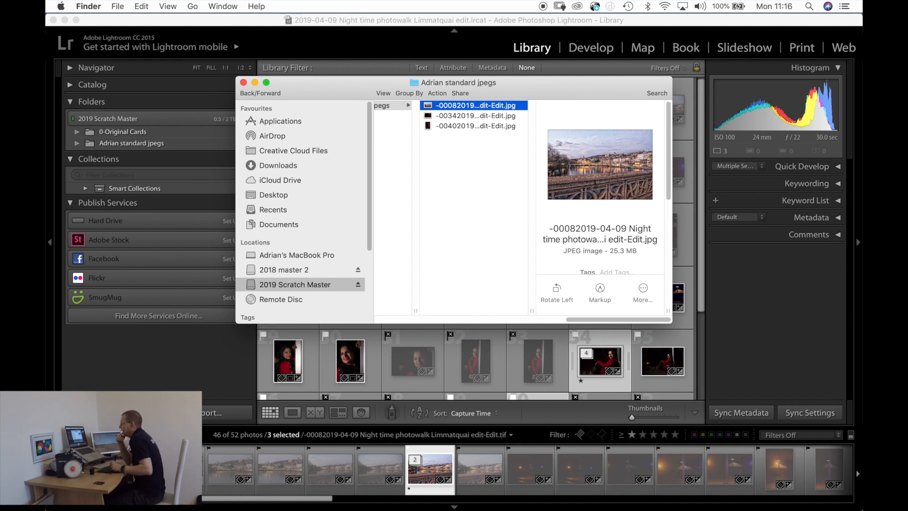
Step: Start an import from the exported standard jpegs folder and list all of its photos
click(114, 413)
click(114, 413)
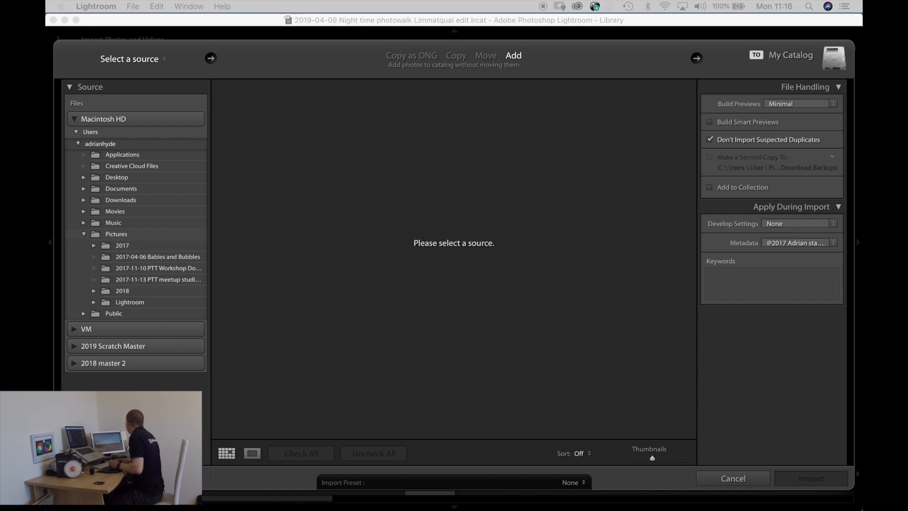
drag(903, 219, 368, 253)
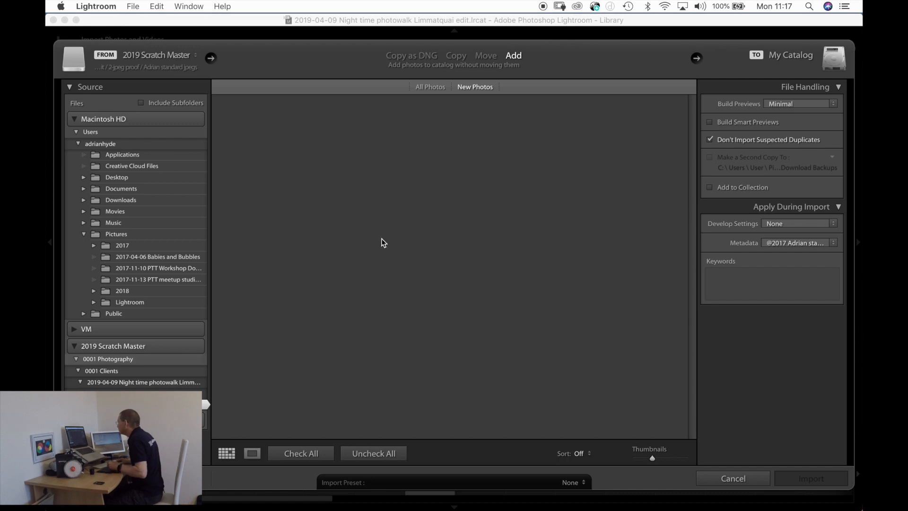
click(432, 88)
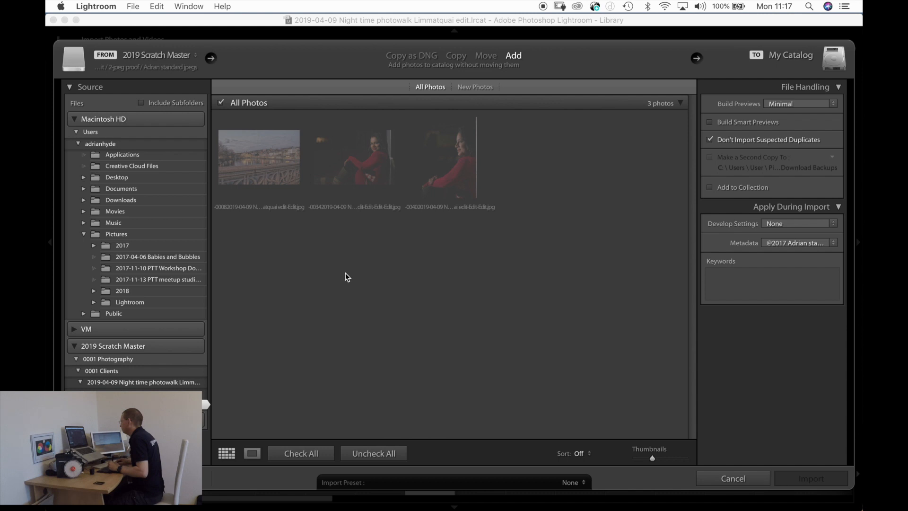
Step: Enter the keyword "finished" for the photos in the import
click(727, 282)
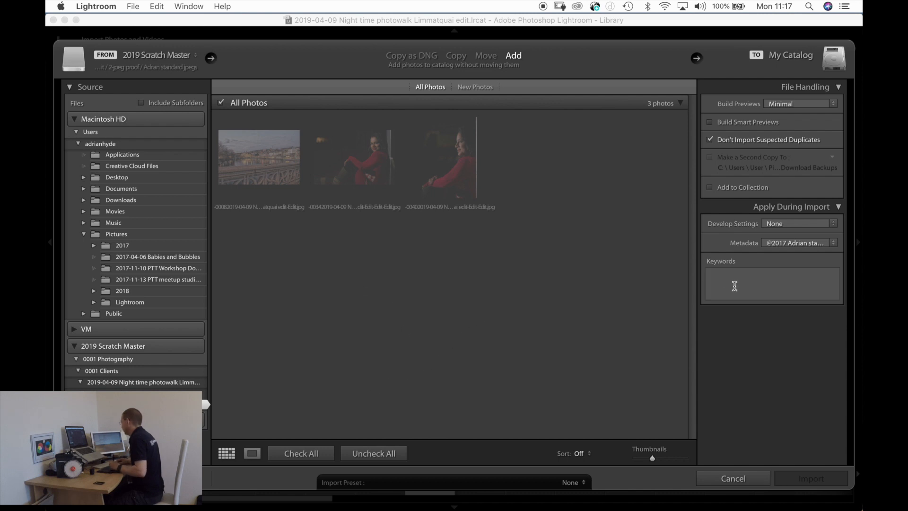
click(712, 298)
text(fin)
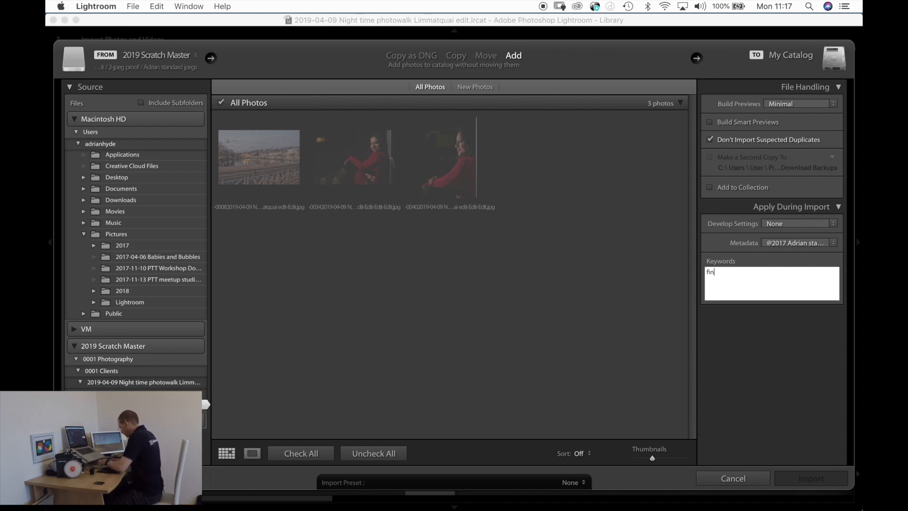
text(ished)
key(Return)
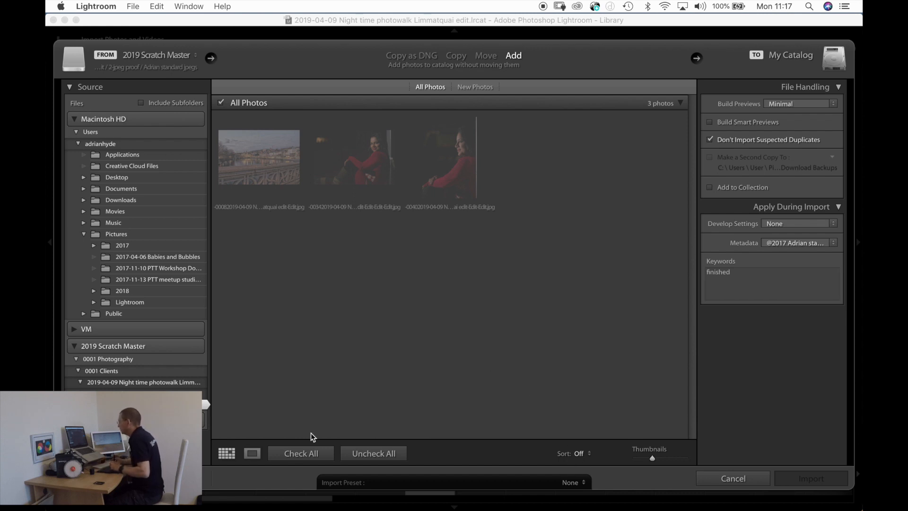
Step: Try to check all the JPEGs for import, including the subfolders of the parent folder, and cancel the import
click(305, 457)
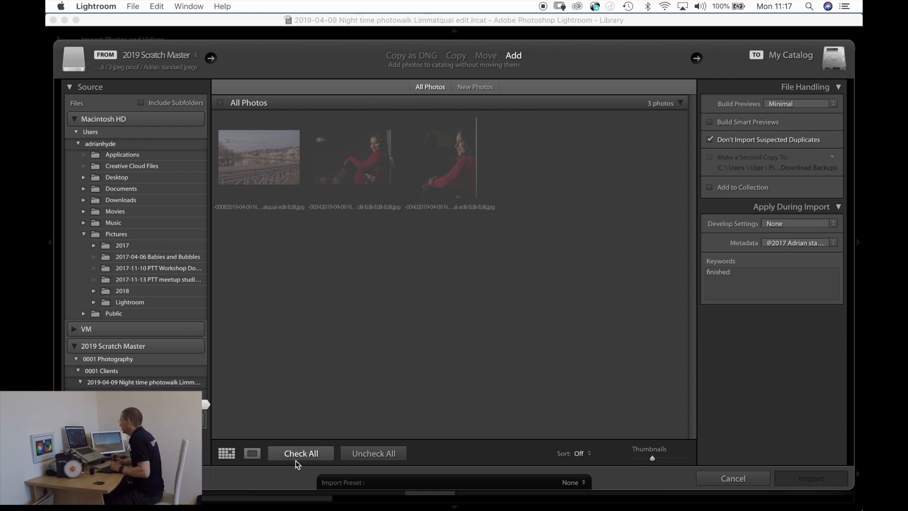
click(123, 394)
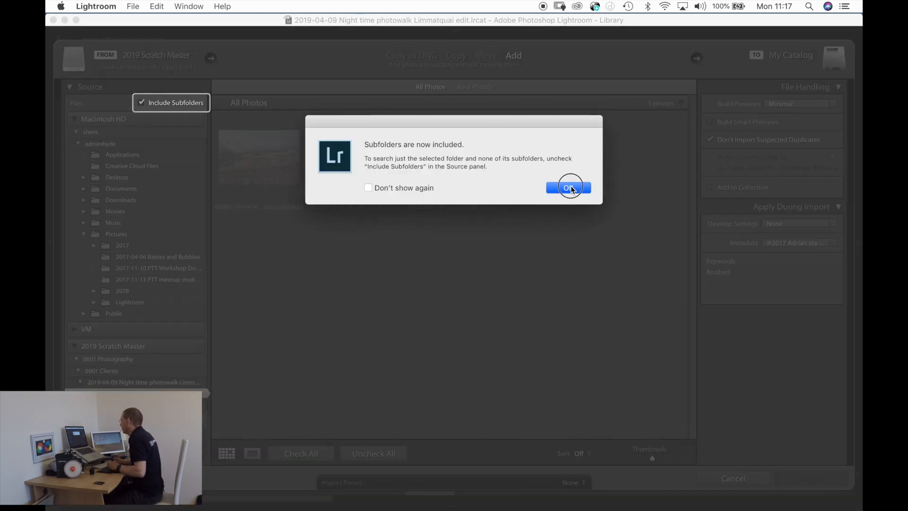
click(571, 186)
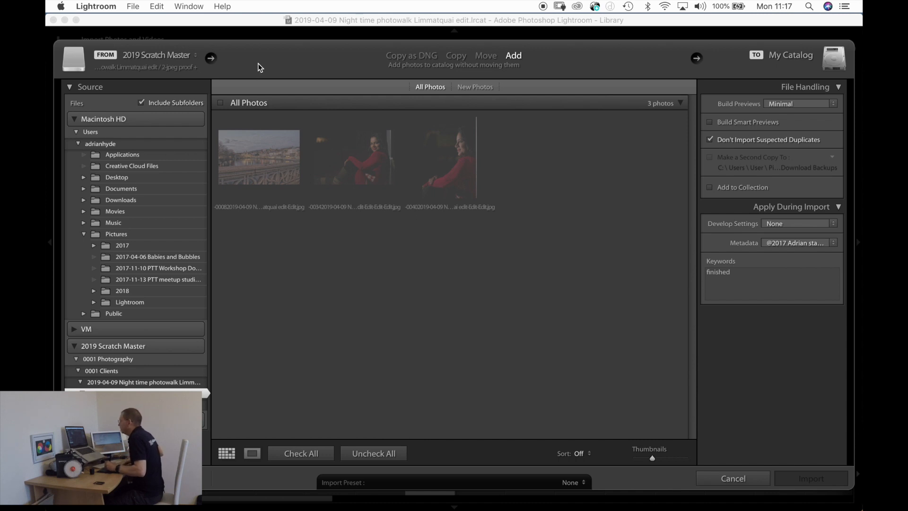
click(722, 479)
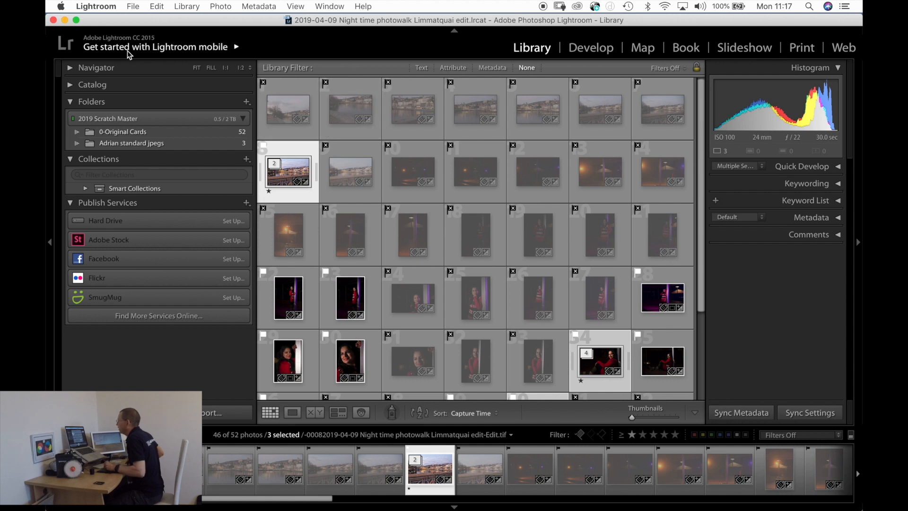
Step: Close Lightroom and back up the catalog on exit
click(53, 19)
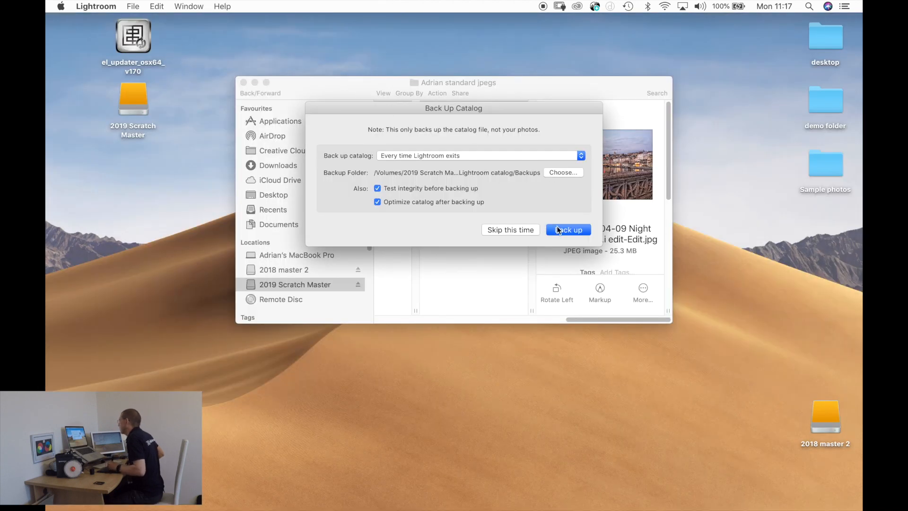
click(569, 230)
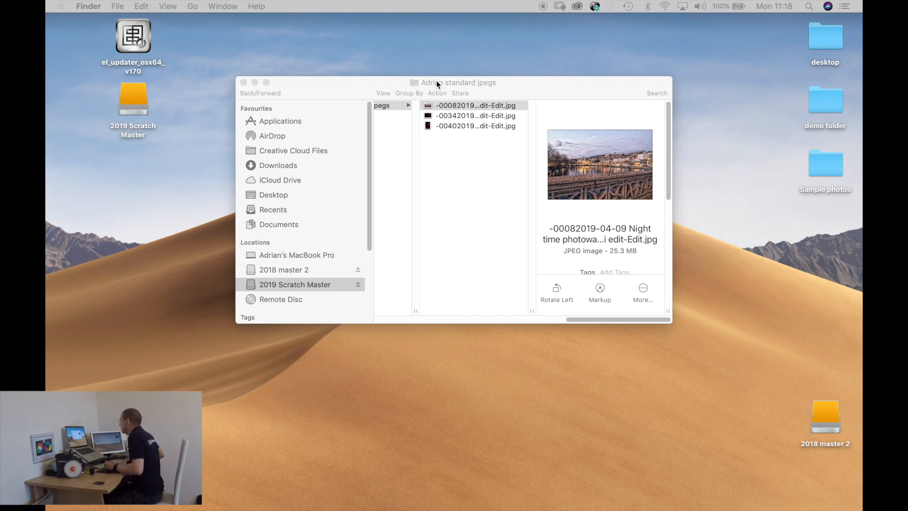
Step: Open the three exported JPEGs together in Preview, view each one, and close Preview and the Finder window
click(461, 138)
drag(461, 137, 455, 110)
double_click(456, 114)
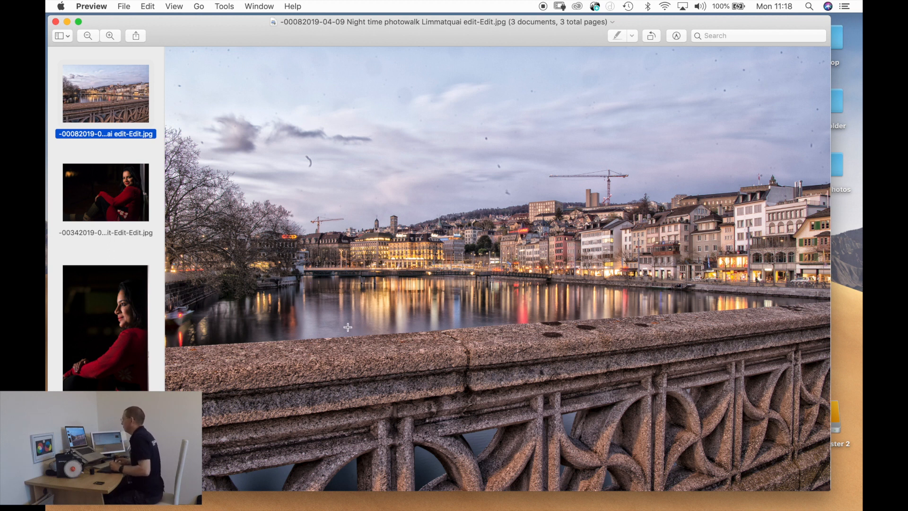
key(Down)
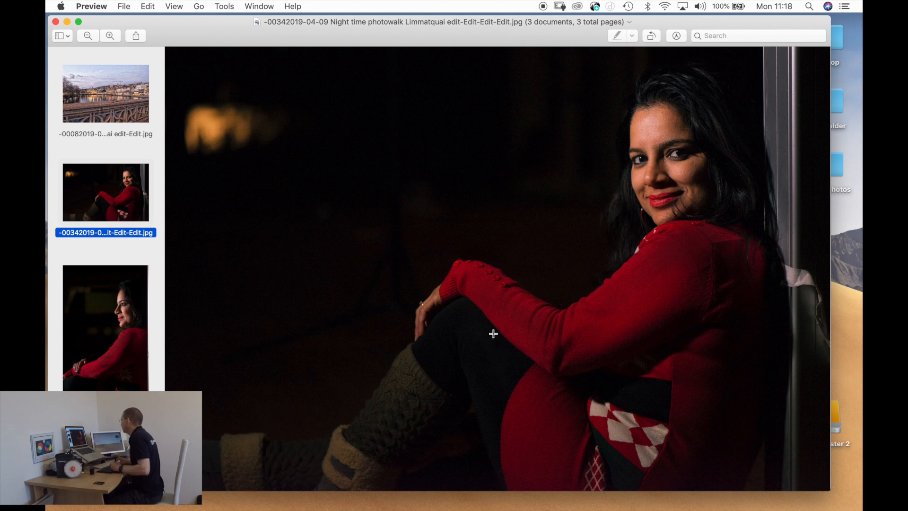
key(Down)
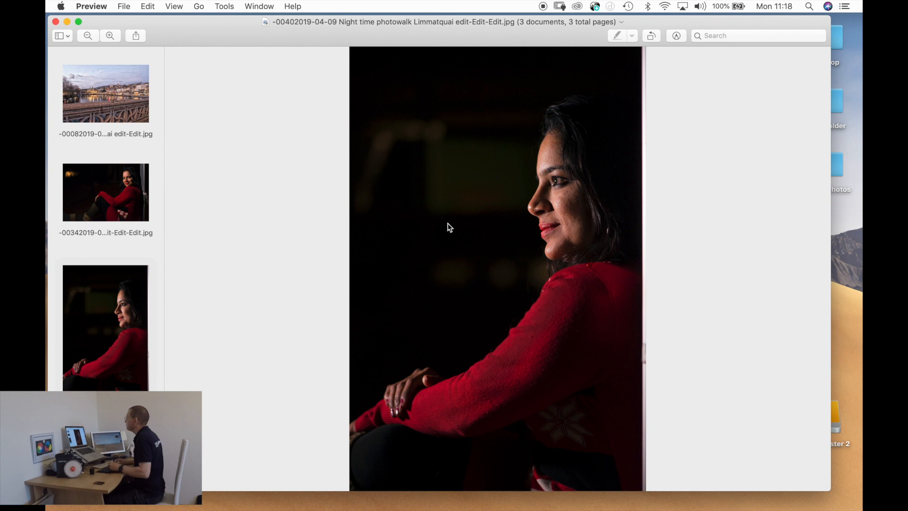
click(56, 22)
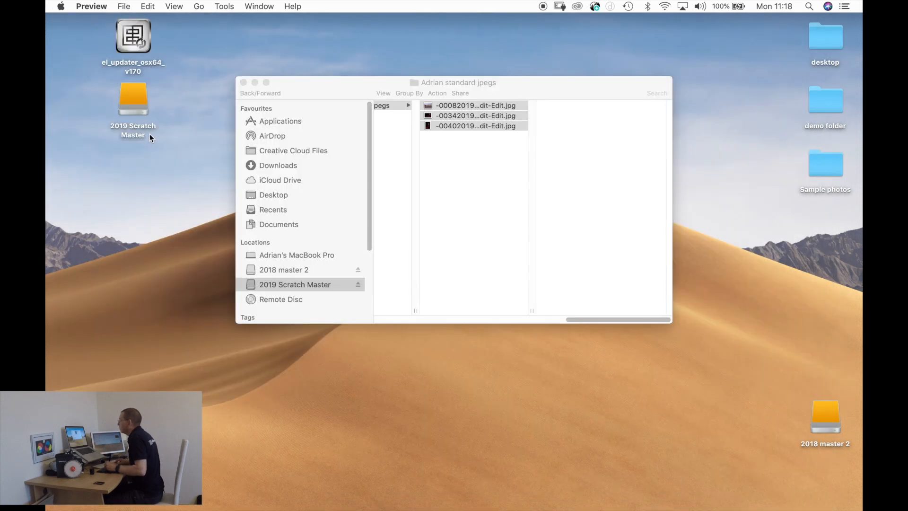
click(243, 83)
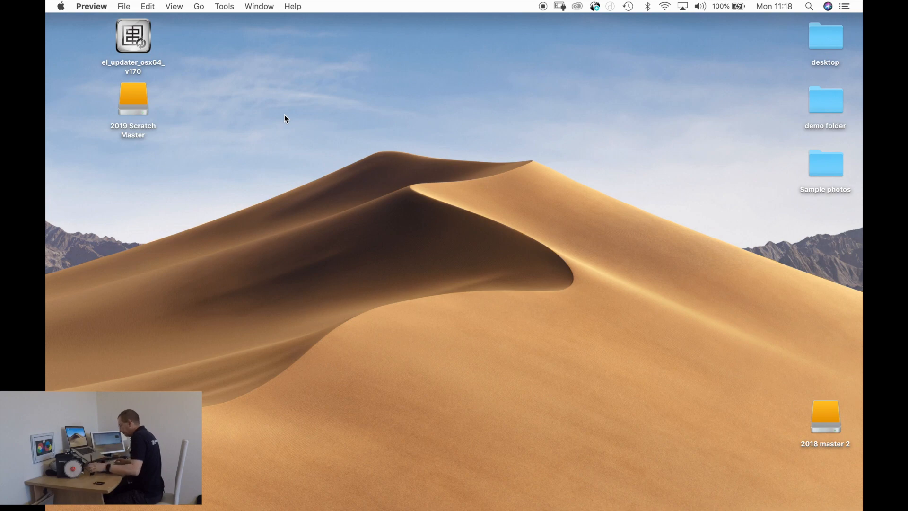